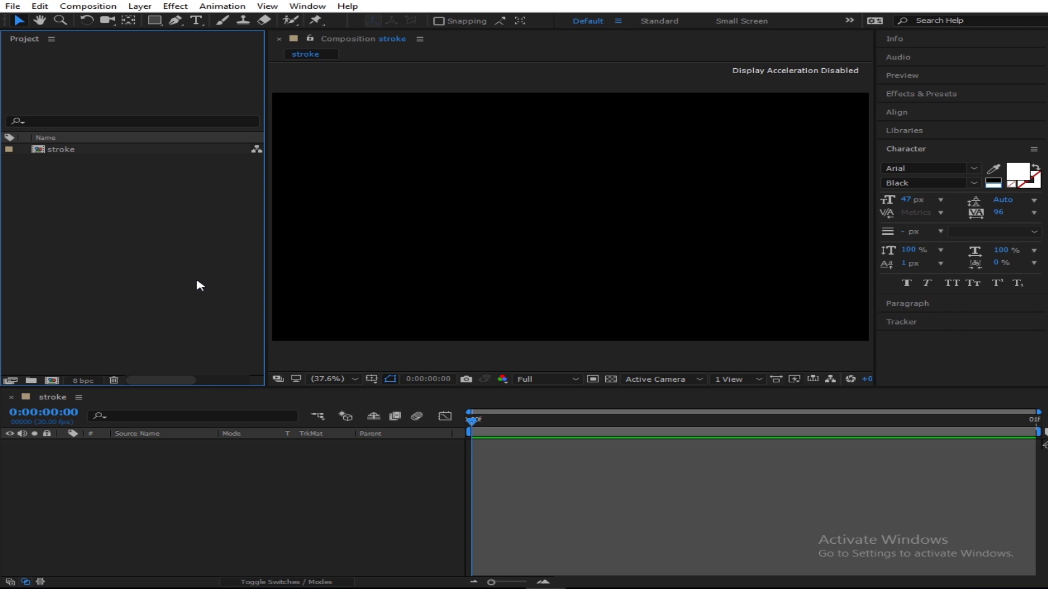
Step: Create a new composition named stroke with a duration of 0:00:30:01
right_click(90, 235)
click(158, 237)
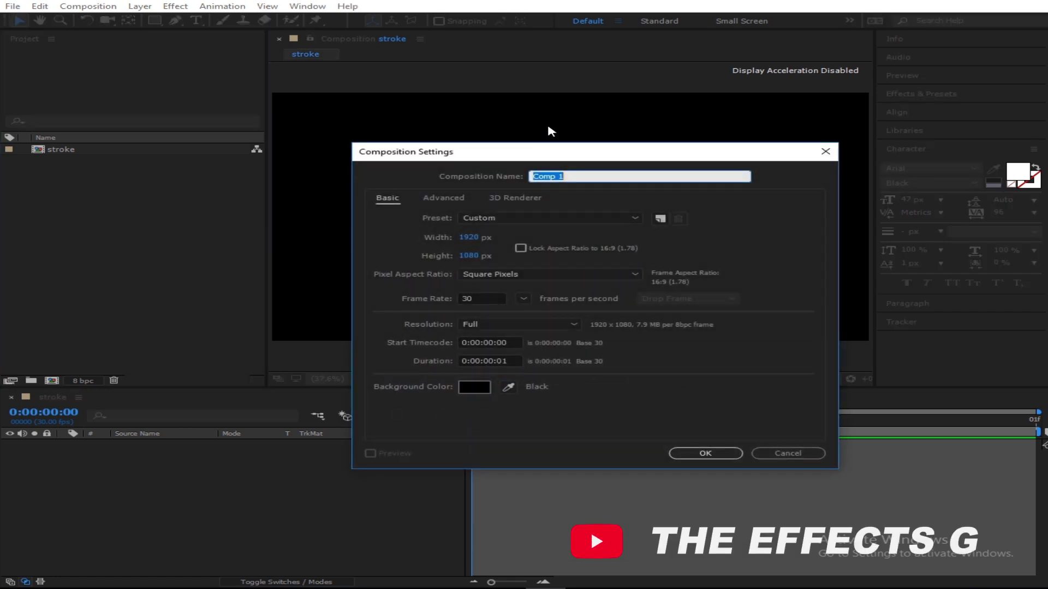
text(st)
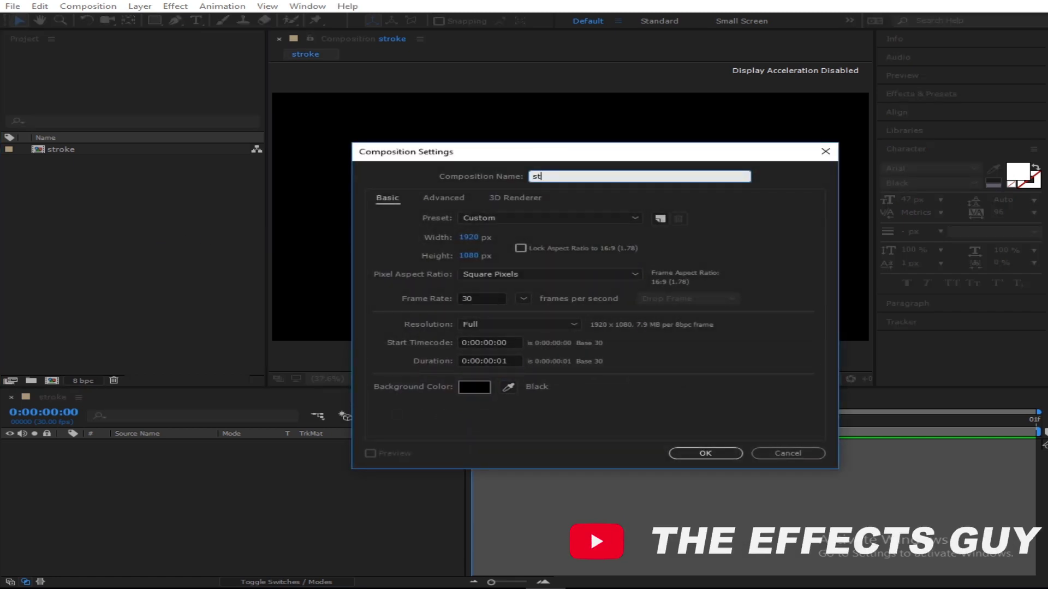
text(roke)
click(553, 239)
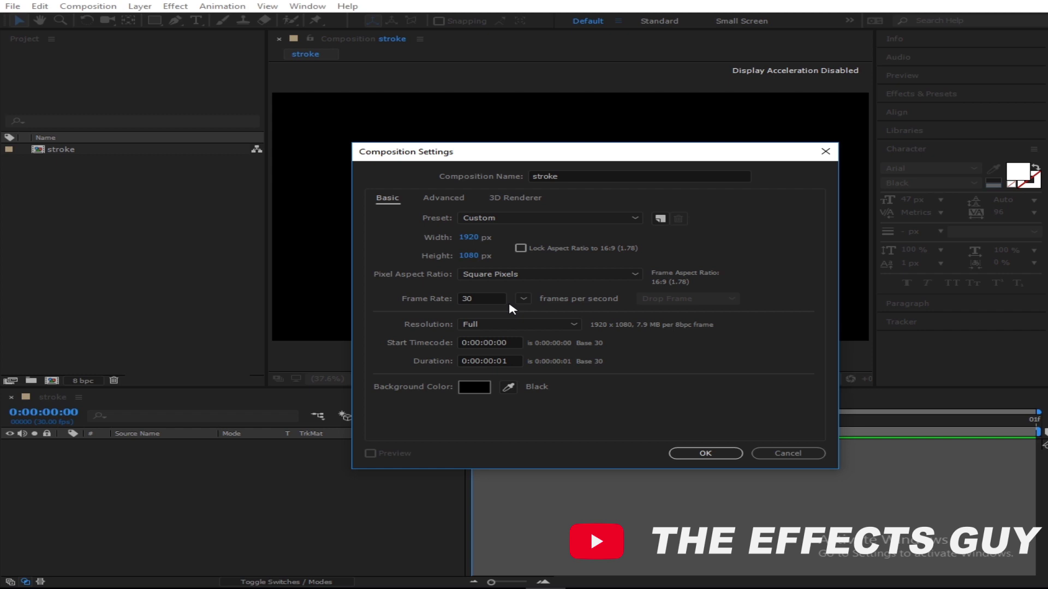
click(490, 361)
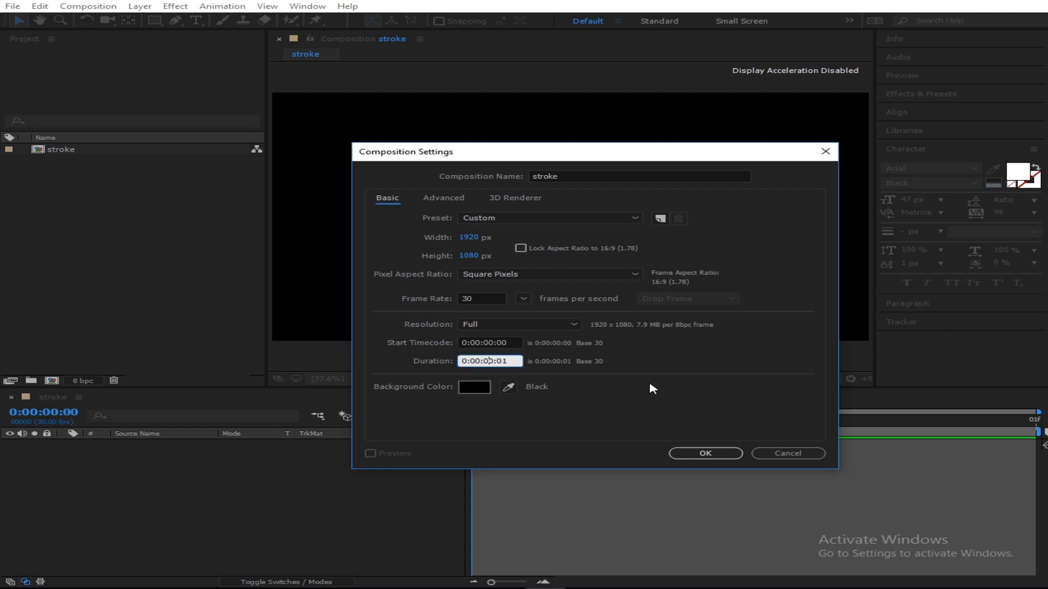
text(3)
click(710, 455)
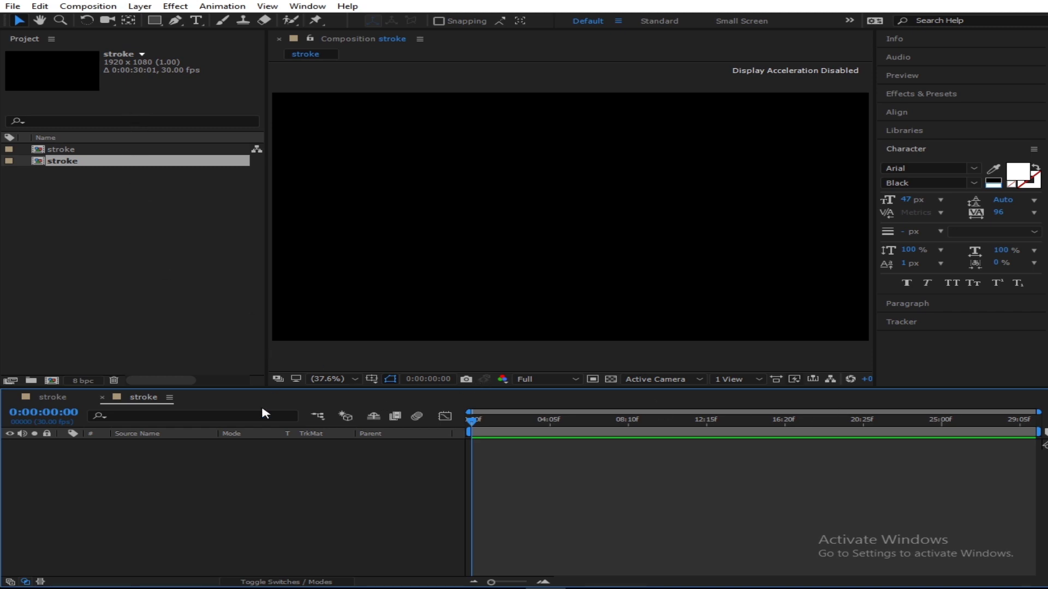
Step: Add a comp-size black solid named bg and switch to the Type tool
right_click(231, 459)
mouse_move(325, 318)
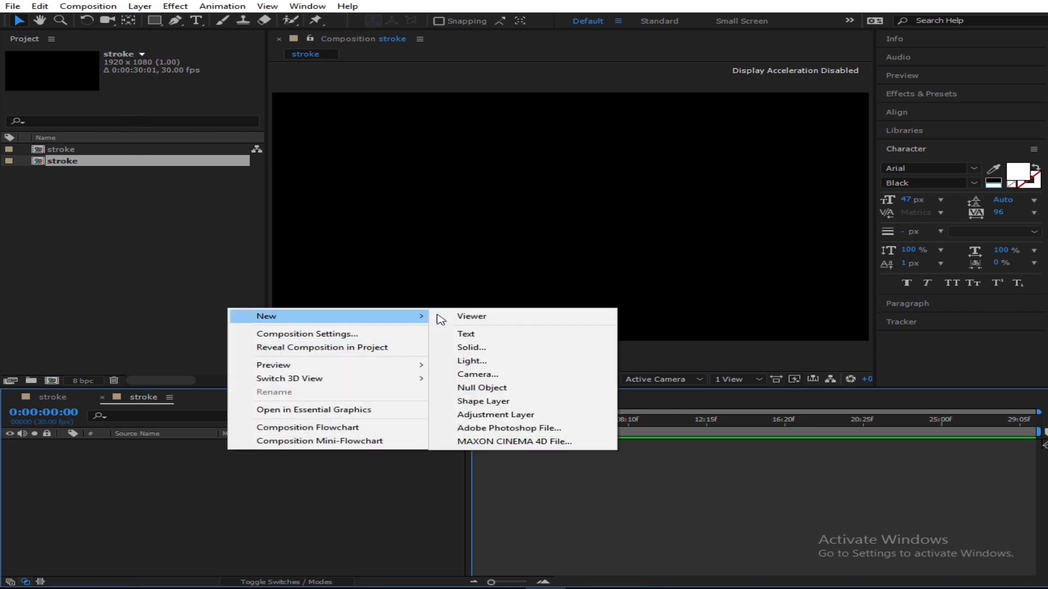
click(494, 348)
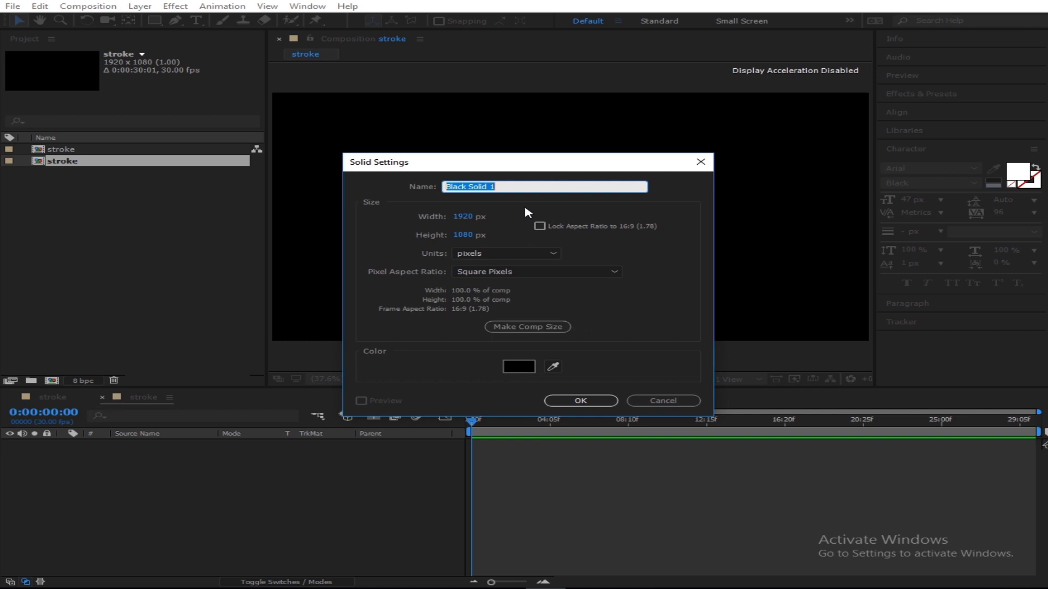
text(bg)
click(511, 243)
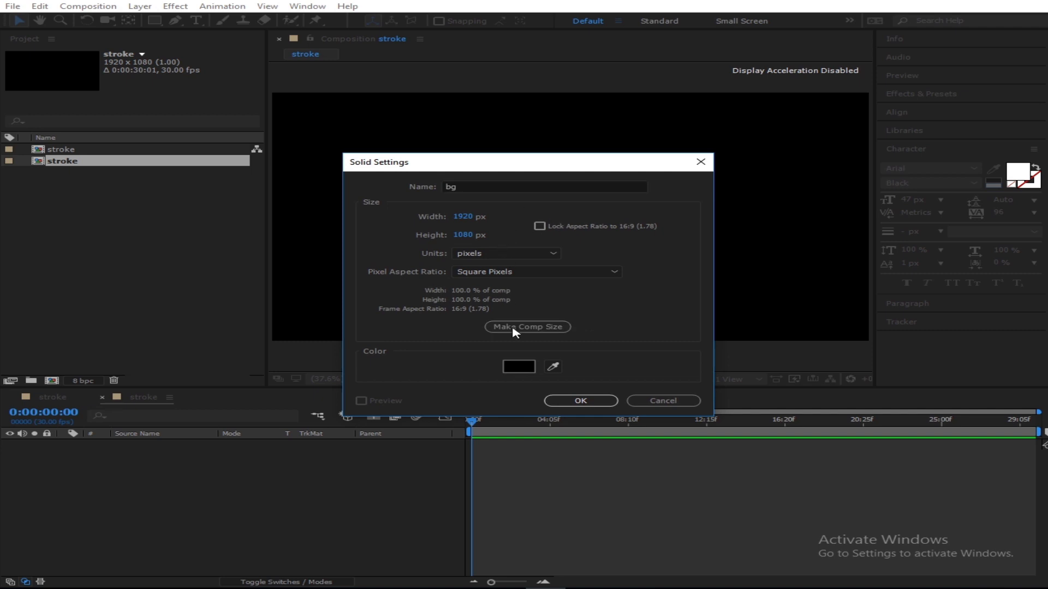
click(595, 400)
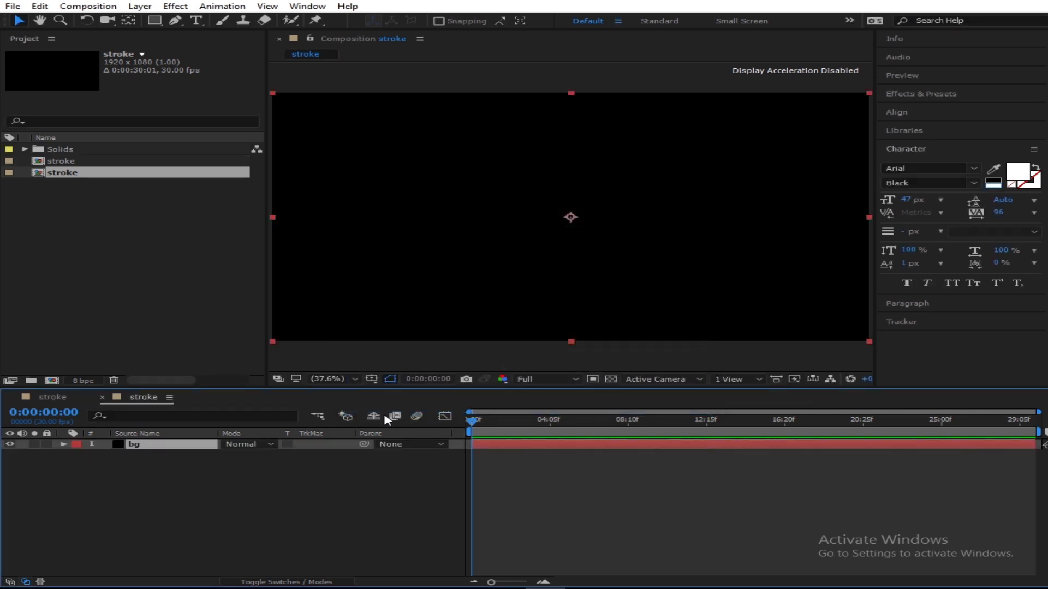
click(290, 513)
click(196, 20)
Step: Type GUY in the frame and scale it up to about 599%
click(382, 200)
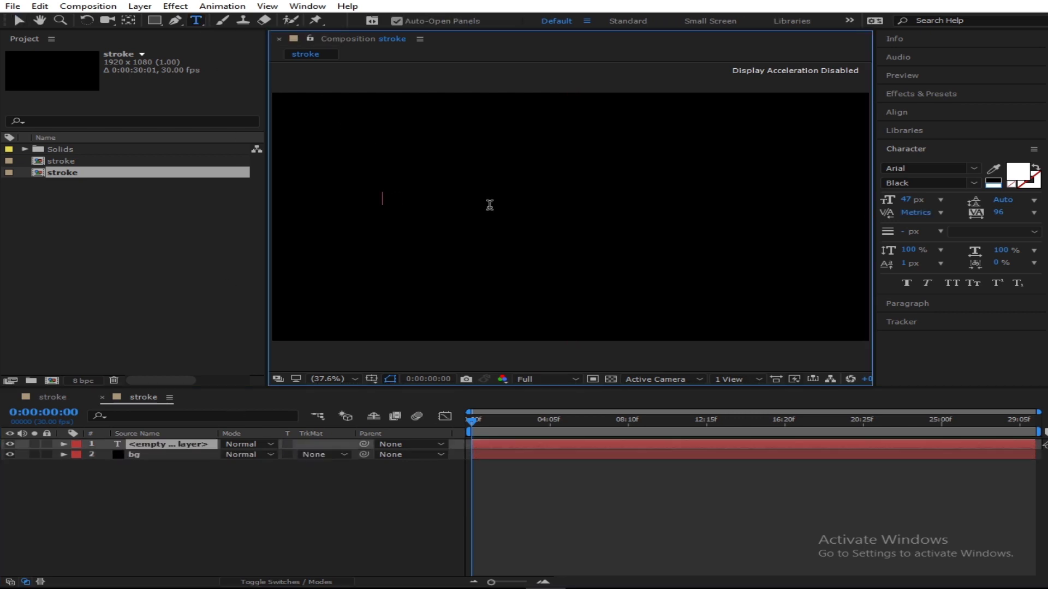
text(GUY)
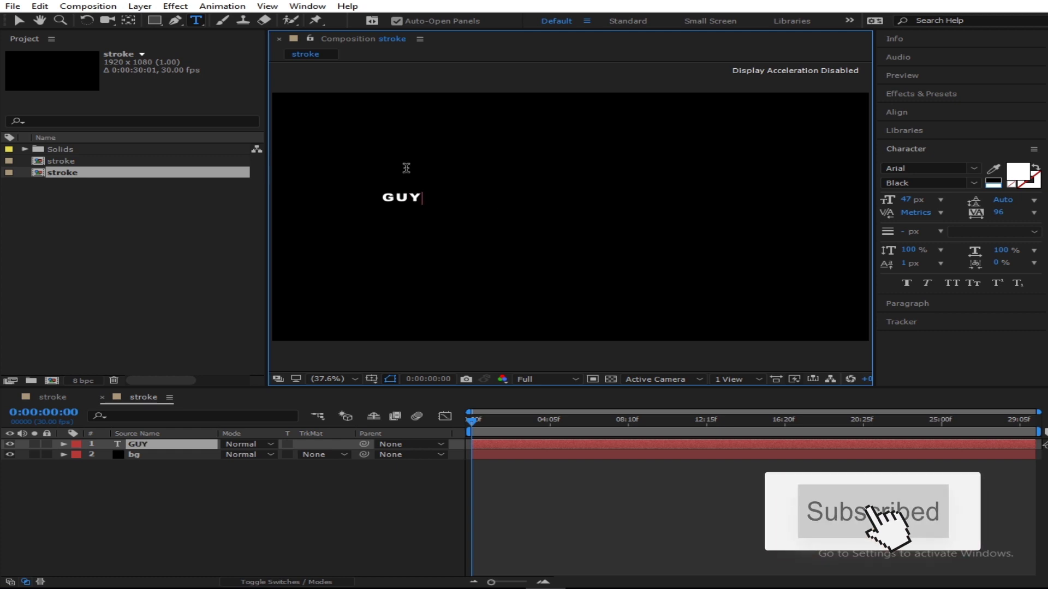
click(18, 20)
key(s)
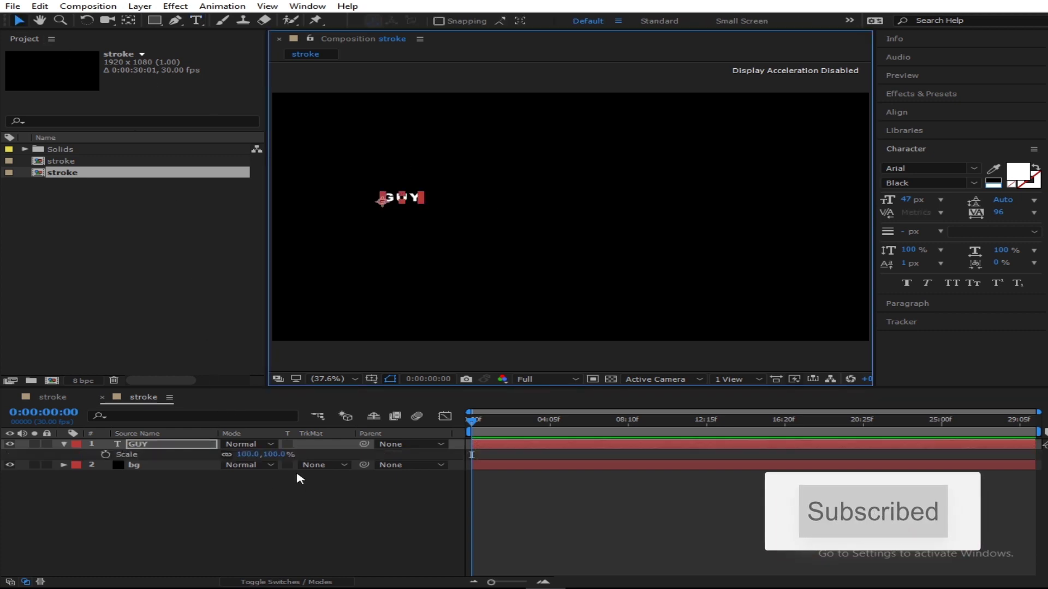
drag(248, 454, 594, 403)
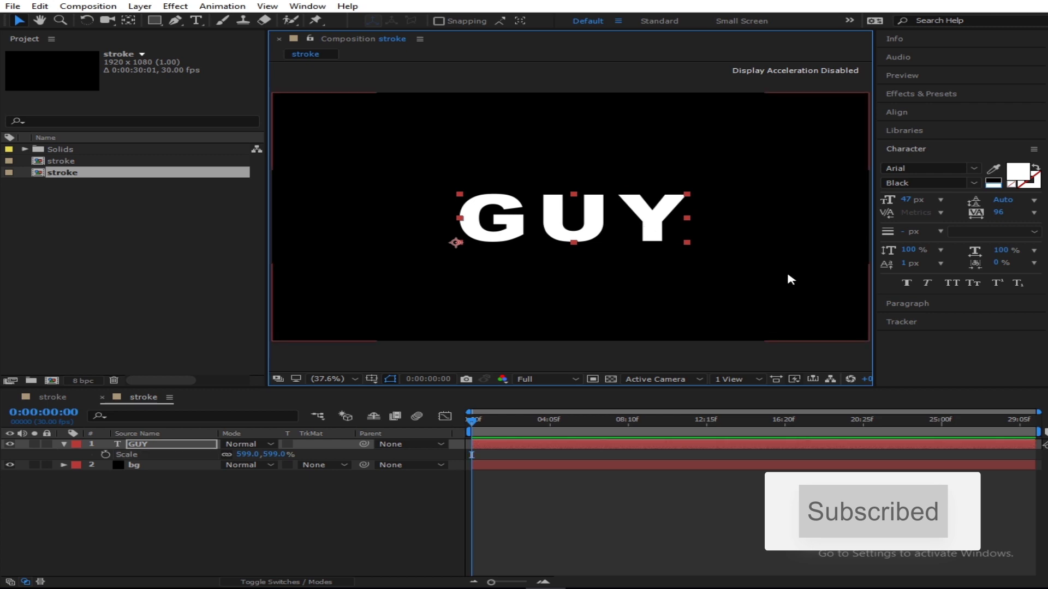
Step: Set the GUY text font to Space Ranger
click(957, 168)
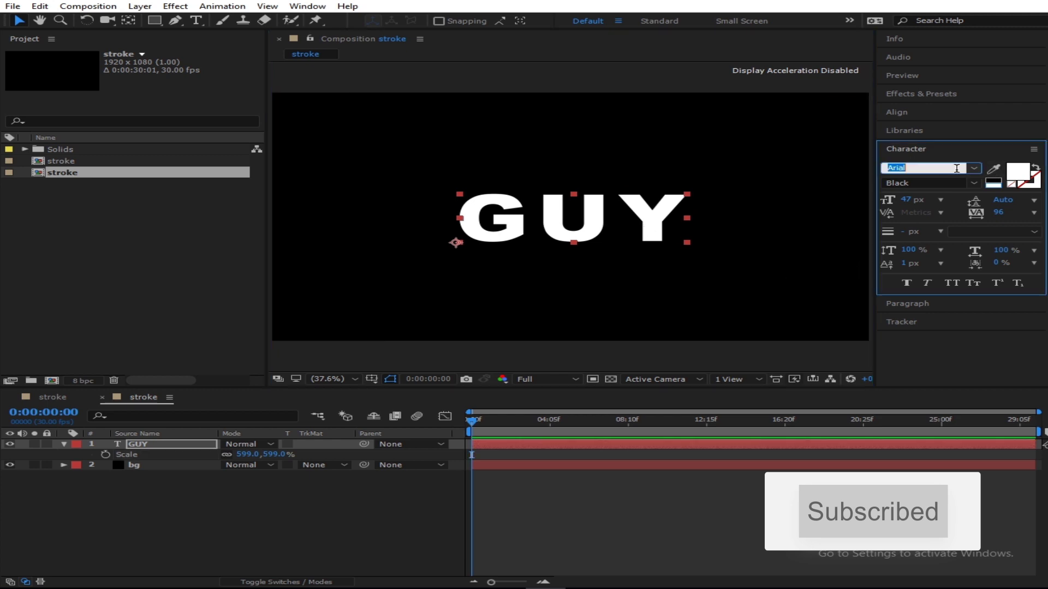
text(Space Ranger)
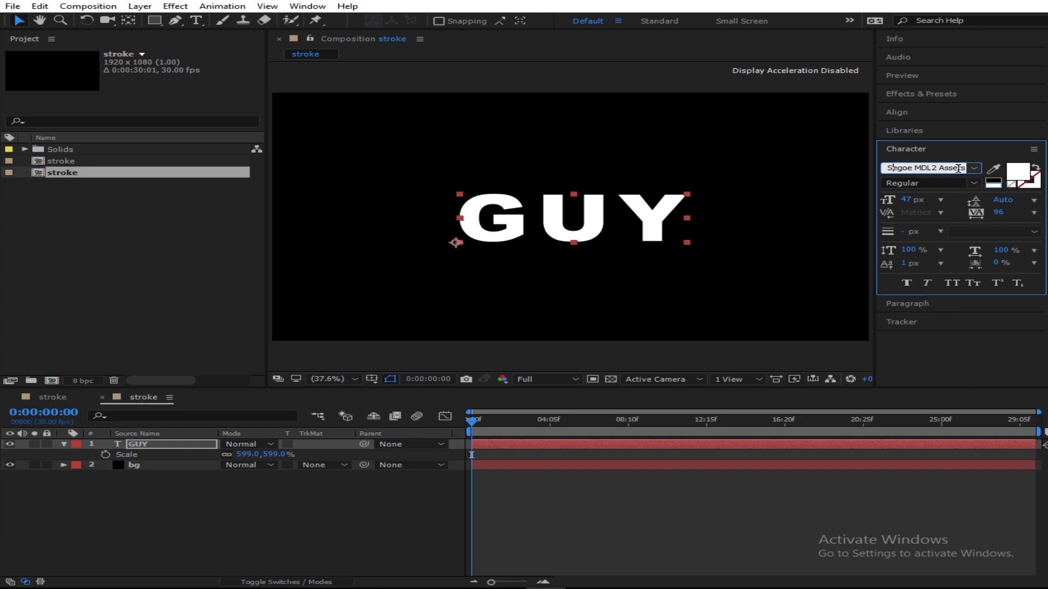
key(Return)
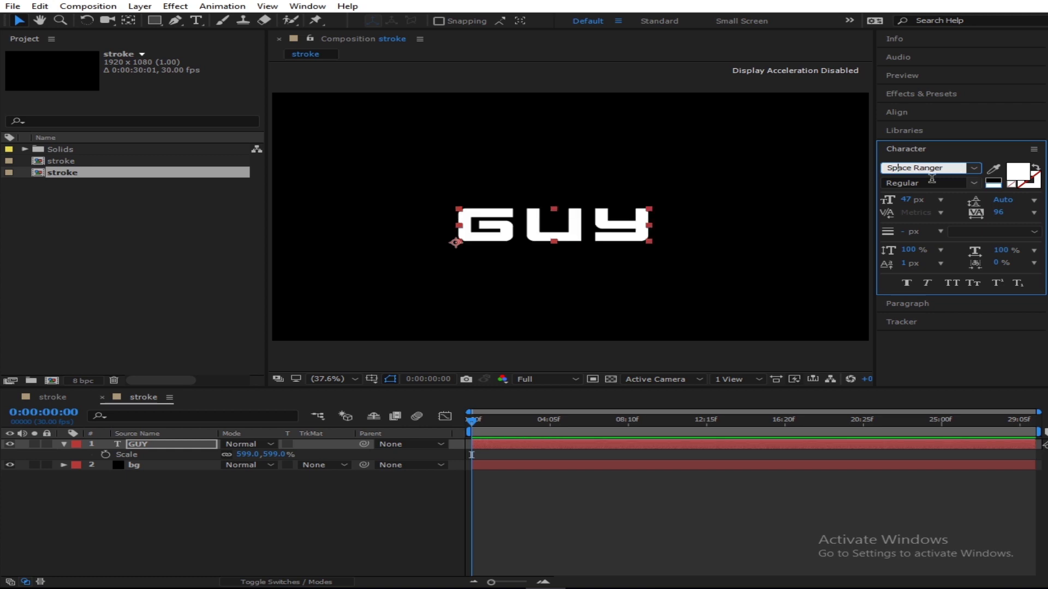
click(336, 512)
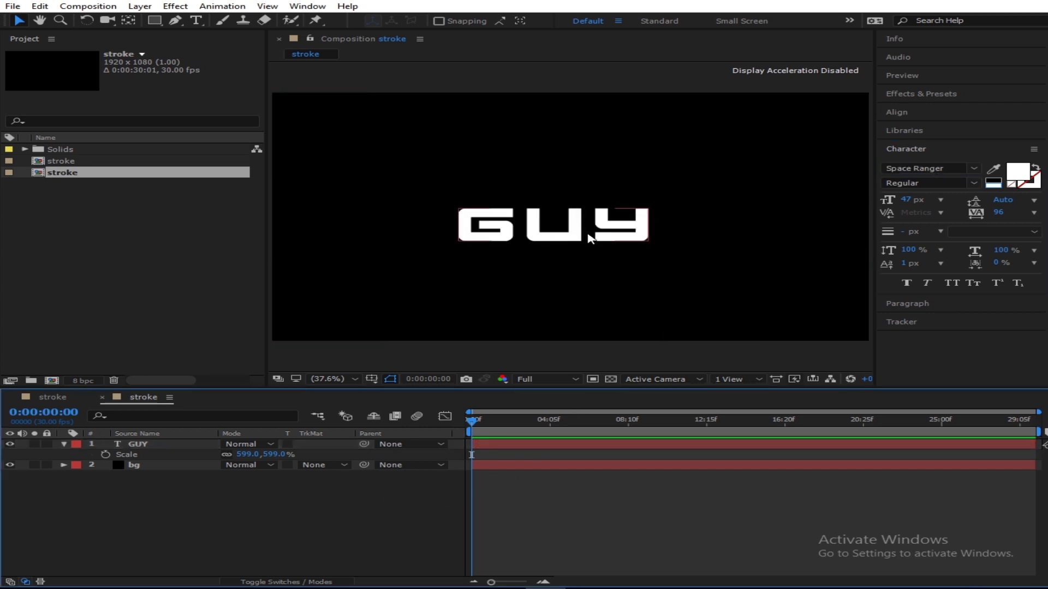
Step: Scale GUY to 771% and move it to the centre of the frame
click(164, 448)
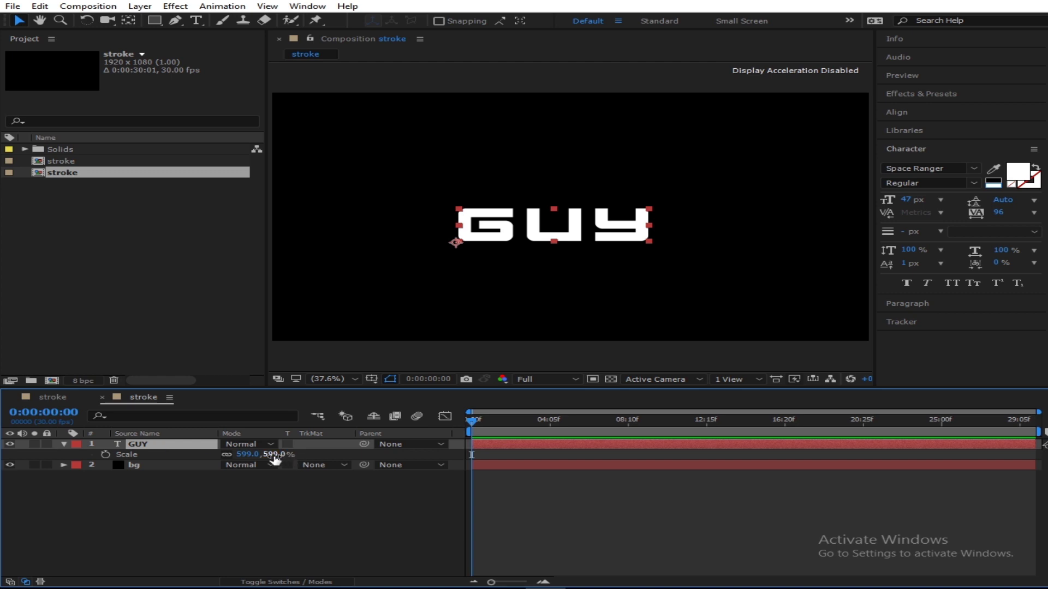
drag(271, 458, 507, 308)
drag(636, 228, 613, 224)
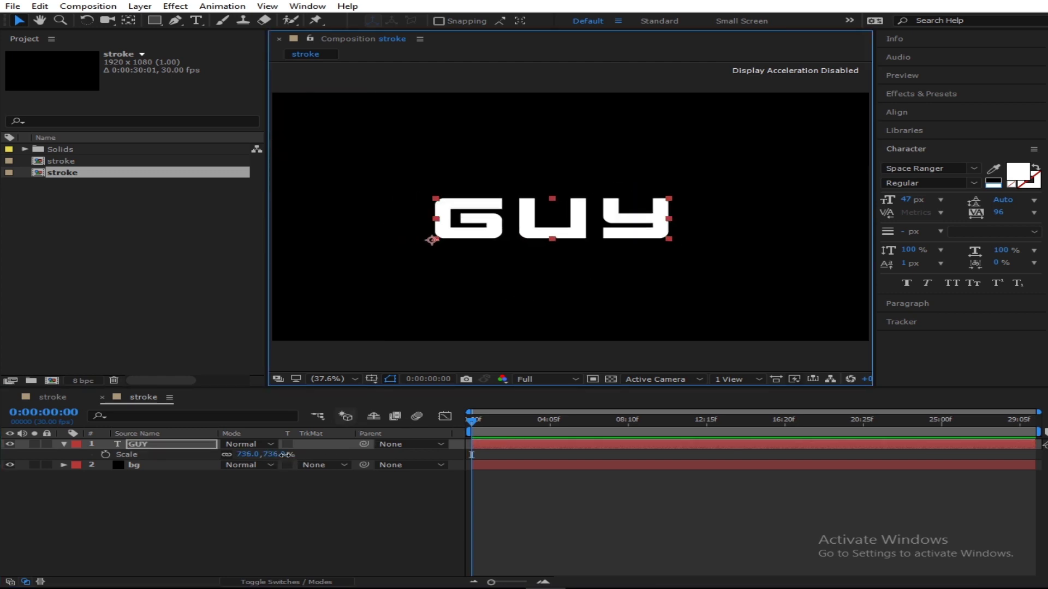
drag(273, 454, 382, 568)
click(348, 540)
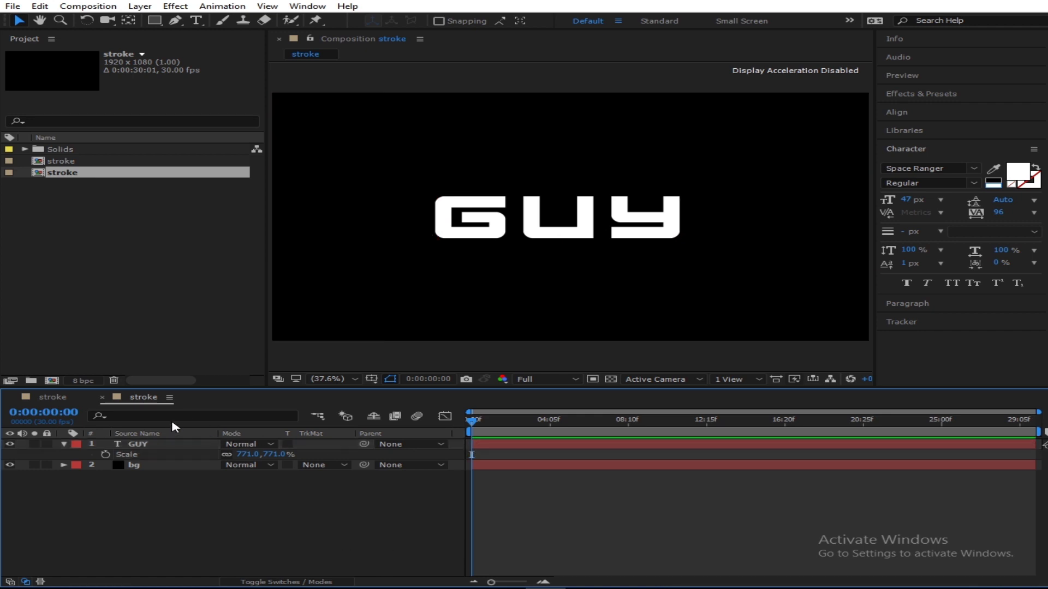
click(143, 444)
key(s)
click(645, 345)
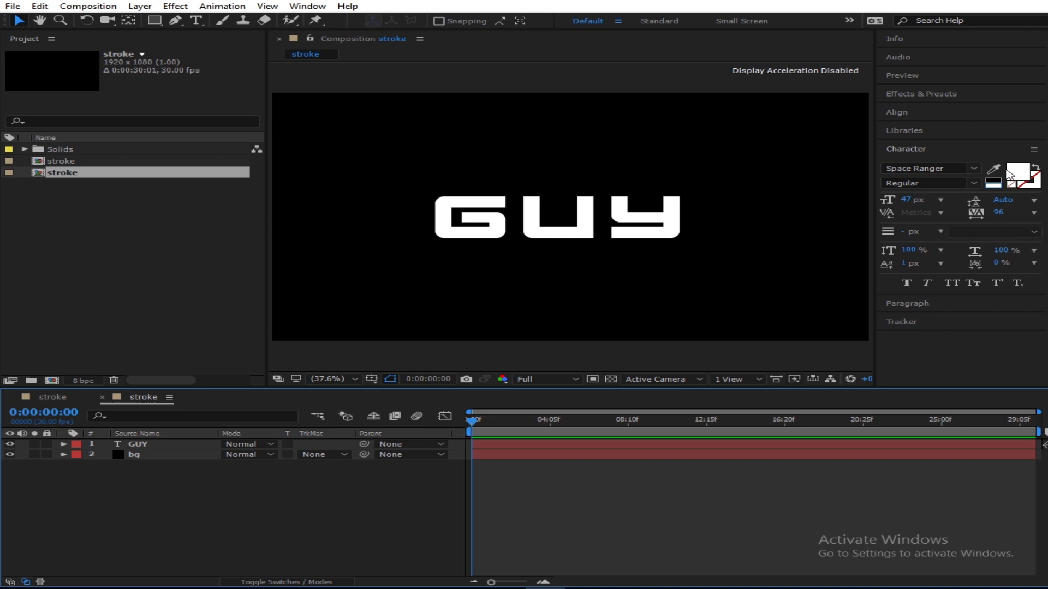
Step: Auto-trace the GUY text layer using the default Alpha channel settings
click(544, 234)
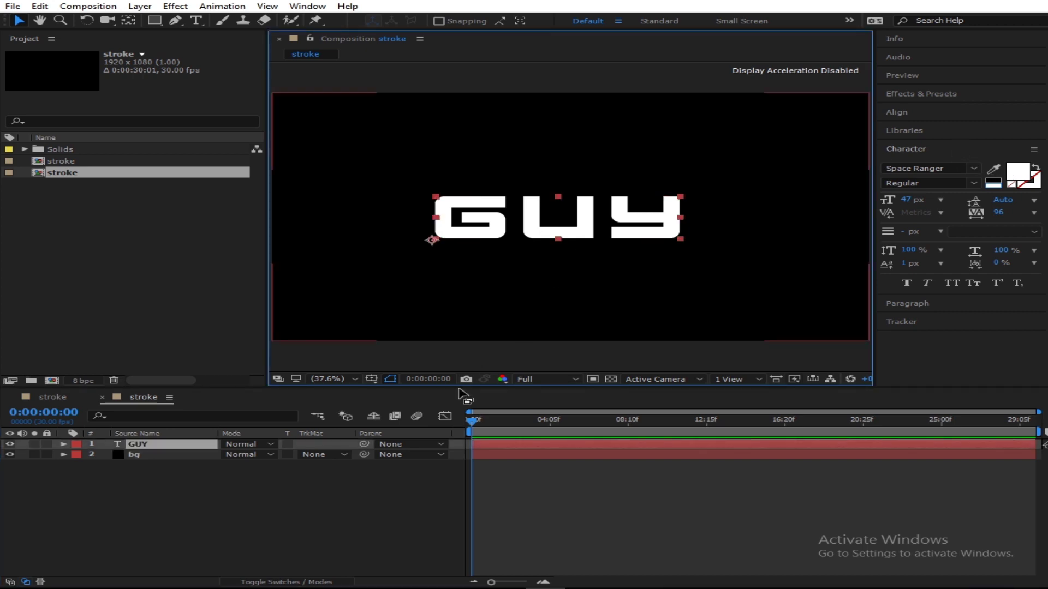
click(323, 485)
click(579, 216)
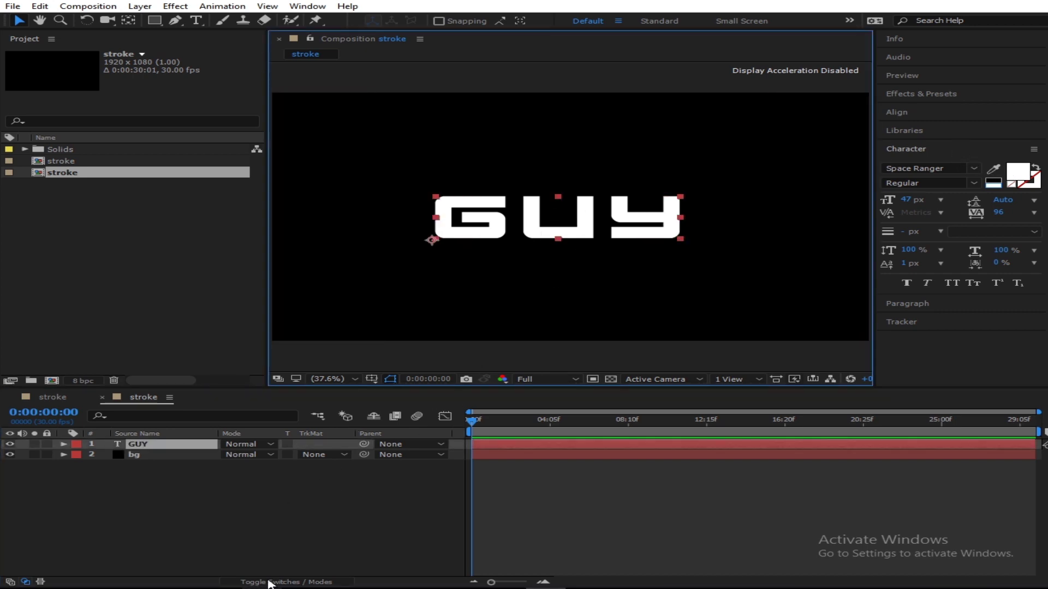
click(238, 509)
click(184, 447)
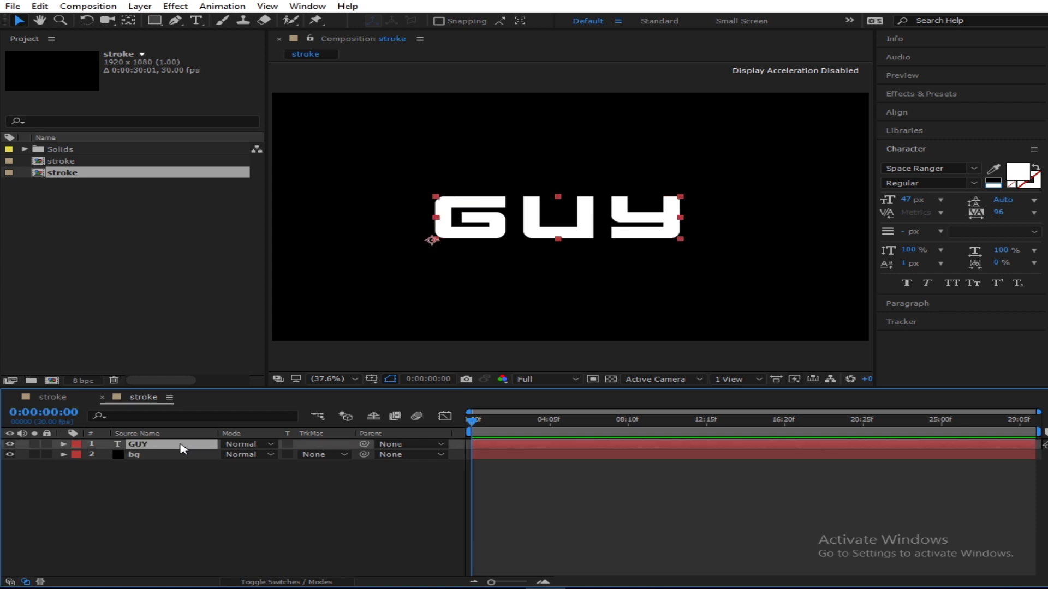
click(141, 6)
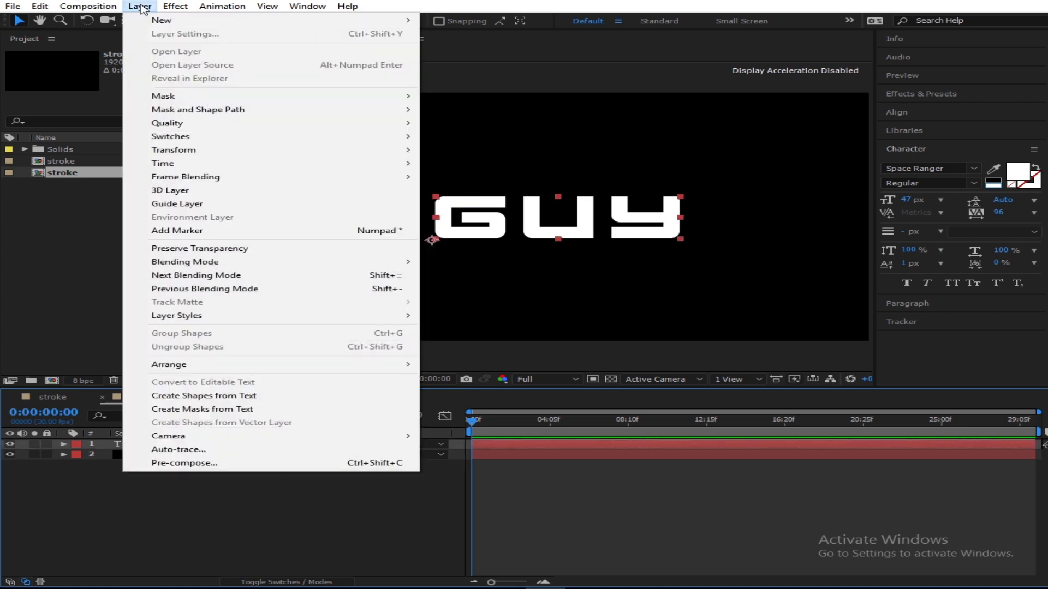
click(197, 450)
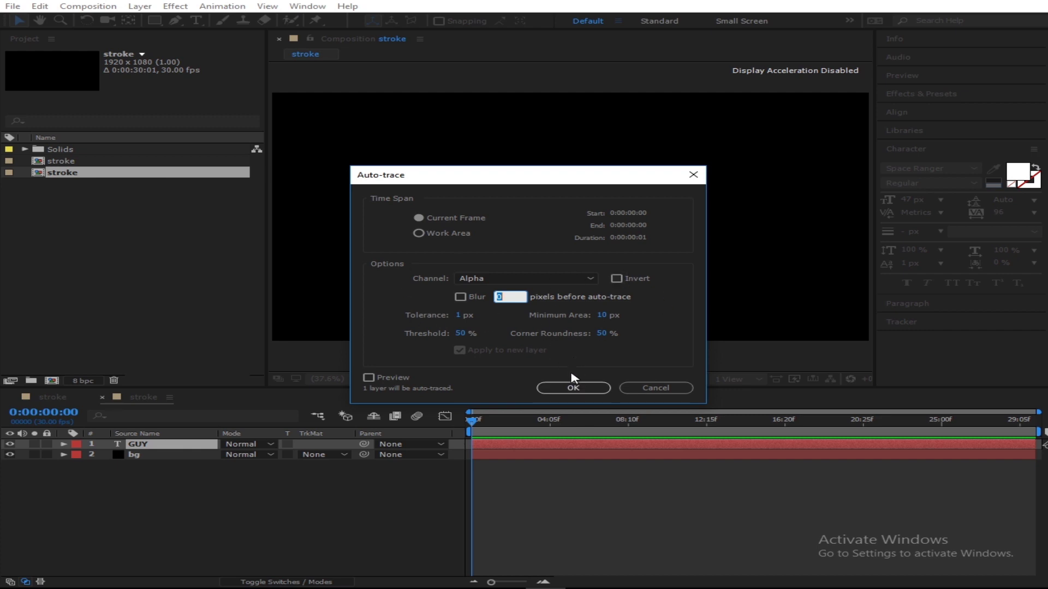
click(595, 389)
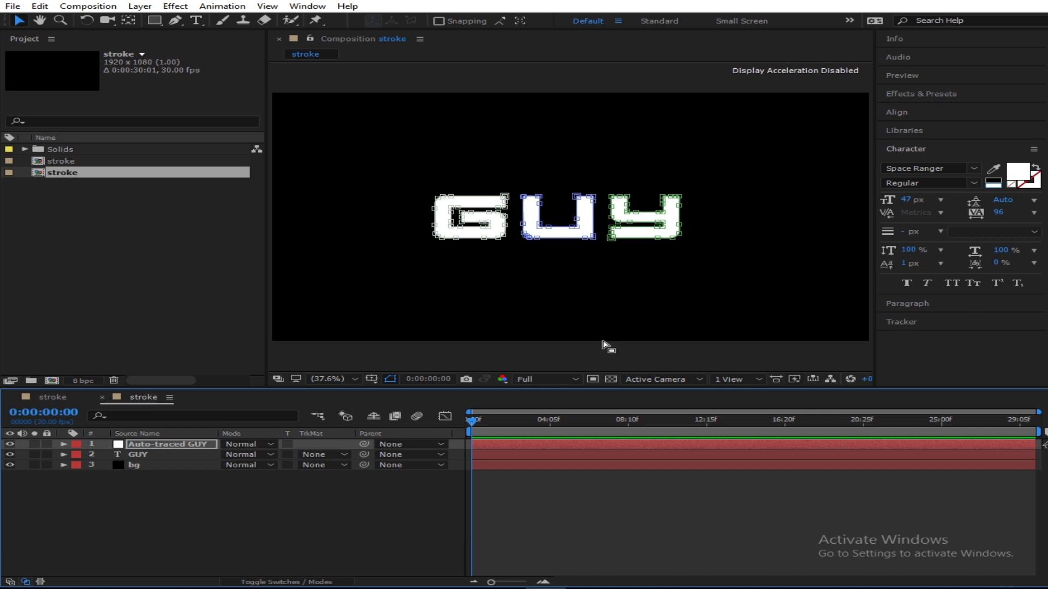
Step: Find Stroke in Effects & Presets and drop it onto the Auto-traced GUY layer
click(192, 446)
click(180, 507)
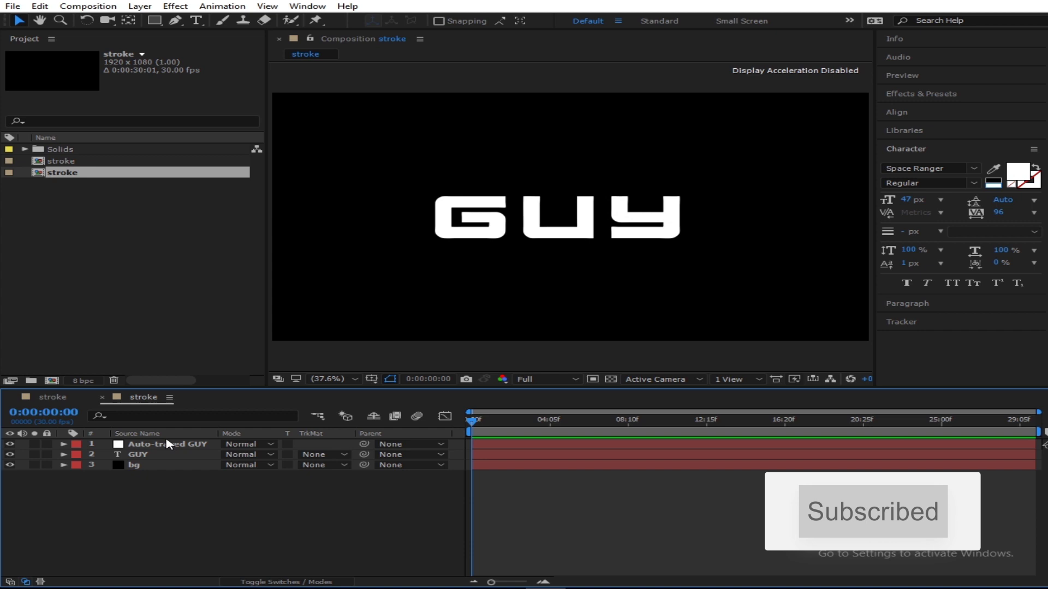
click(919, 95)
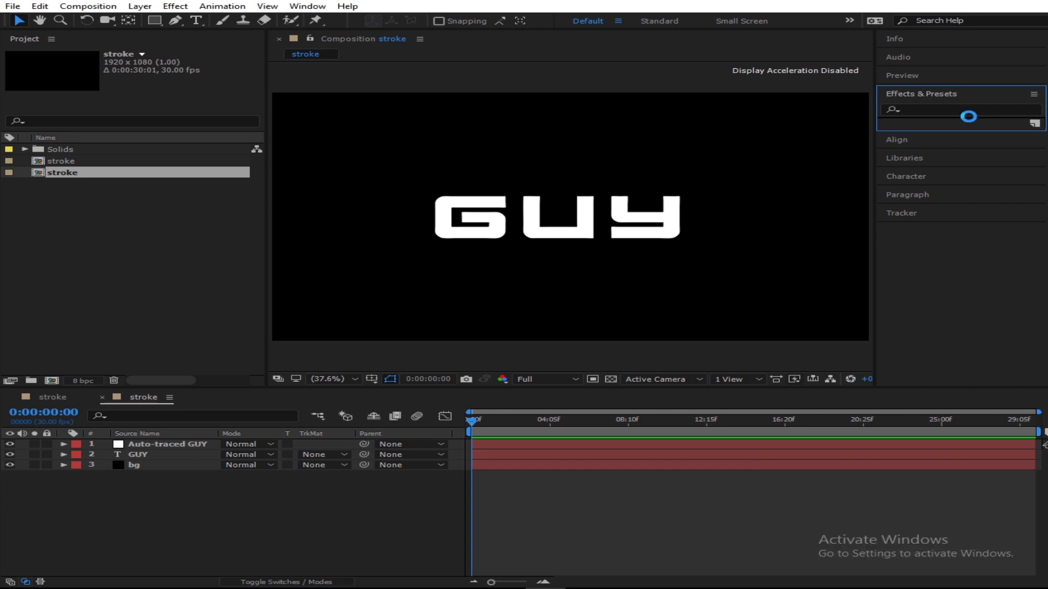
click(944, 107)
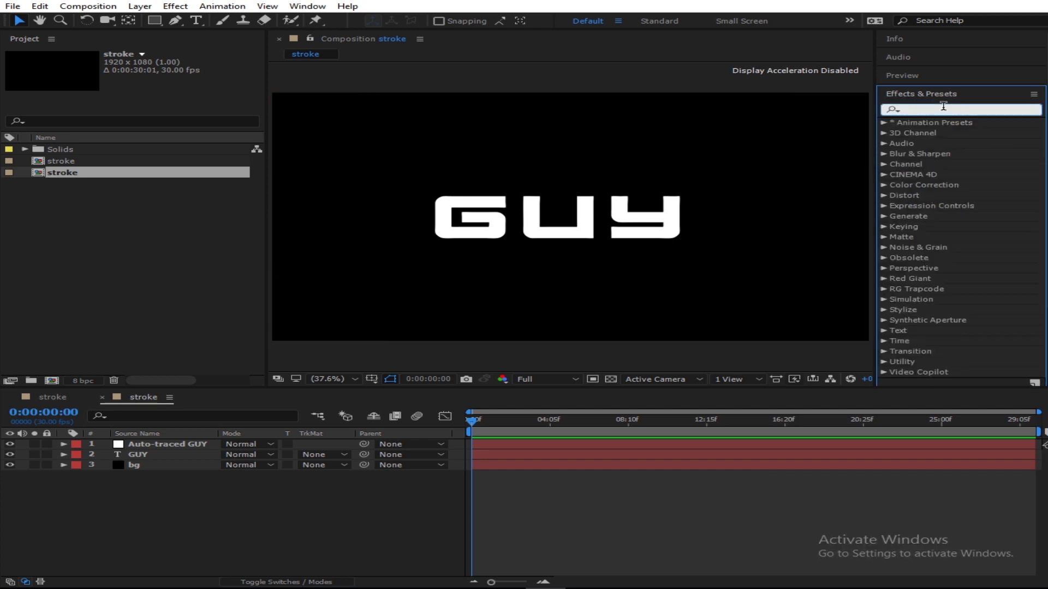
text(strok)
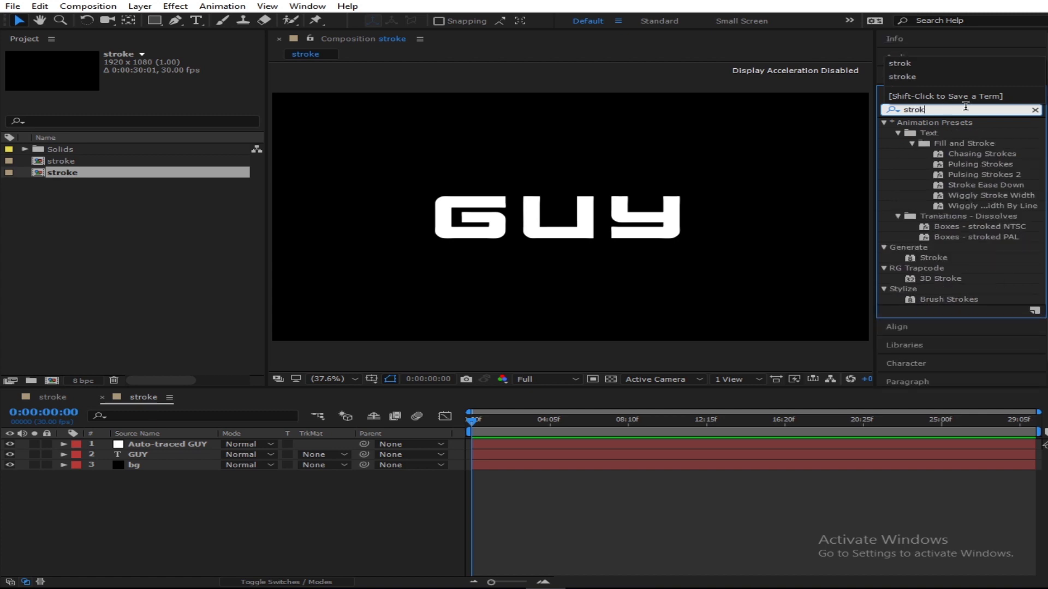
text(e)
click(939, 256)
mouse_move(947, 265)
mouse_down()
mouse_move(807, 277)
mouse_move(95, 470)
mouse_move(175, 449)
mouse_up()
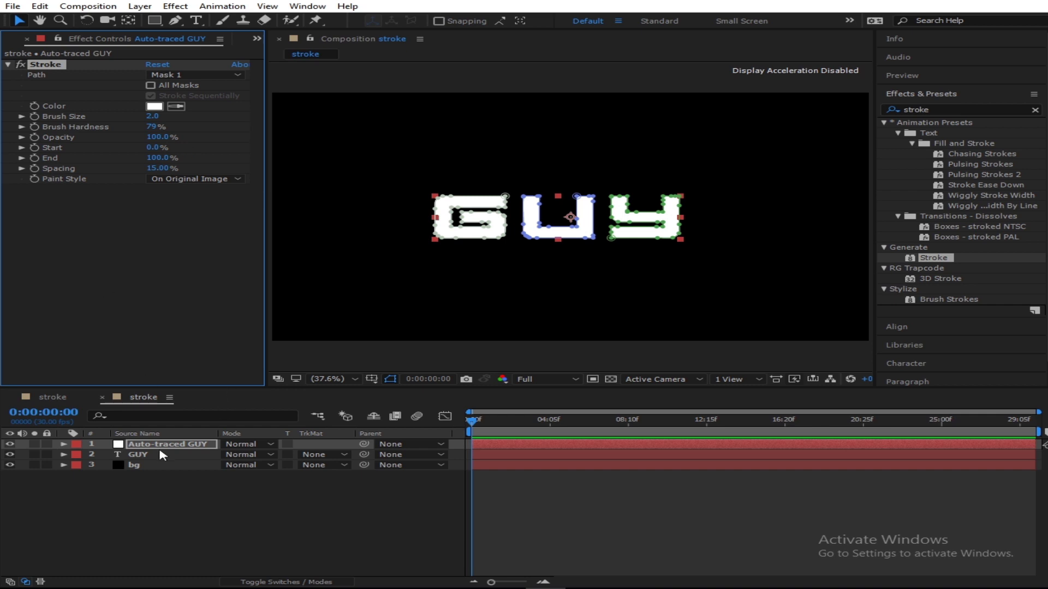
Step: Hide the original GUY text and set the Stroke paint style to Reveal Original Image
click(153, 456)
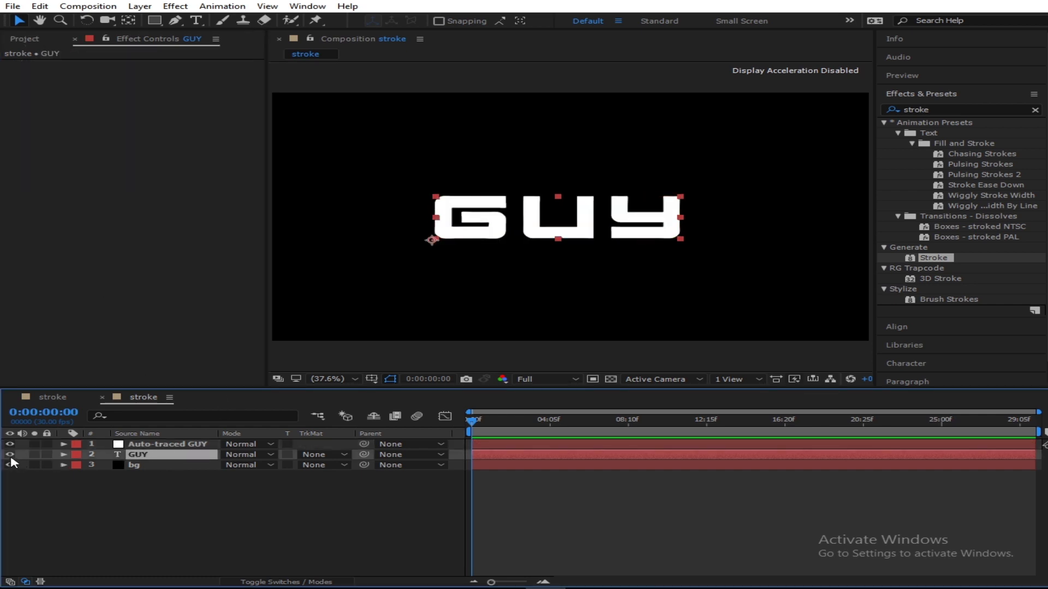
click(10, 455)
click(164, 445)
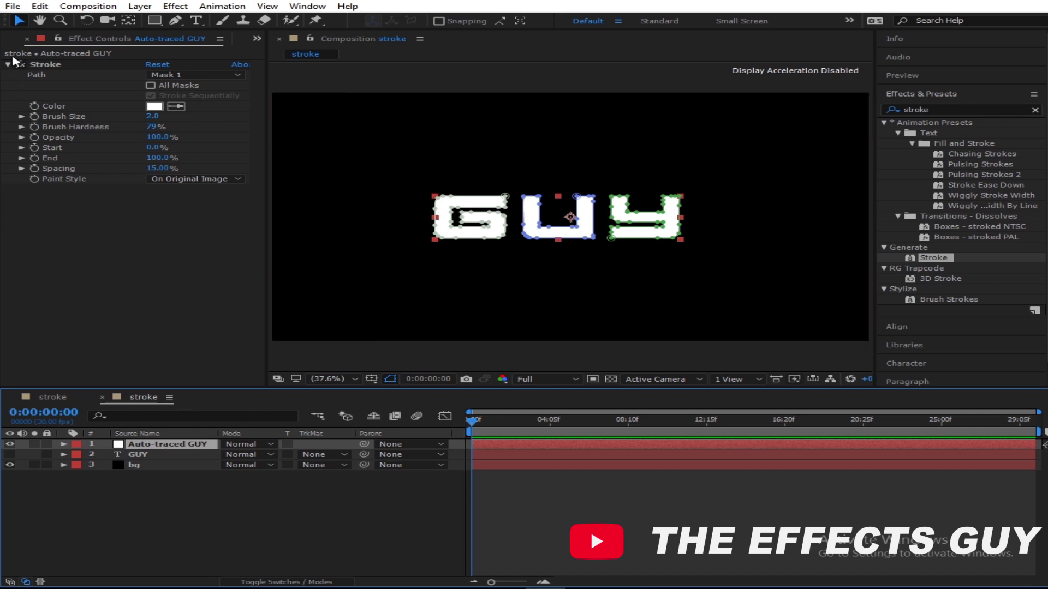
click(82, 66)
click(217, 180)
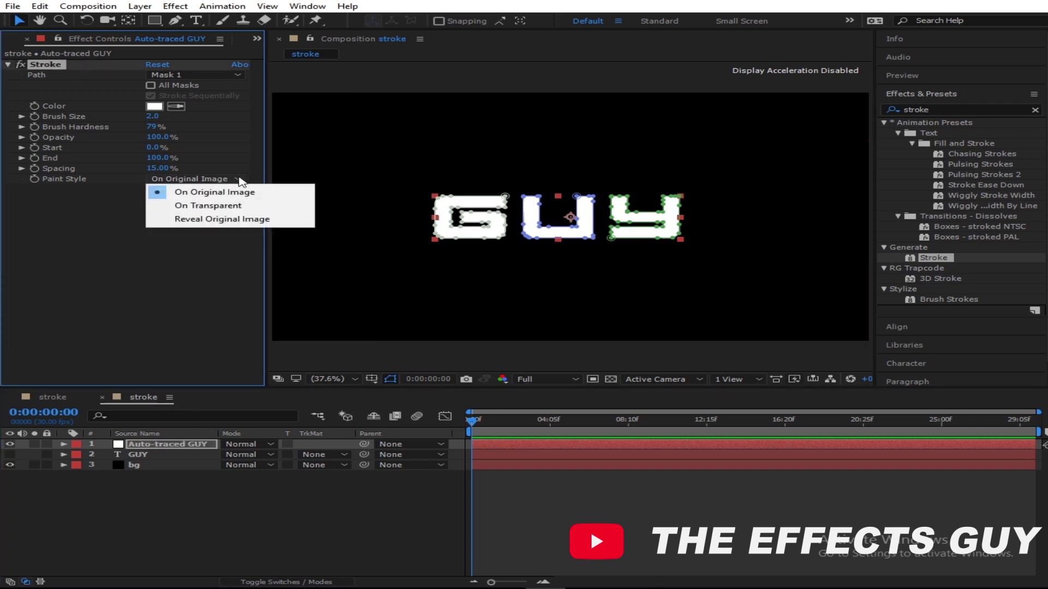
click(237, 221)
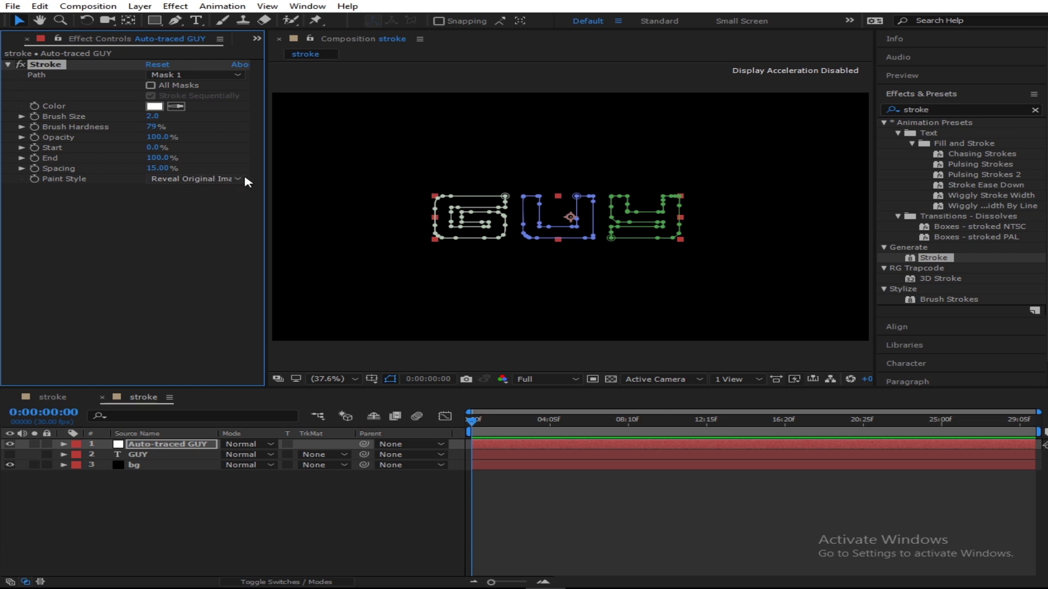
Step: Set Stroke End to 0%, enlarge the brush, keyframe End at the start, and enable All Masks
drag(157, 158, 48, 157)
drag(154, 119, 170, 113)
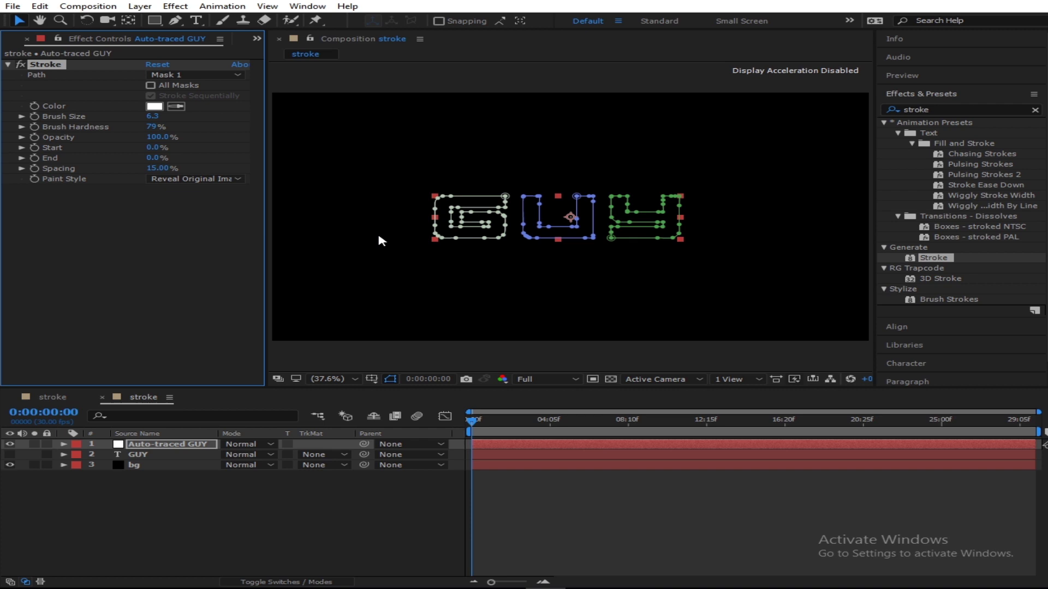
drag(1039, 412, 672, 422)
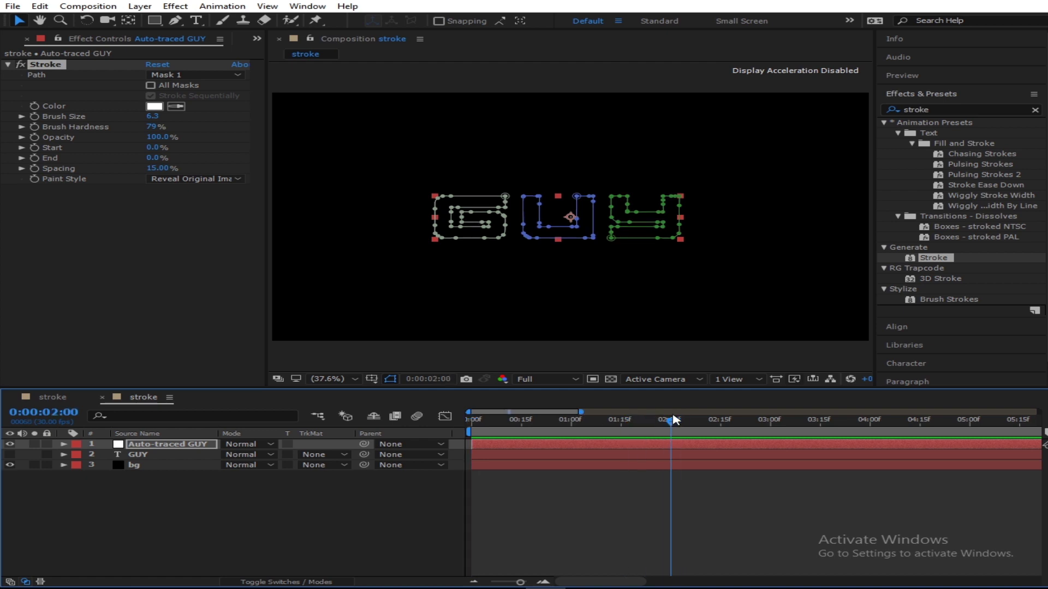
click(34, 159)
key(shift+Page_Up)
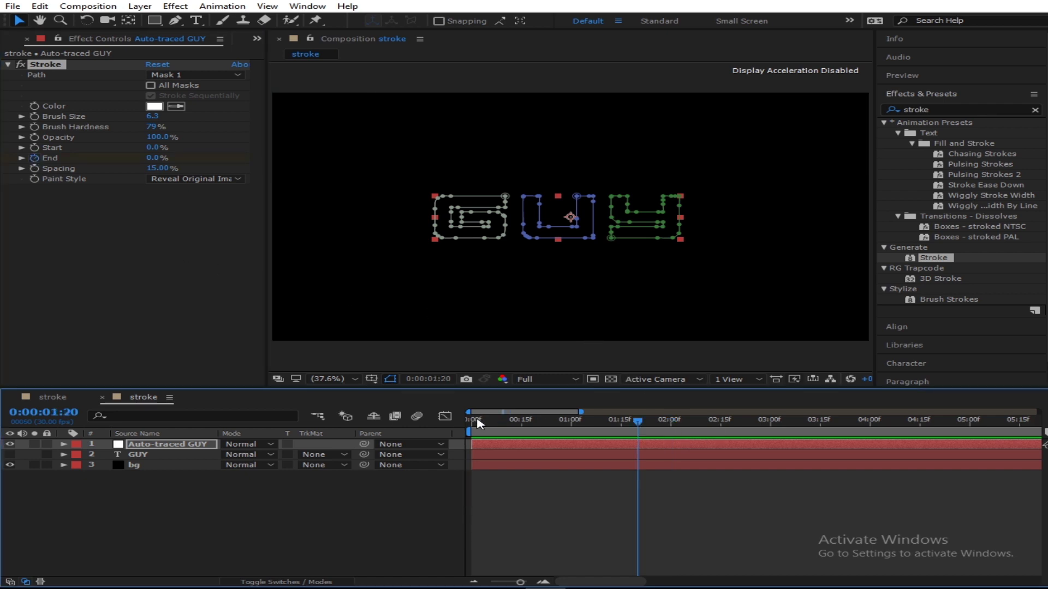
key(Home)
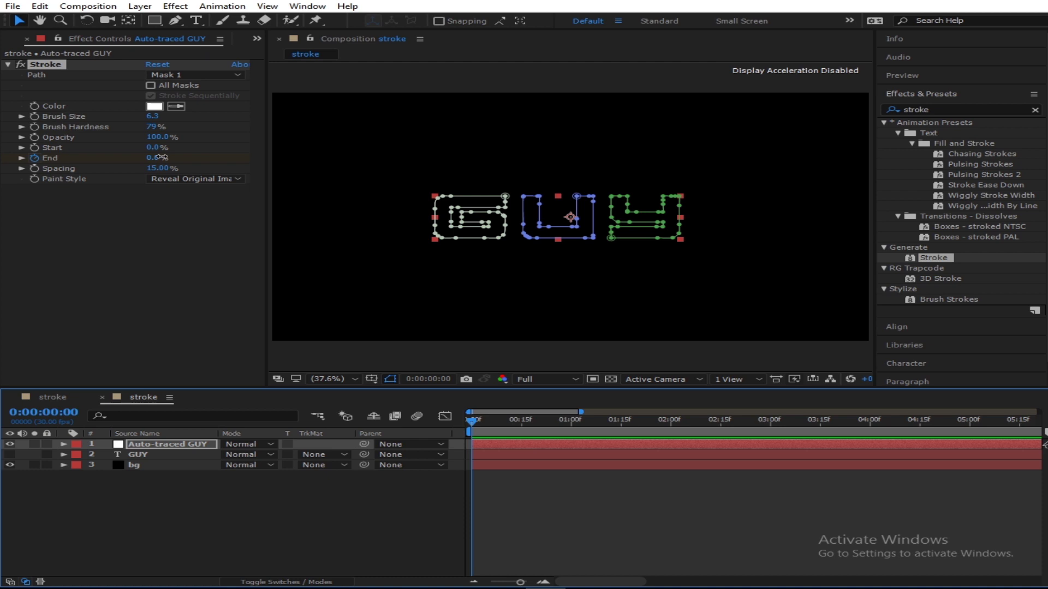
drag(162, 157, 340, 150)
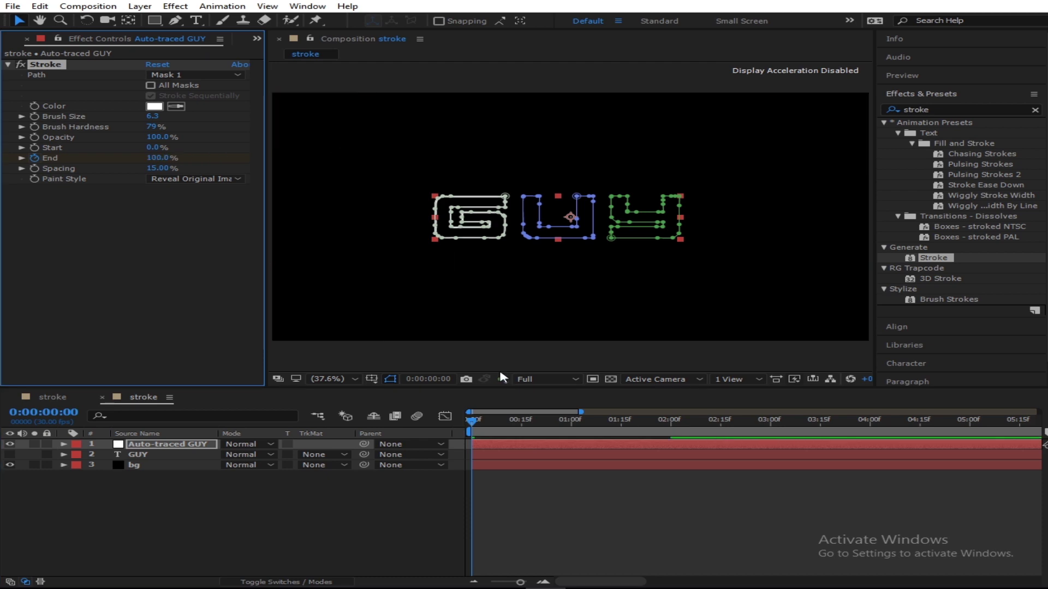
click(150, 85)
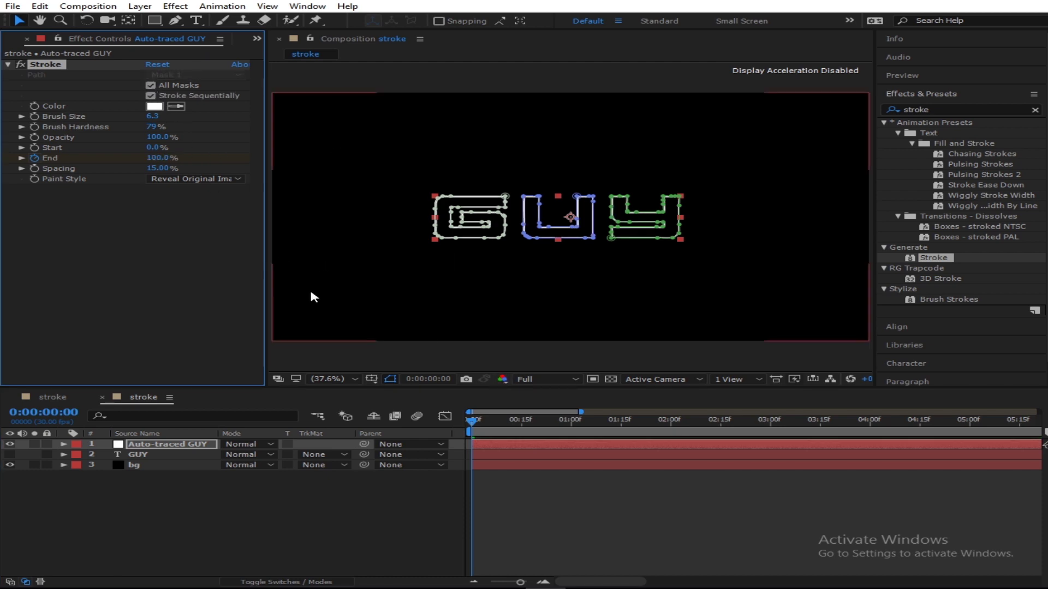
Step: Preview the stroke animation and switch the Stroke to cover all masks
click(434, 484)
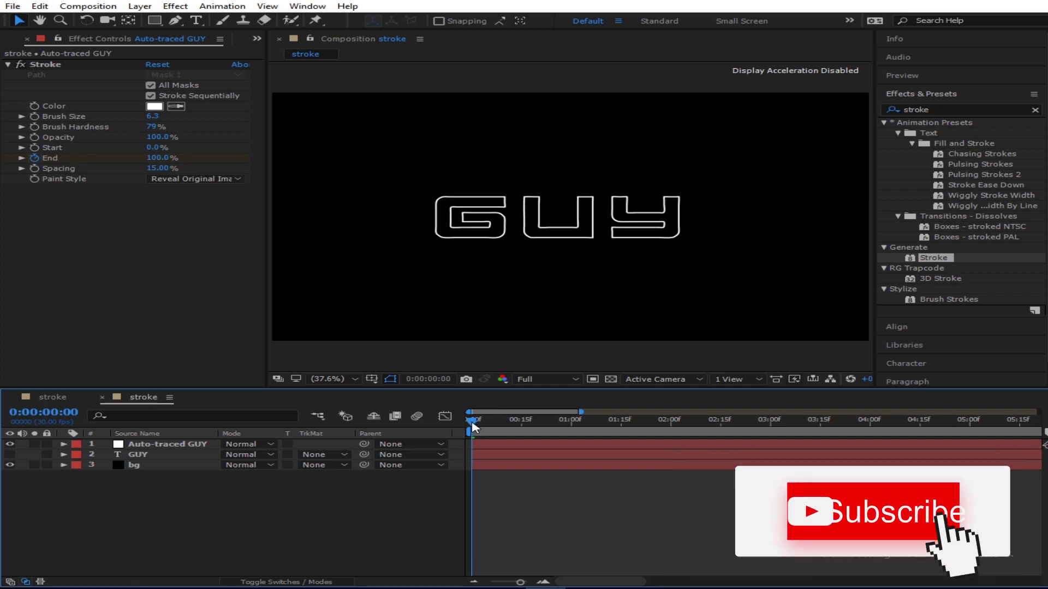
drag(473, 421, 293, 451)
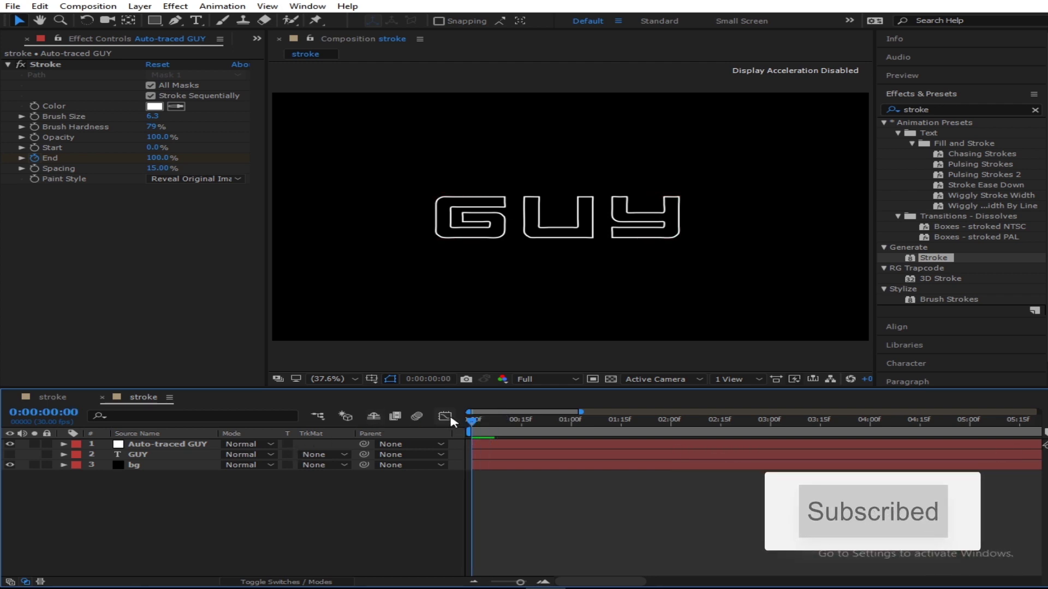
key(space)
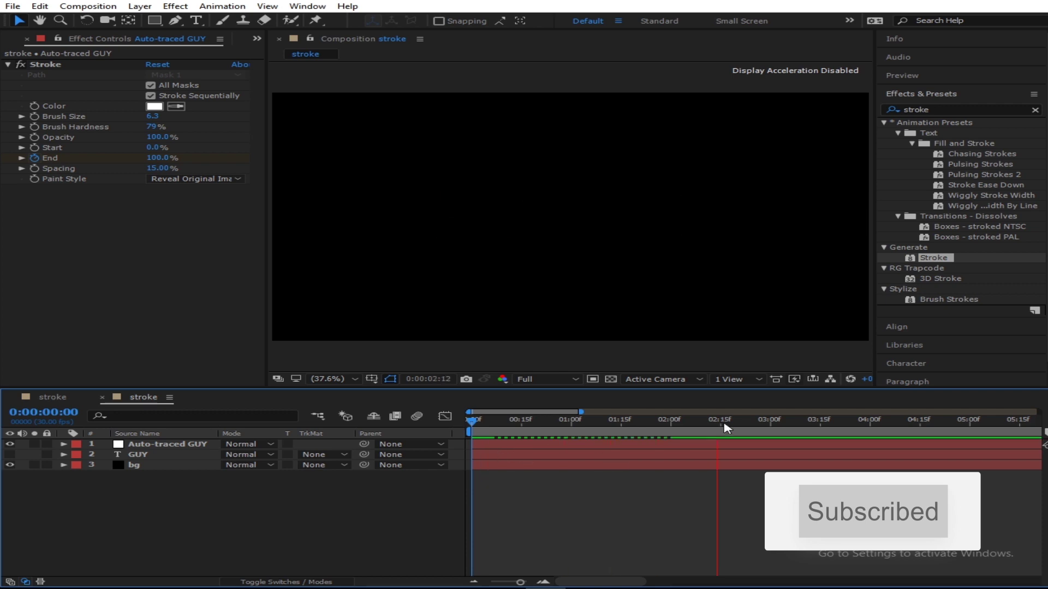
key(space)
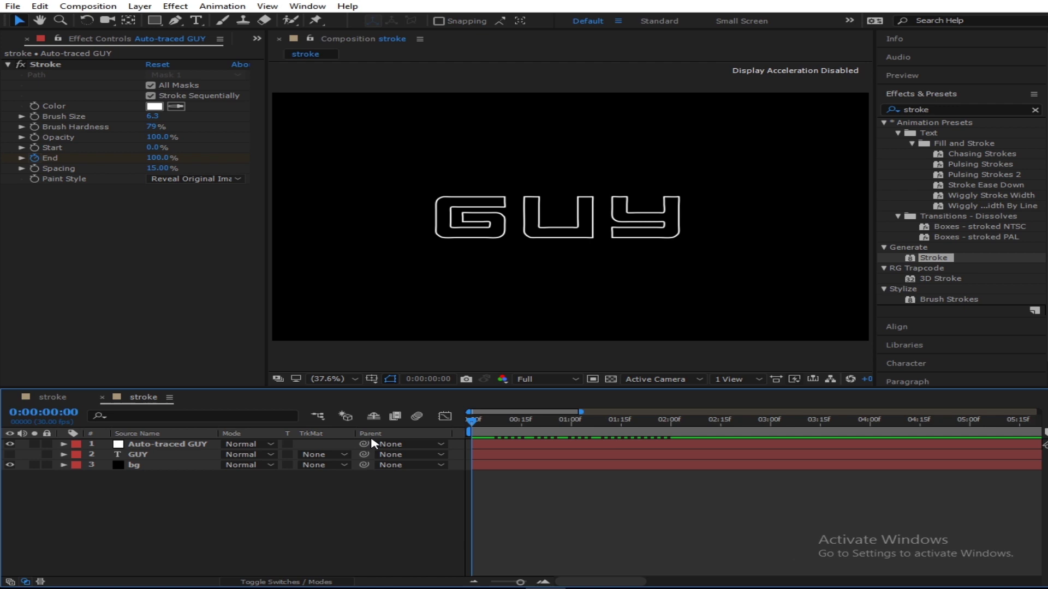
click(390, 446)
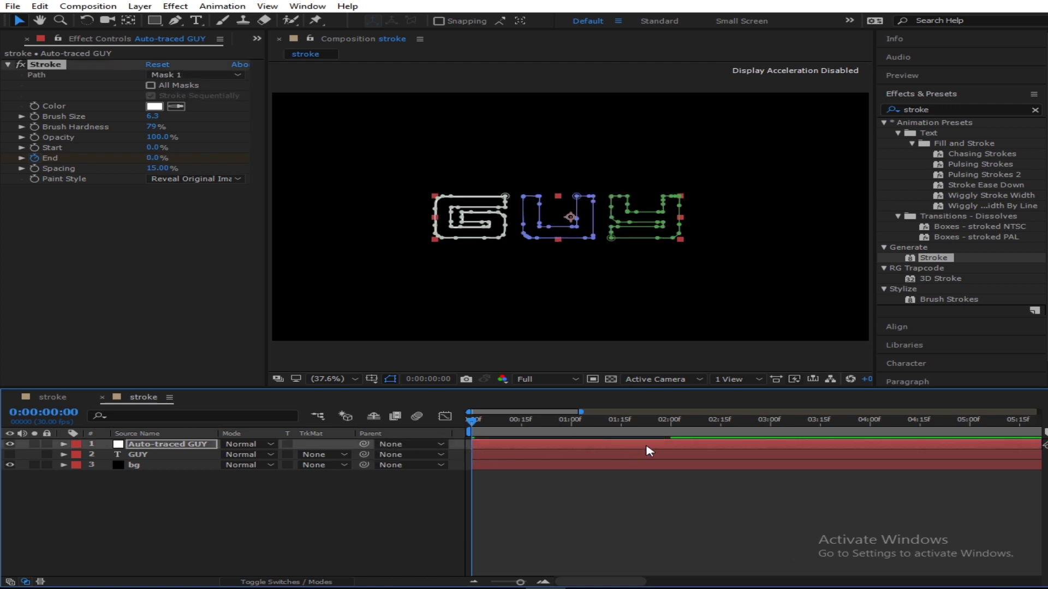
key(space)
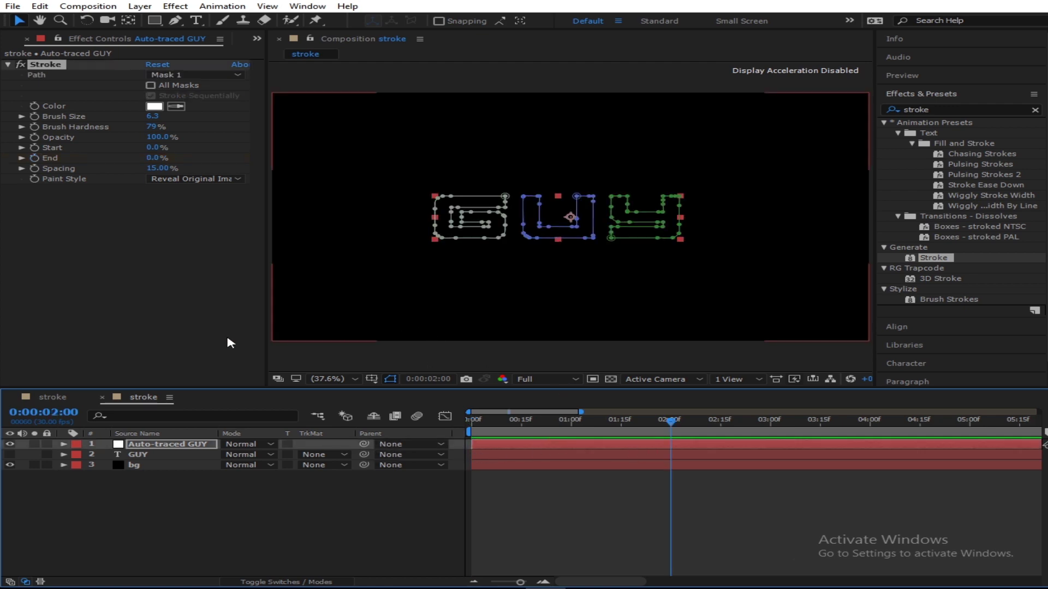
click(150, 86)
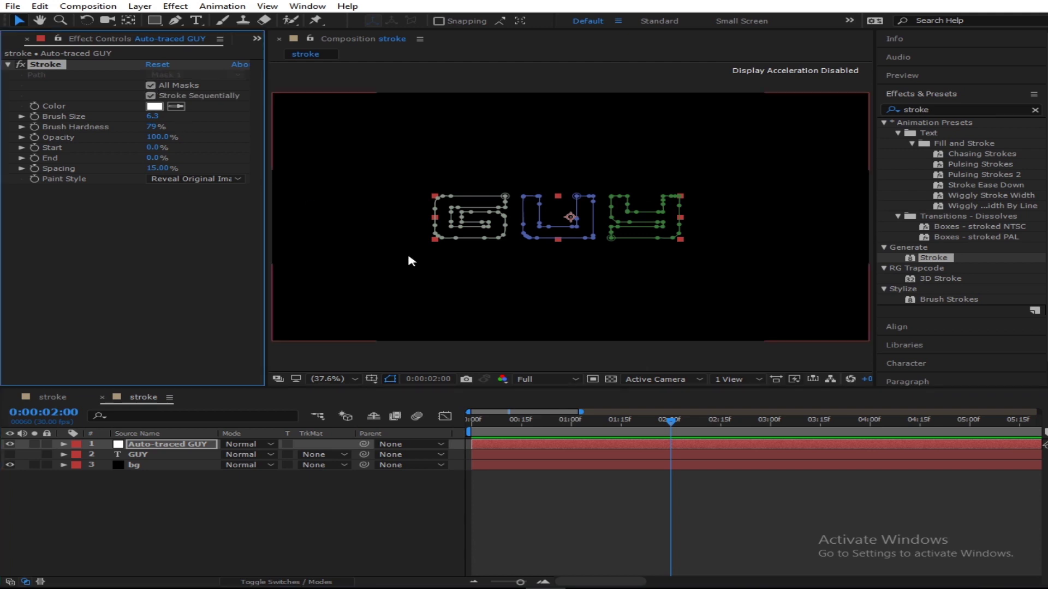
key(space)
click(316, 523)
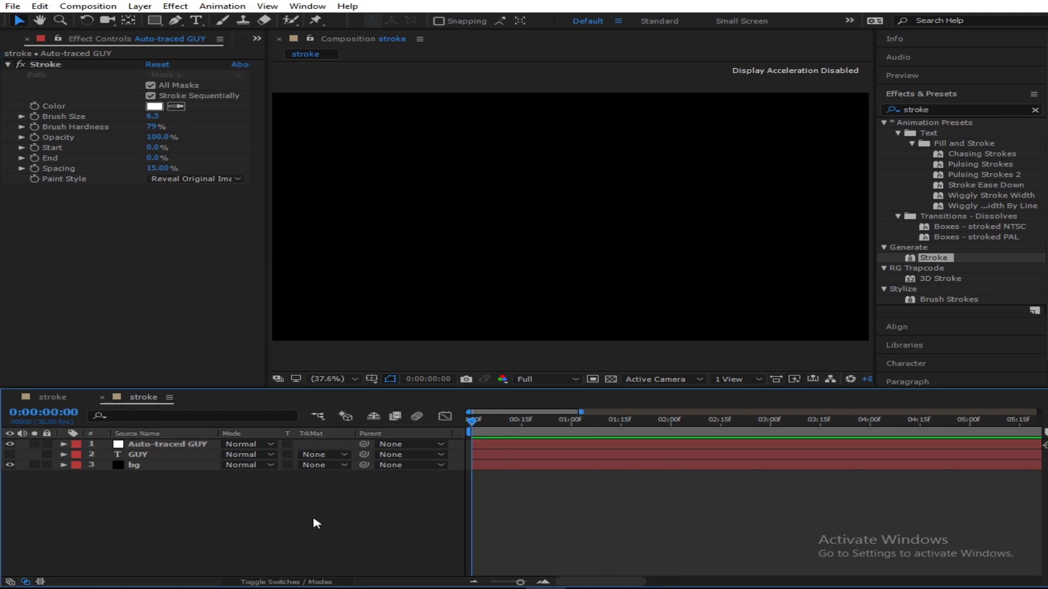
Step: Keyframe Stroke End at 100 just before two seconds
click(46, 65)
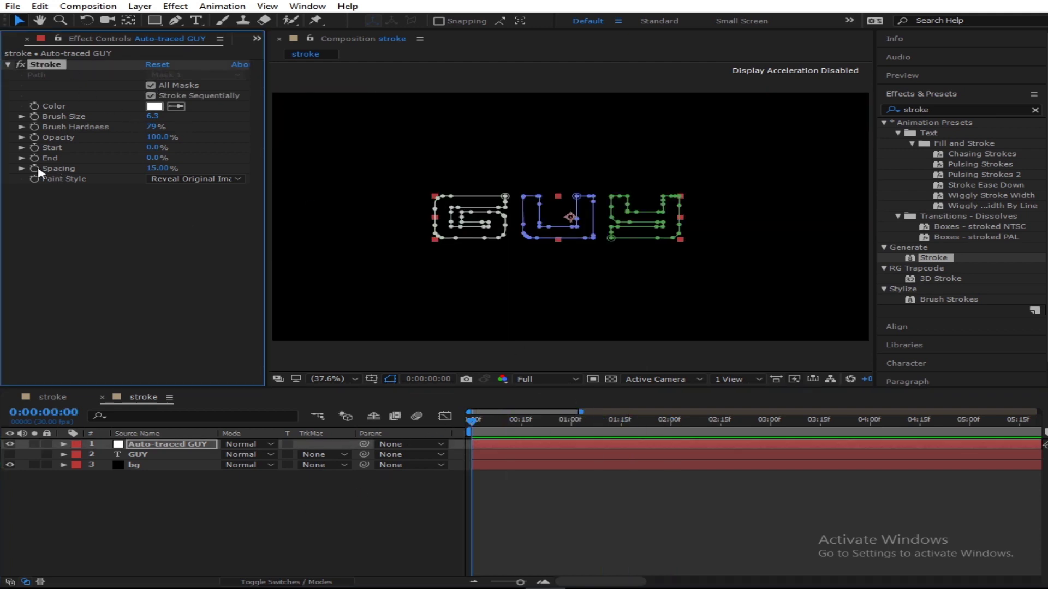
drag(633, 422, 648, 422)
click(152, 158)
text(100)
key(Return)
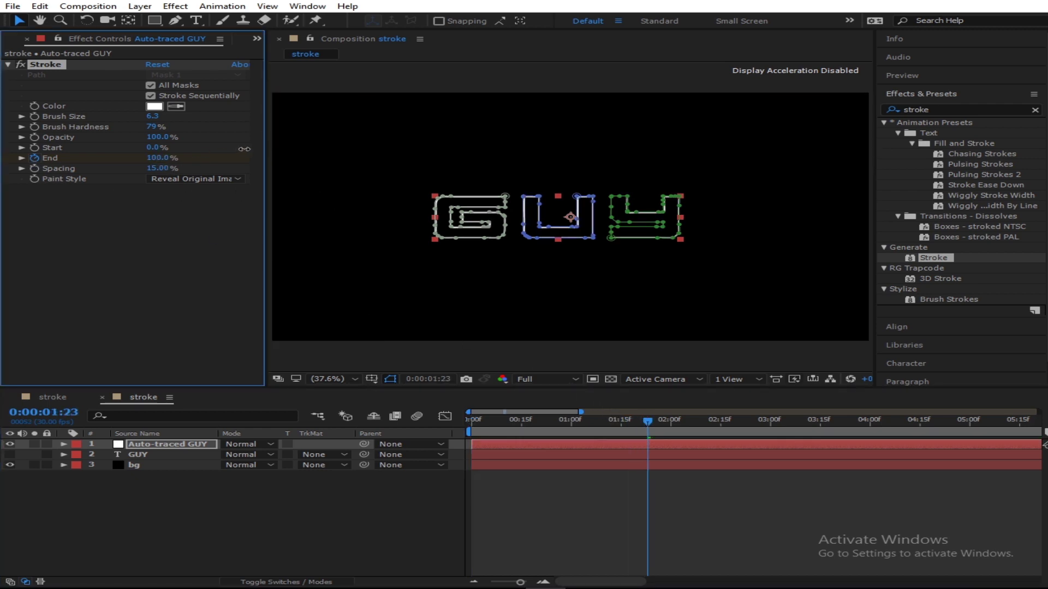
click(368, 564)
Step: Preview the outlines drawing on from the start of the composition
key(Home)
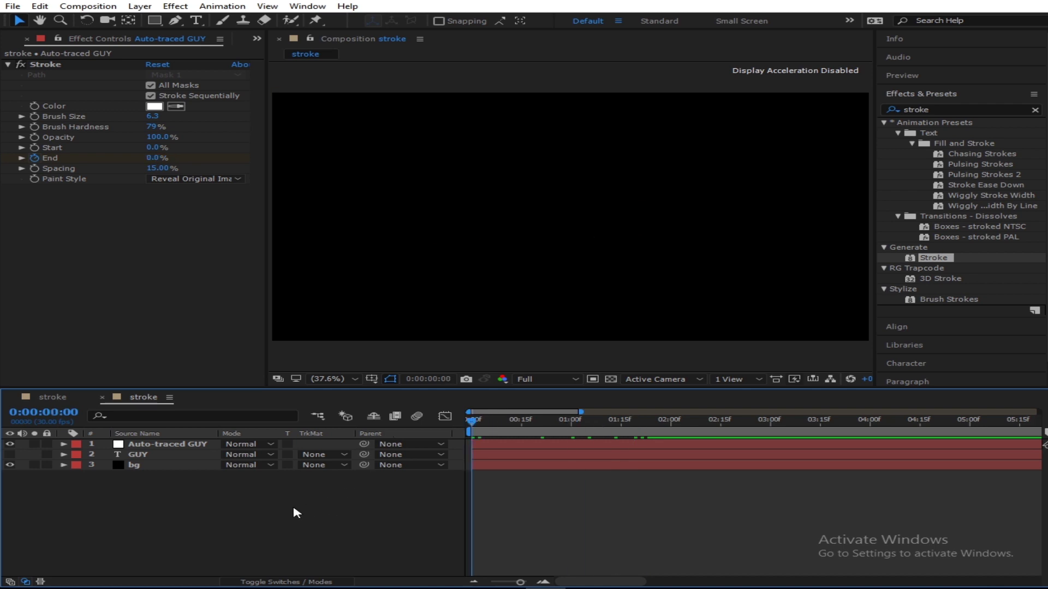
key(space)
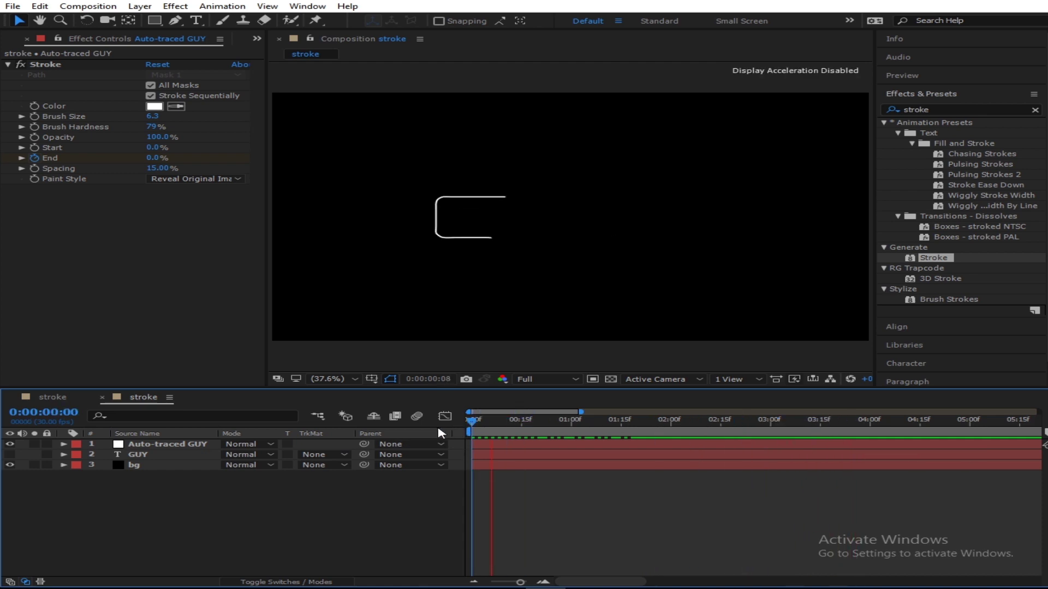
key(space)
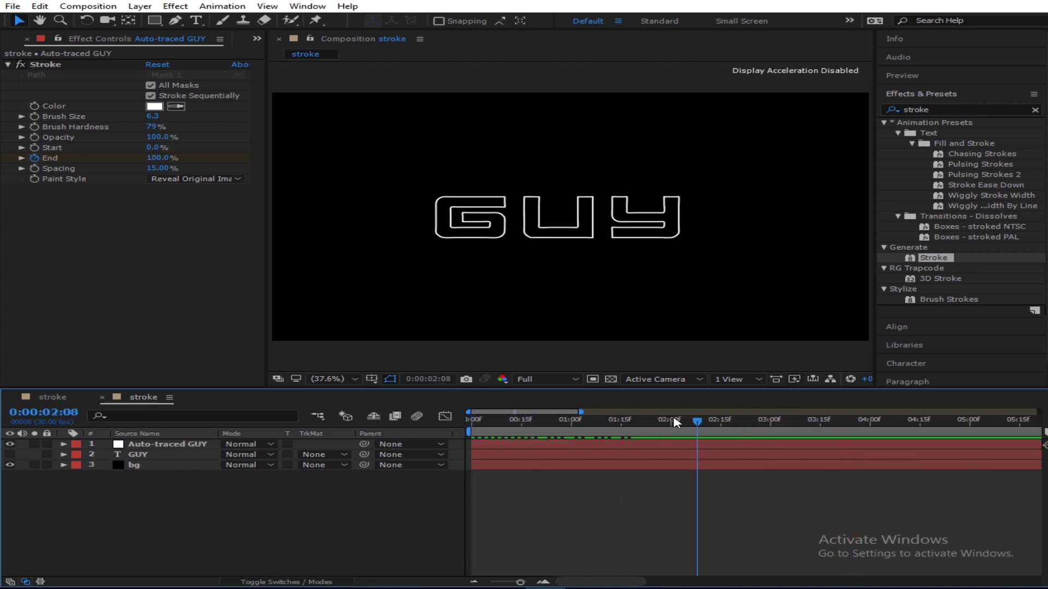
drag(675, 423, 472, 423)
click(195, 445)
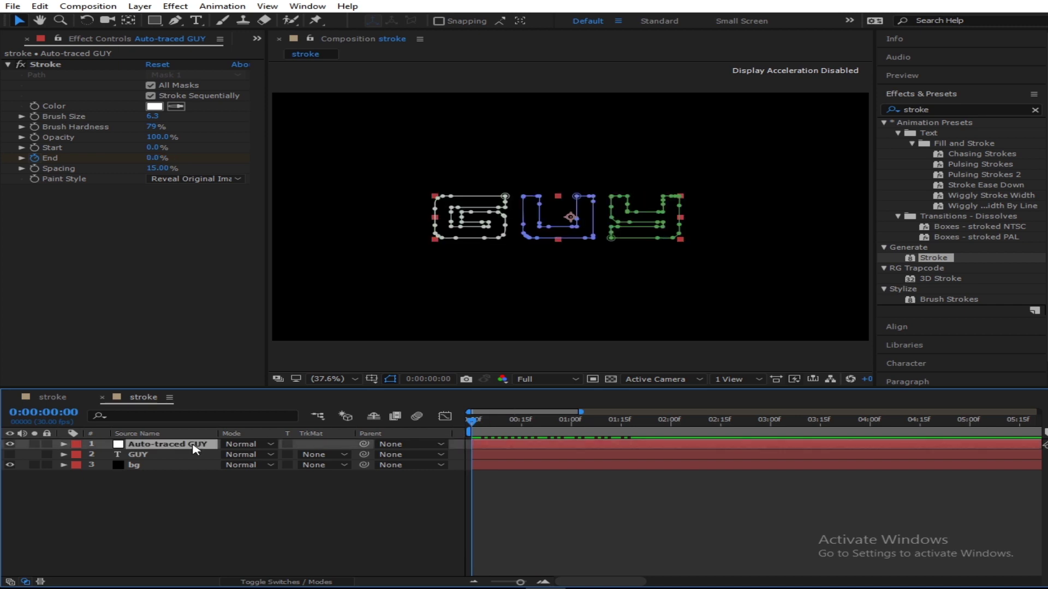
Step: Move the Stroke End keyframe later to about three seconds
key(u)
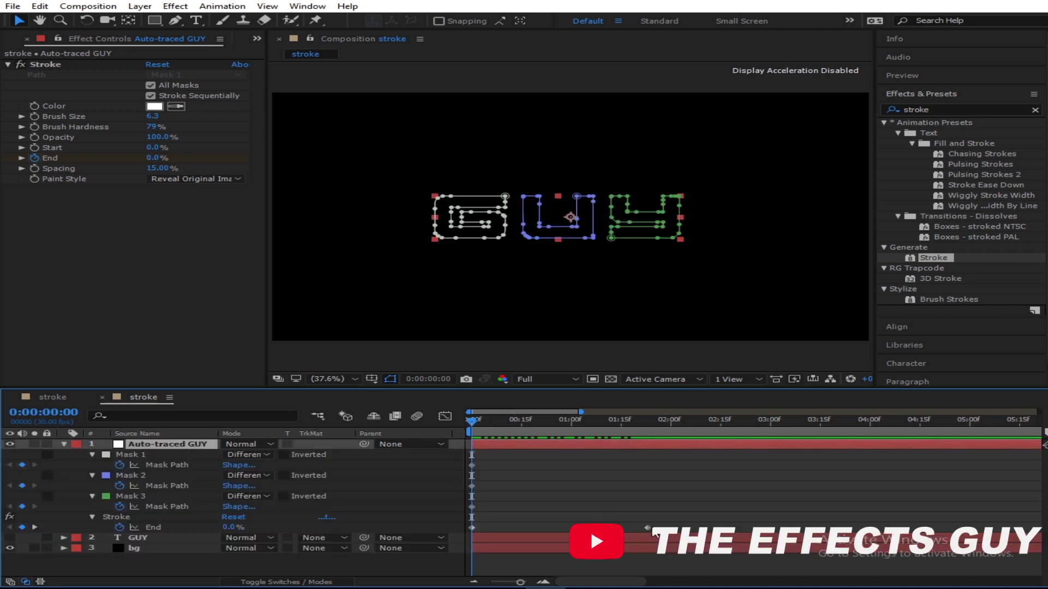
click(652, 530)
drag(648, 528, 767, 528)
key(k)
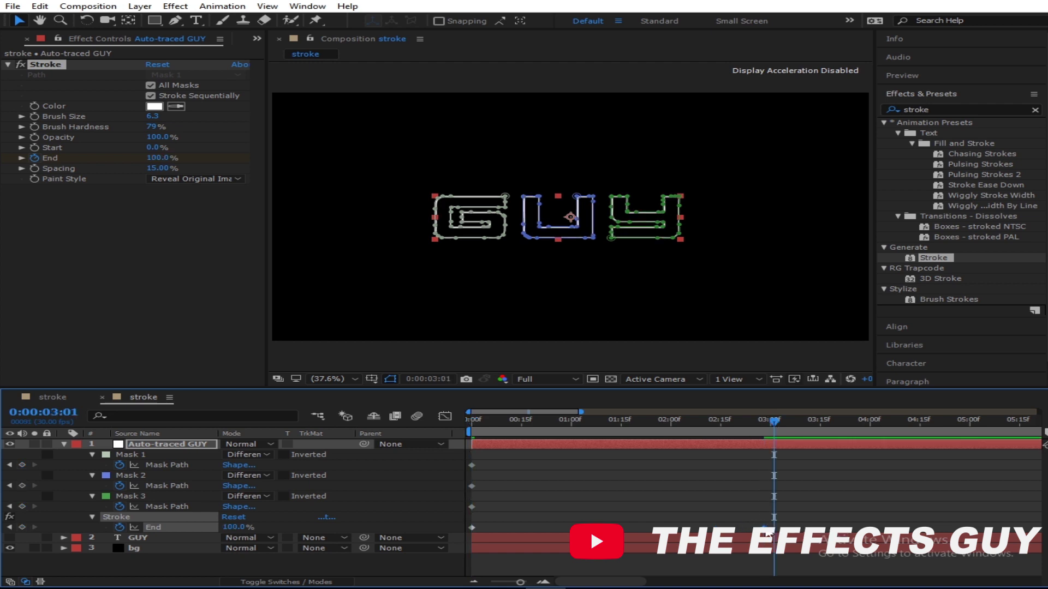
click(64, 445)
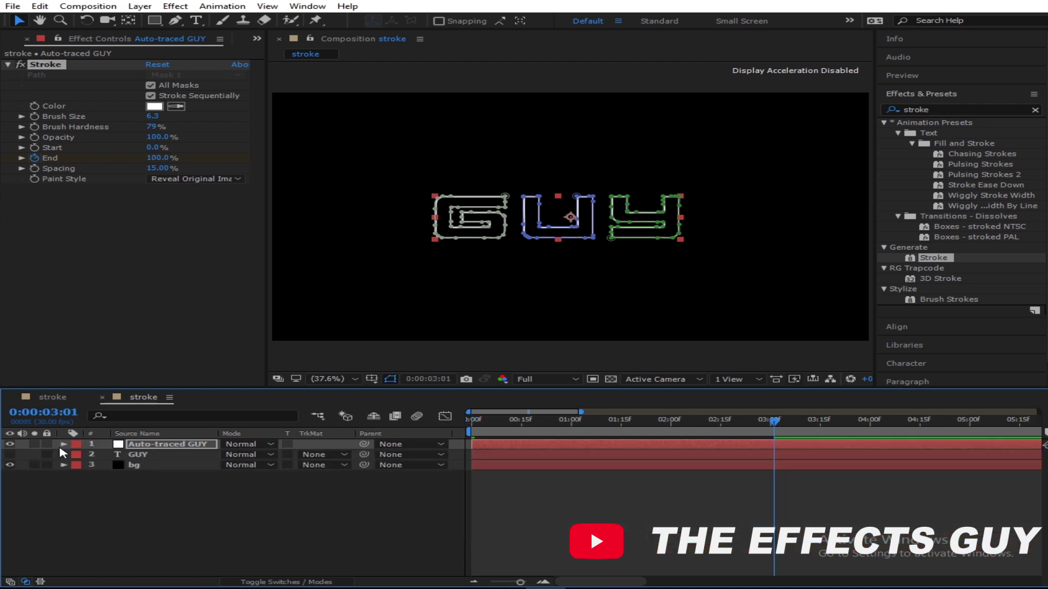
Step: Preview the slower draw-on, scrub back to a partly drawn G, and show the Project panel
key(Home)
click(349, 508)
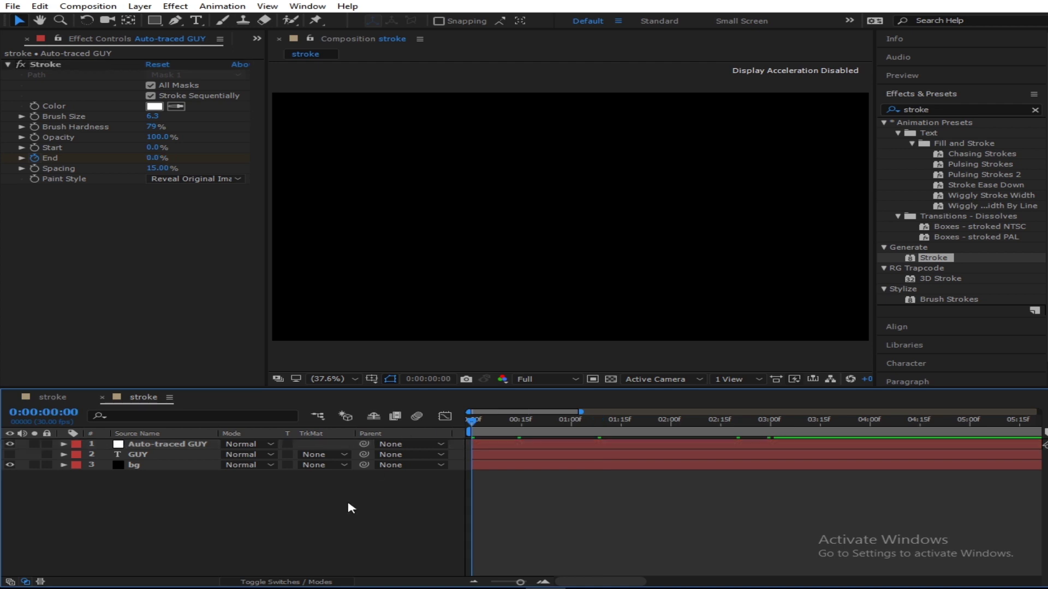
key(space)
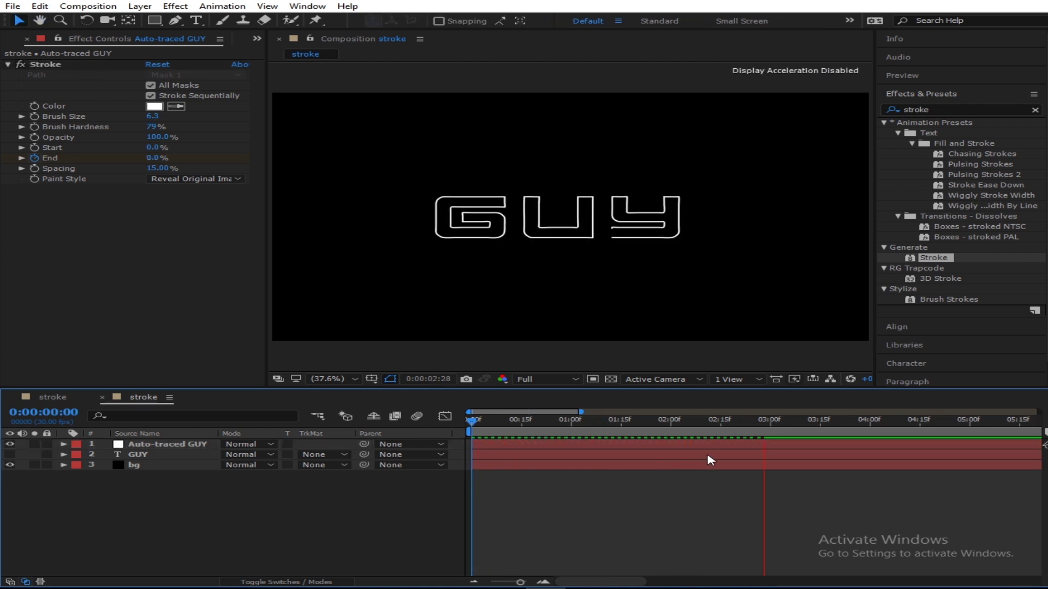
key(space)
click(804, 419)
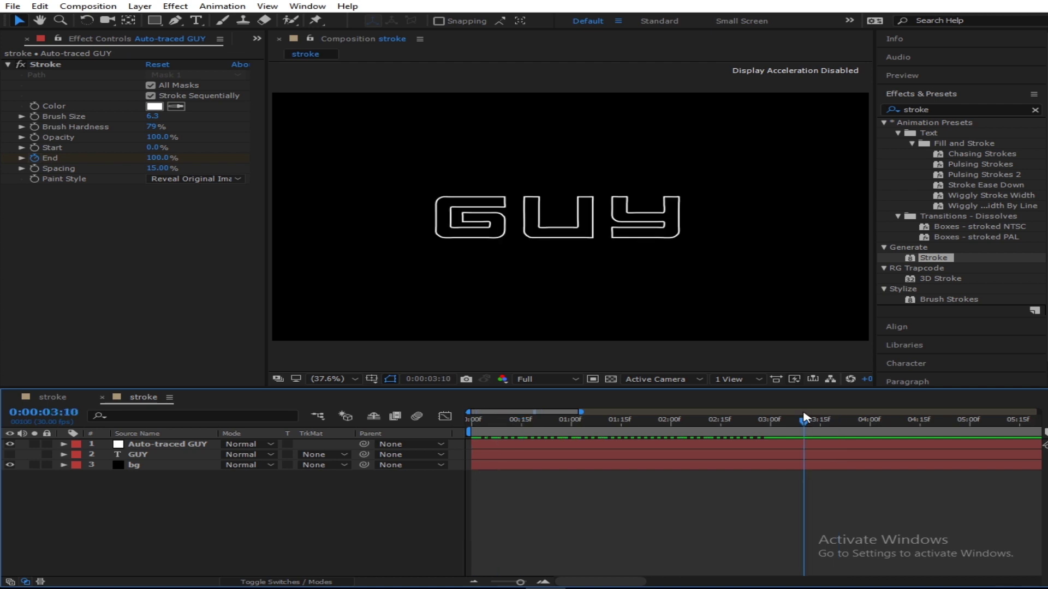
mouse_move(804, 420)
mouse_down()
mouse_move(556, 421)
mouse_move(579, 425)
mouse_up()
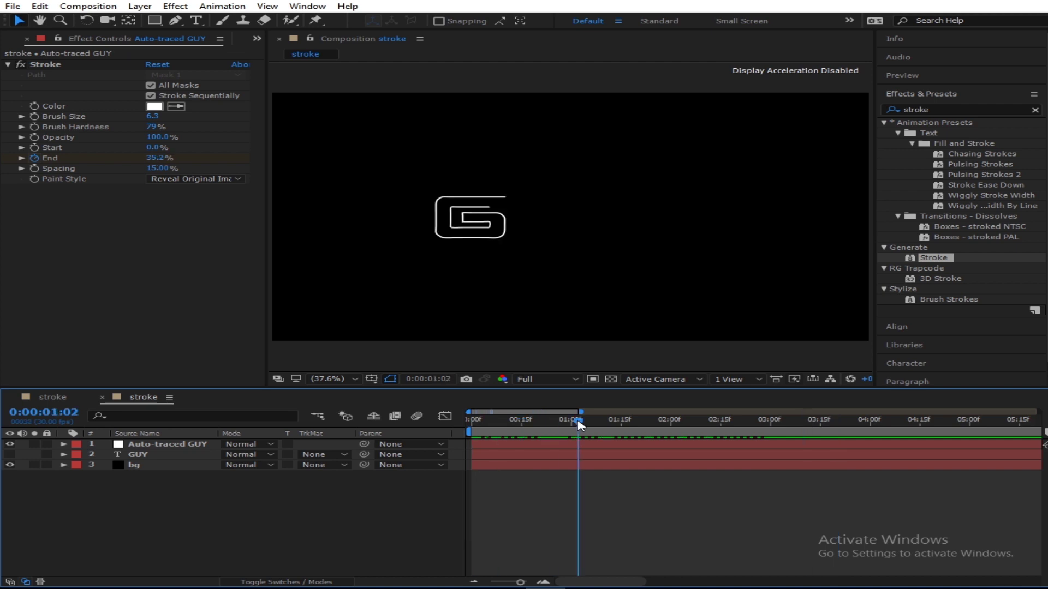
click(38, 36)
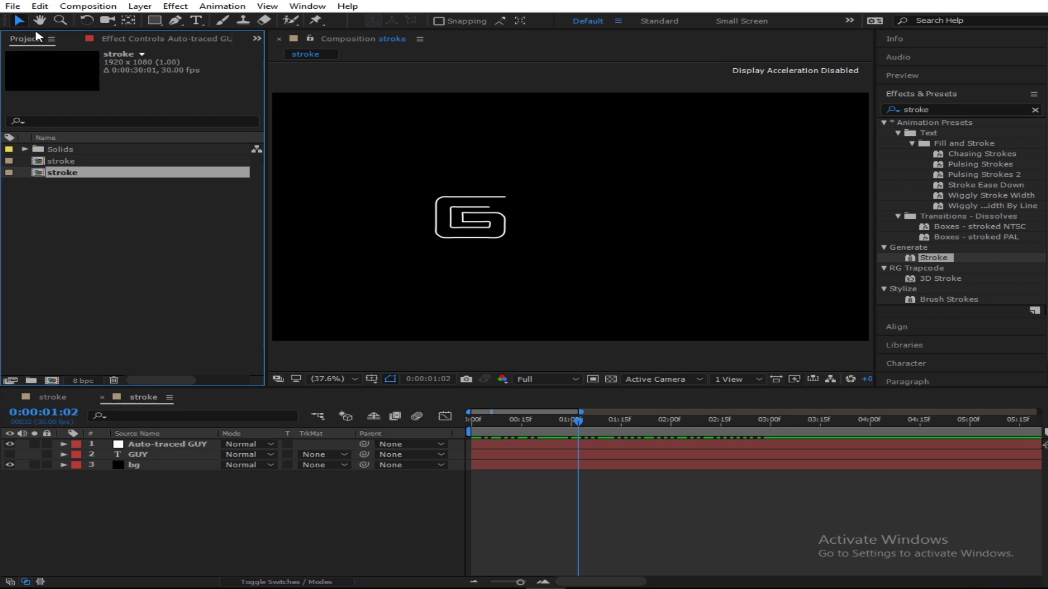
Step: Add a full-frame white solid and begin renaming it 'optical flares'
right_click(136, 512)
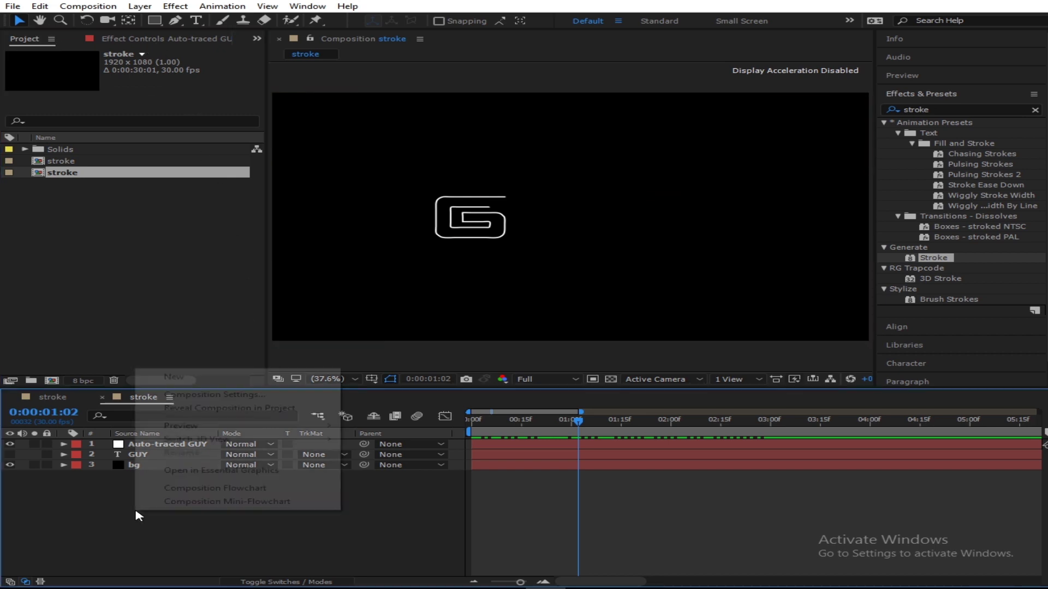
mouse_move(279, 375)
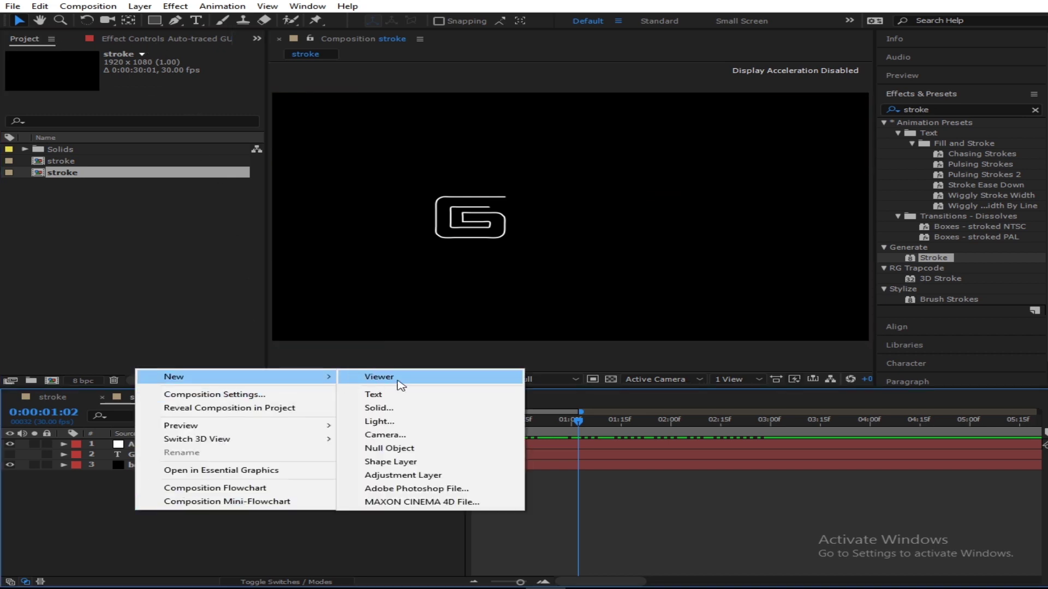
click(414, 411)
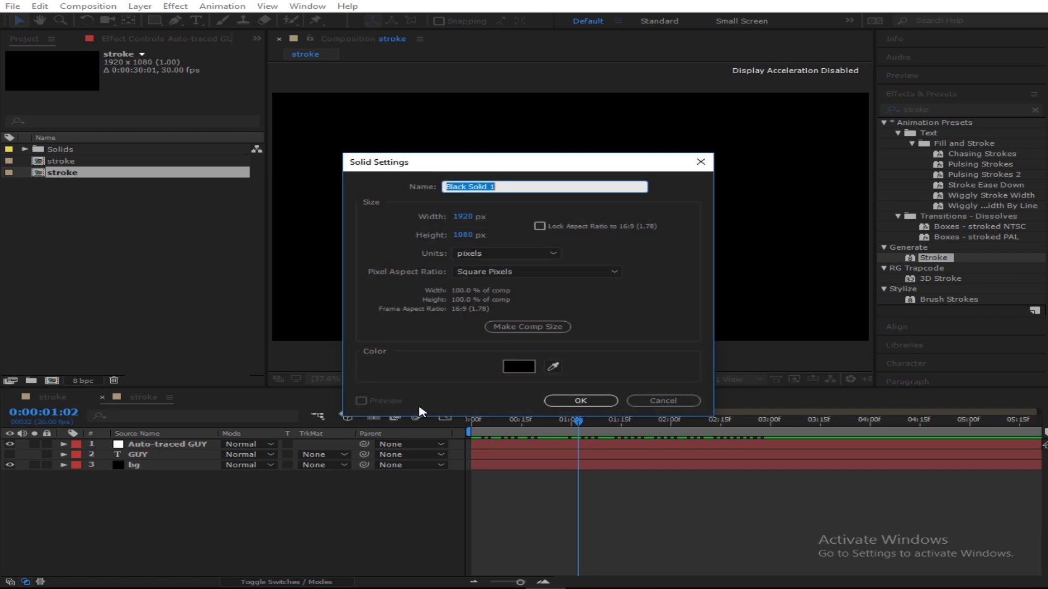
click(525, 368)
drag(372, 426, 227, 337)
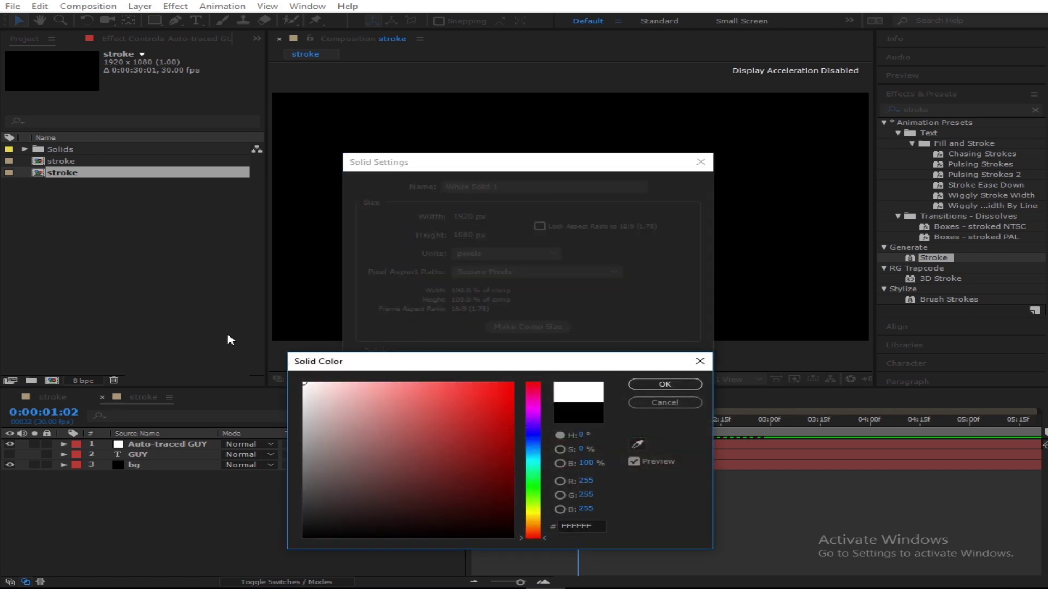
click(665, 384)
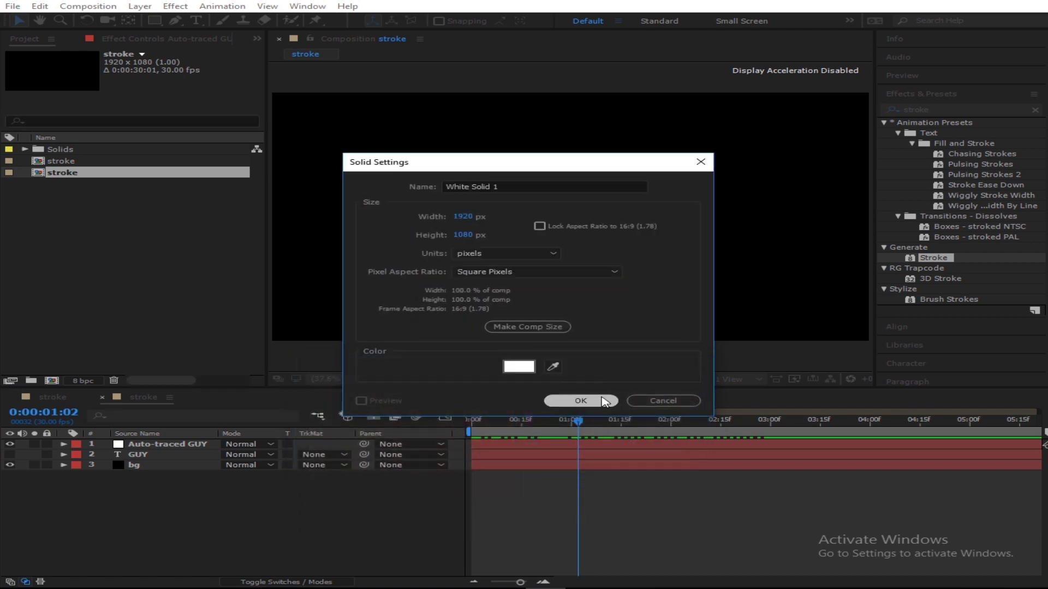
click(579, 400)
key(Return)
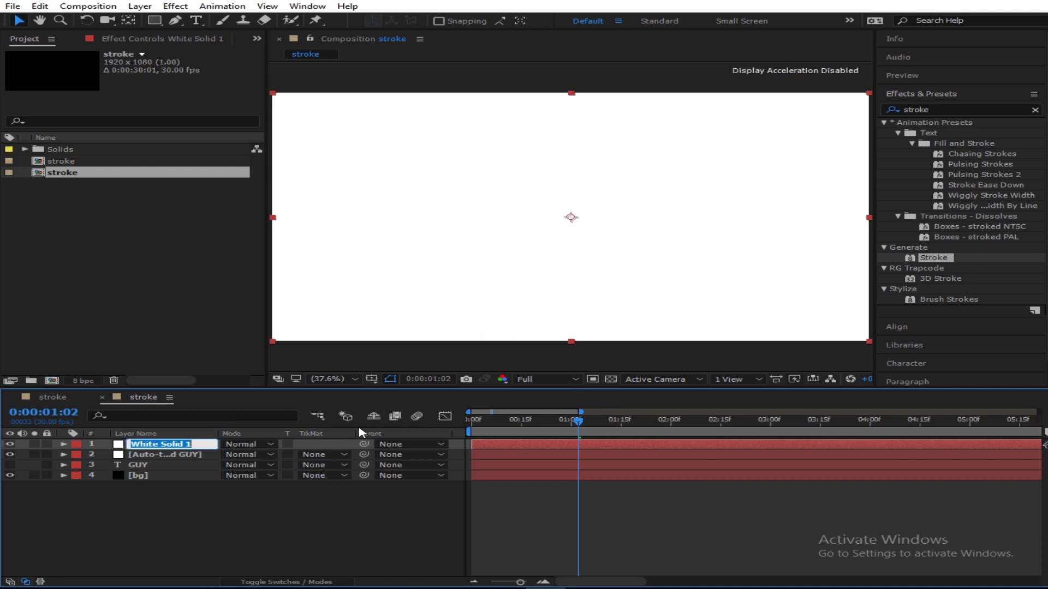
text(optical flares)
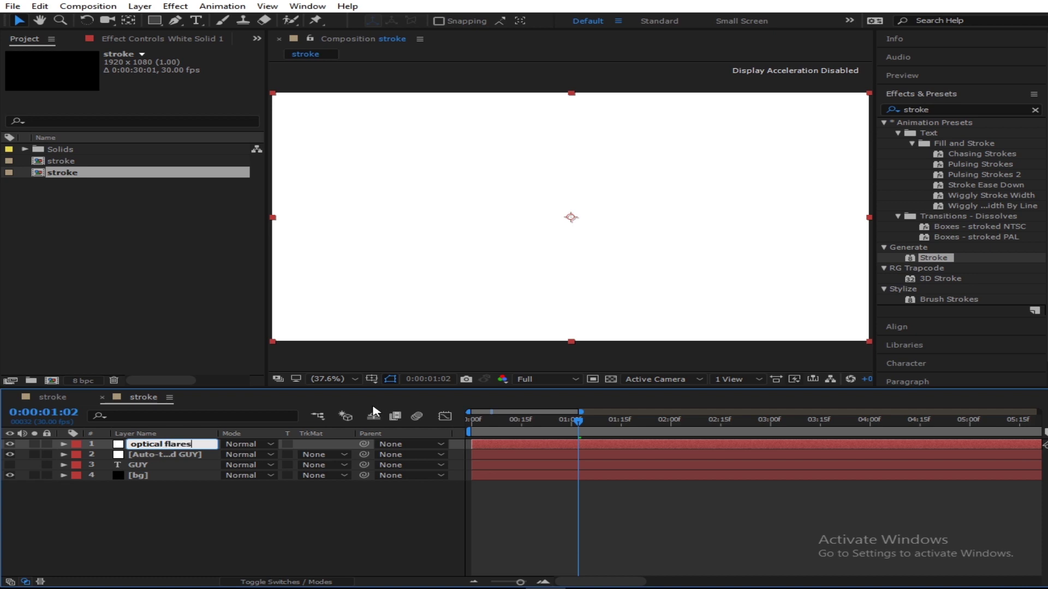
Step: Name the layer 'optical flares' and apply the Video Copilot Optical Flares effect to it
key(Return)
click(243, 540)
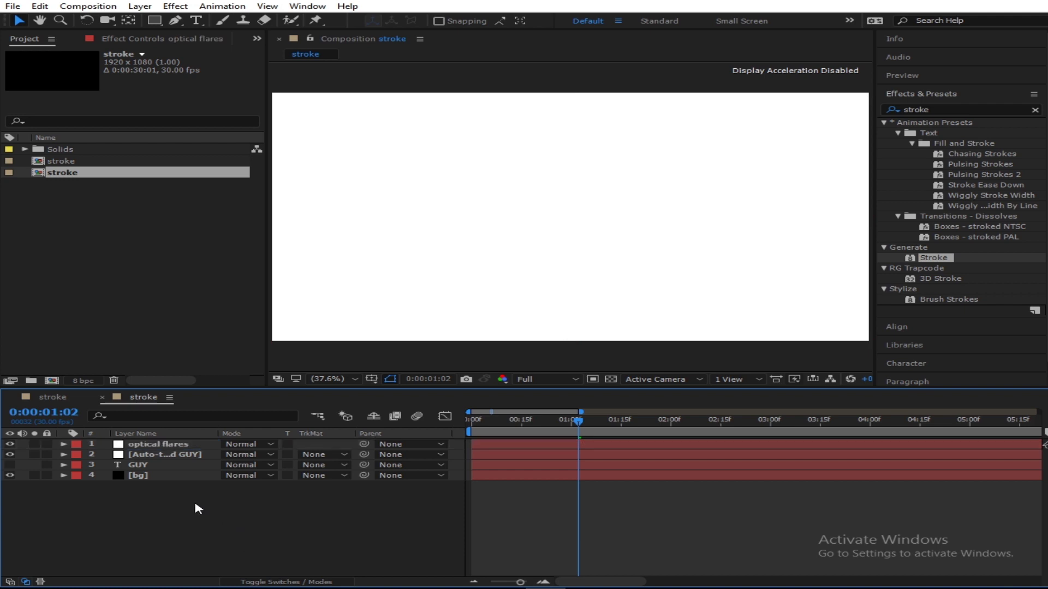
click(180, 445)
click(173, 6)
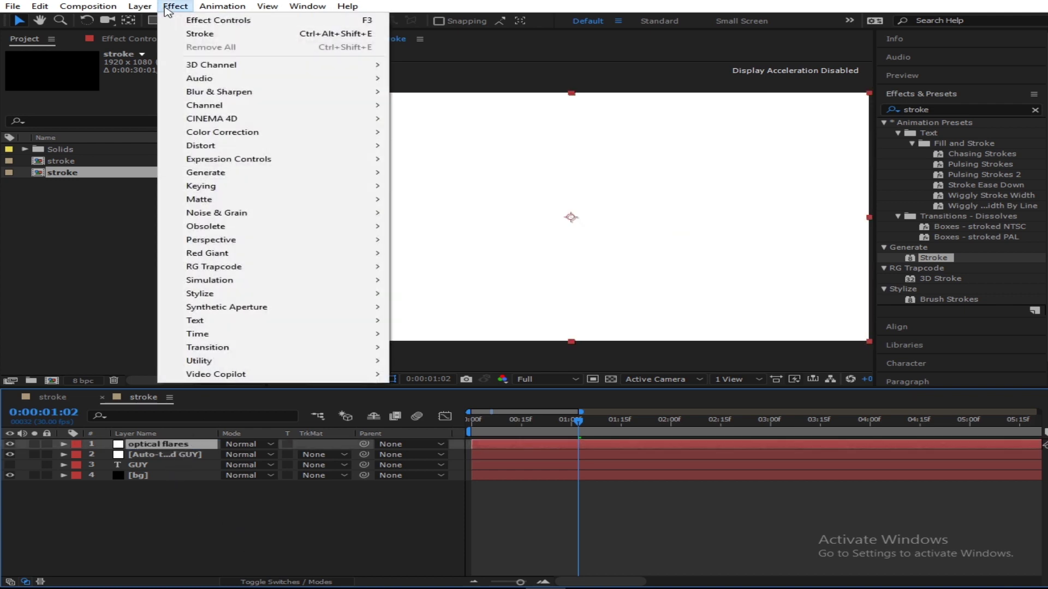
mouse_move(250, 380)
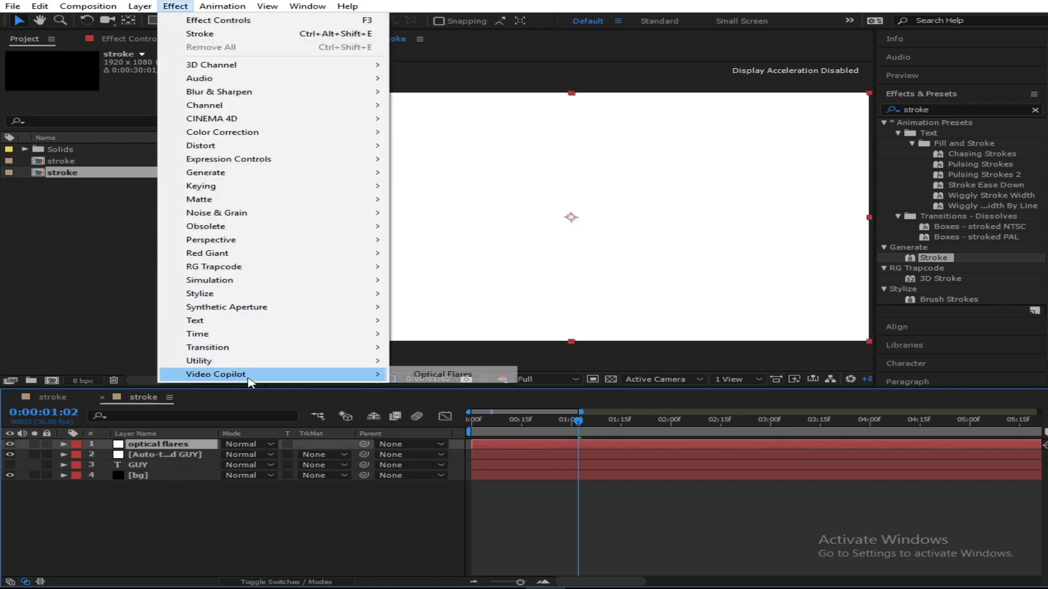
click(437, 375)
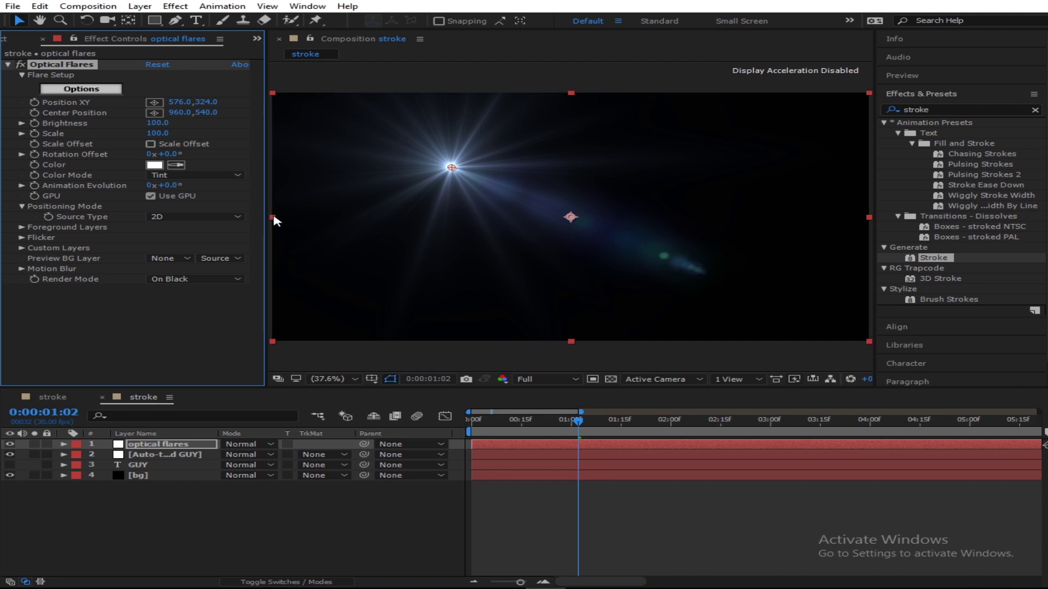
Step: Remove all default flare elements in Optical Flares Options and add only a Glow and a Streak
click(98, 90)
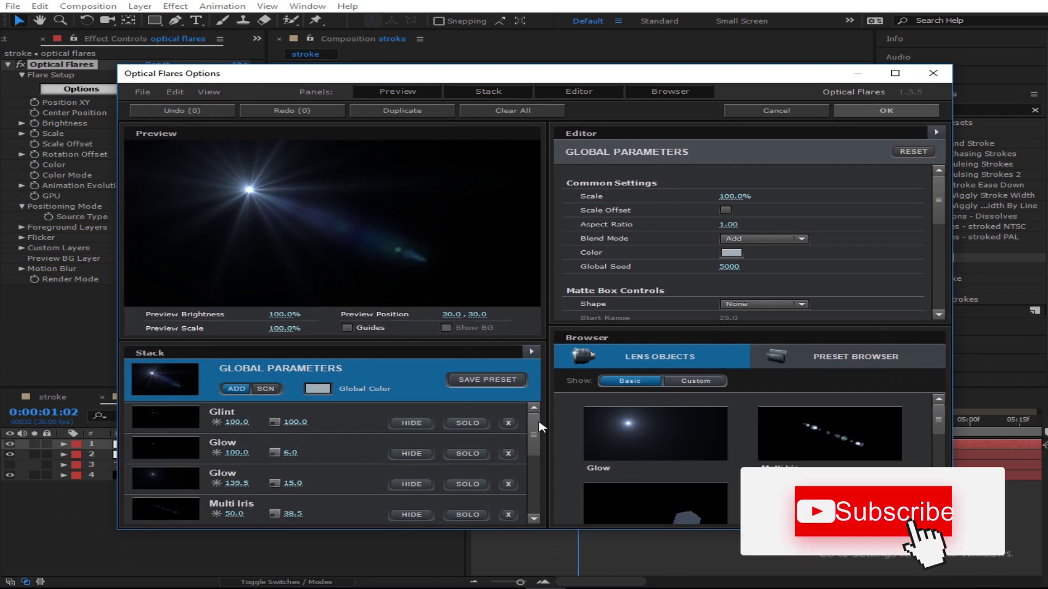
click(508, 423)
click(508, 423)
click(508, 423)
click(508, 423)
click(509, 423)
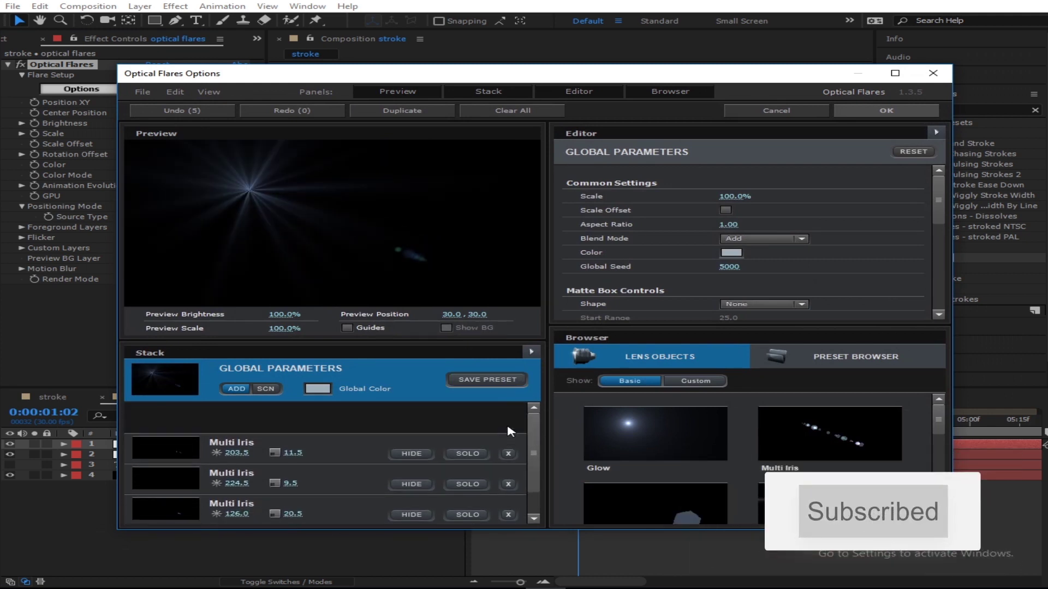
click(509, 429)
click(509, 429)
click(508, 429)
click(508, 429)
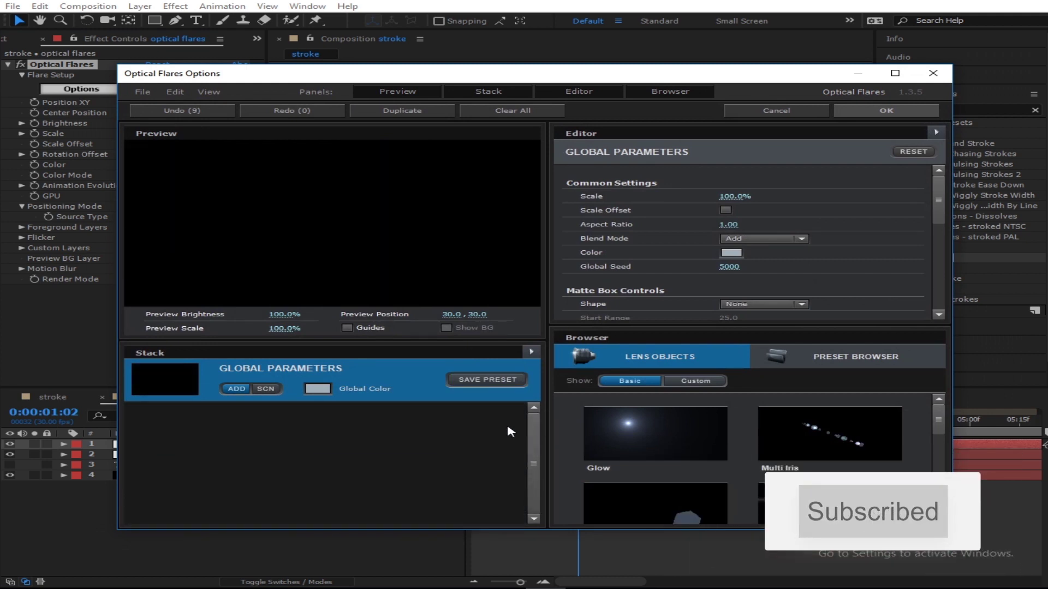
click(633, 429)
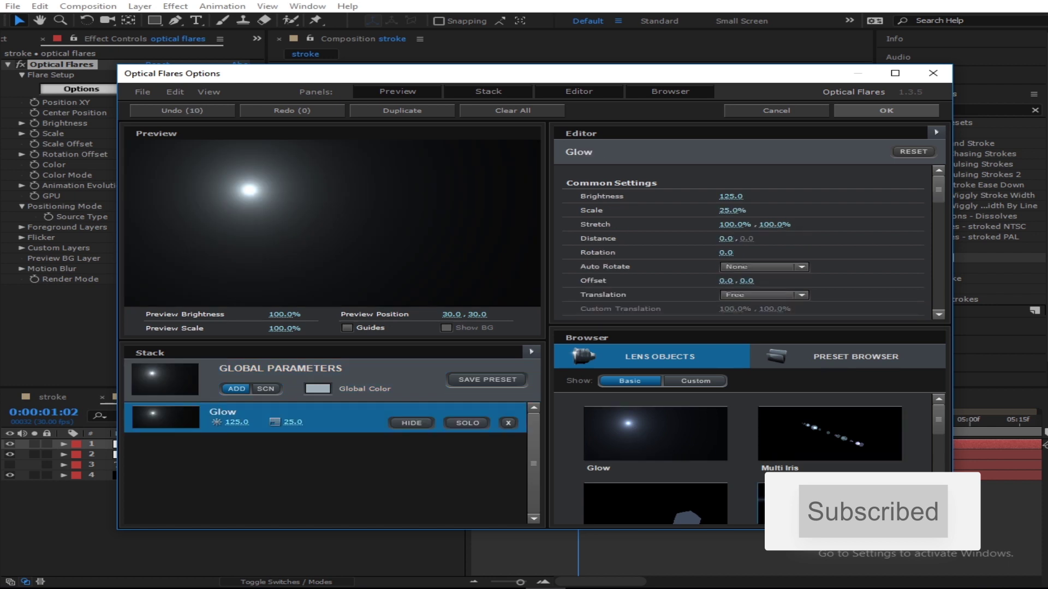
click(830, 502)
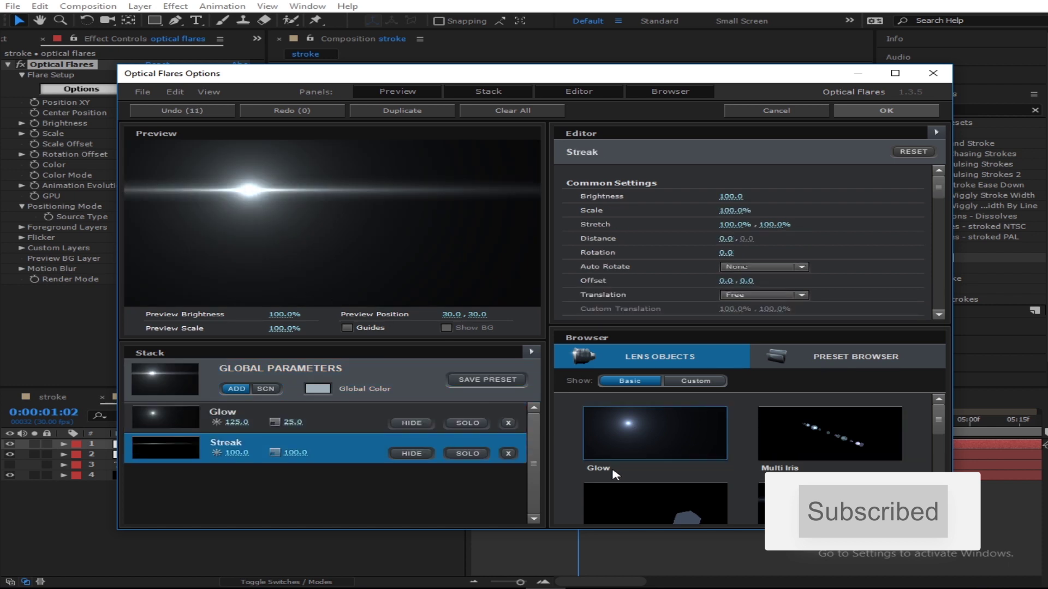
Step: Shrink the Streak scale to about 10.5 and reduce the Glow's scale and brightness
scroll(946, 433, down, 2)
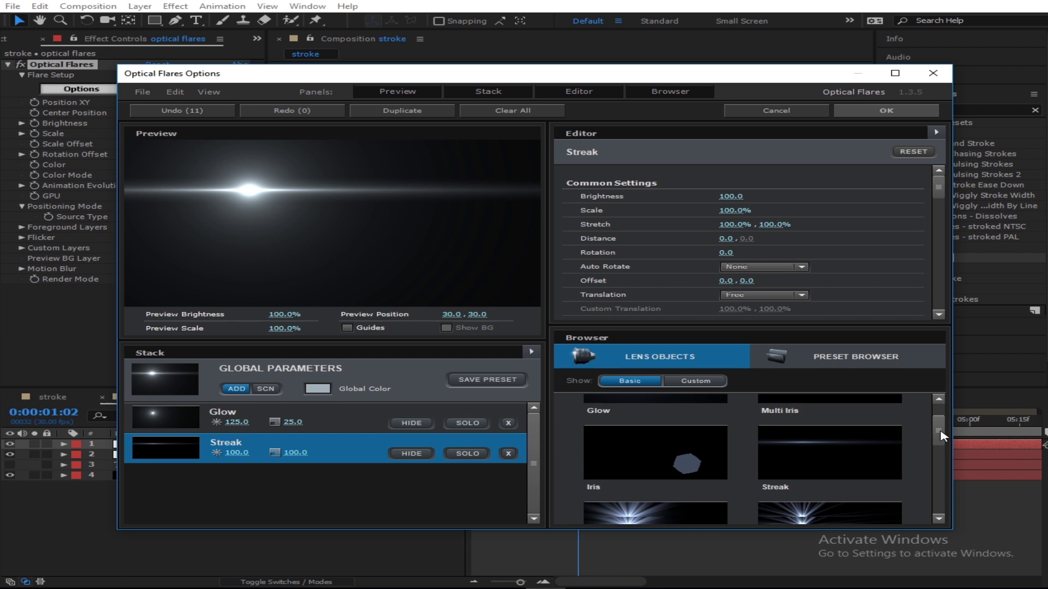
scroll(946, 434, up, 2)
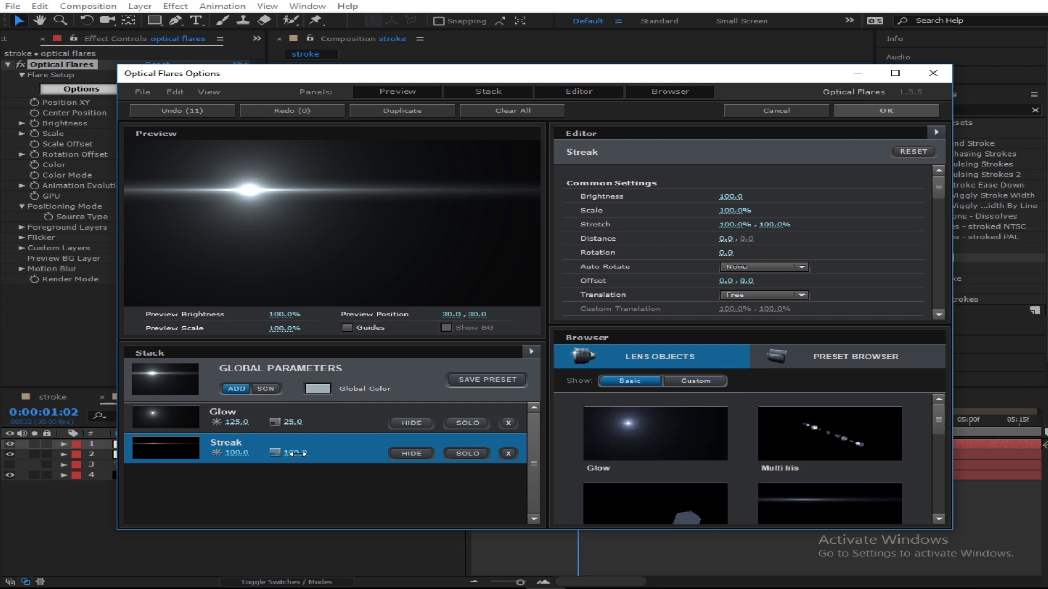
drag(295, 453, 202, 451)
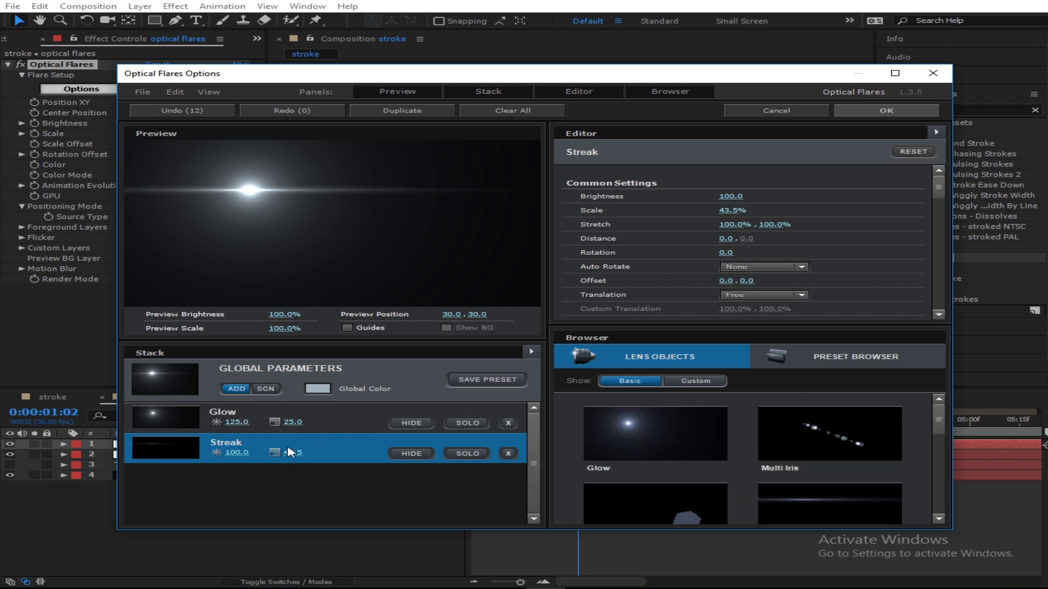
drag(294, 426, 263, 423)
mouse_move(295, 453)
mouse_down()
mouse_move(250, 448)
mouse_move(313, 451)
mouse_move(298, 452)
mouse_up()
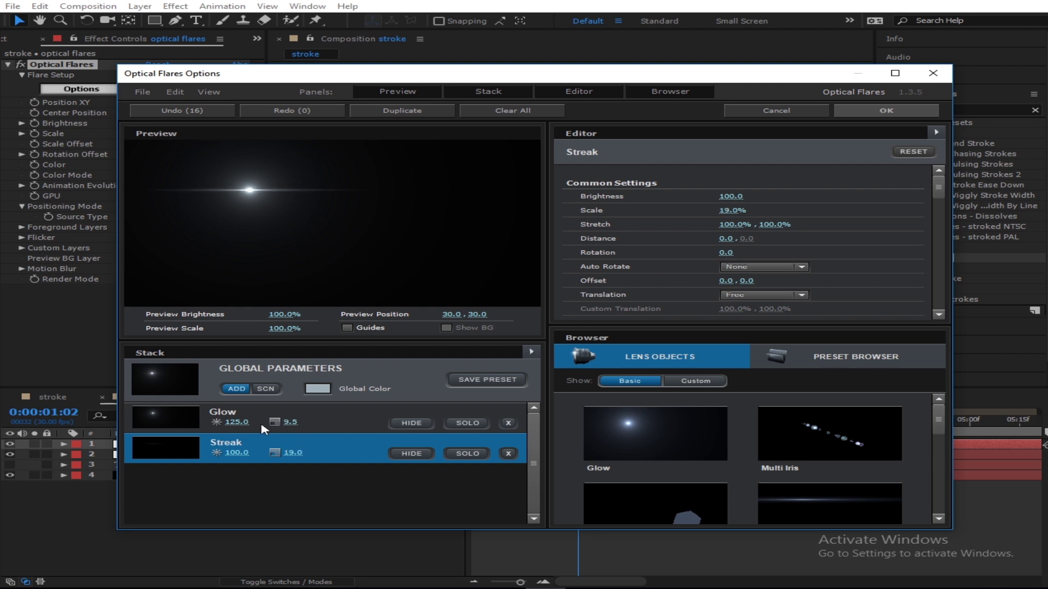
drag(234, 423, 206, 426)
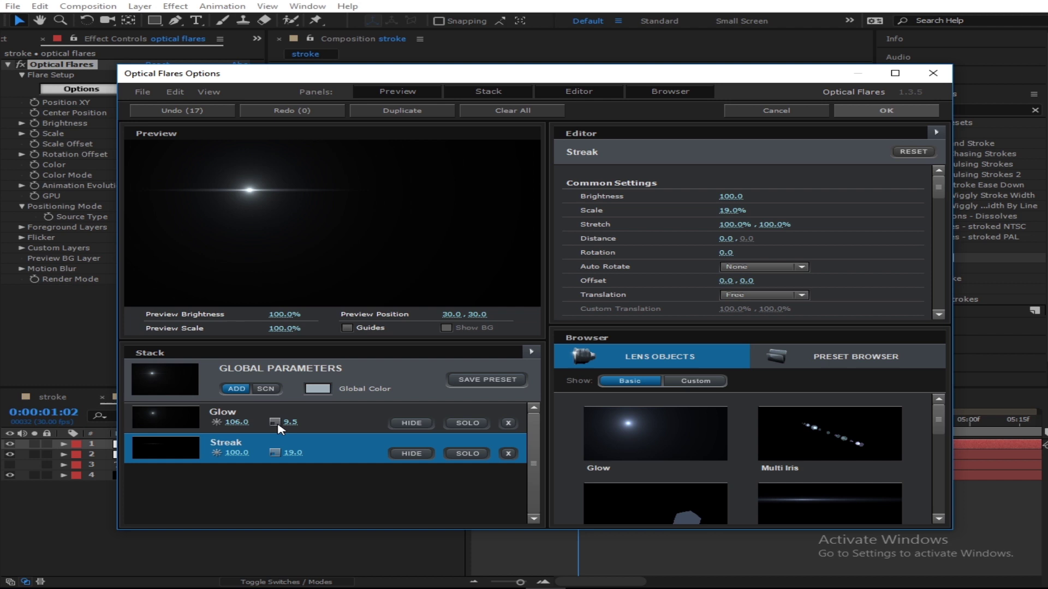
mouse_move(284, 422)
mouse_down()
mouse_move(297, 453)
mouse_move(277, 452)
mouse_up()
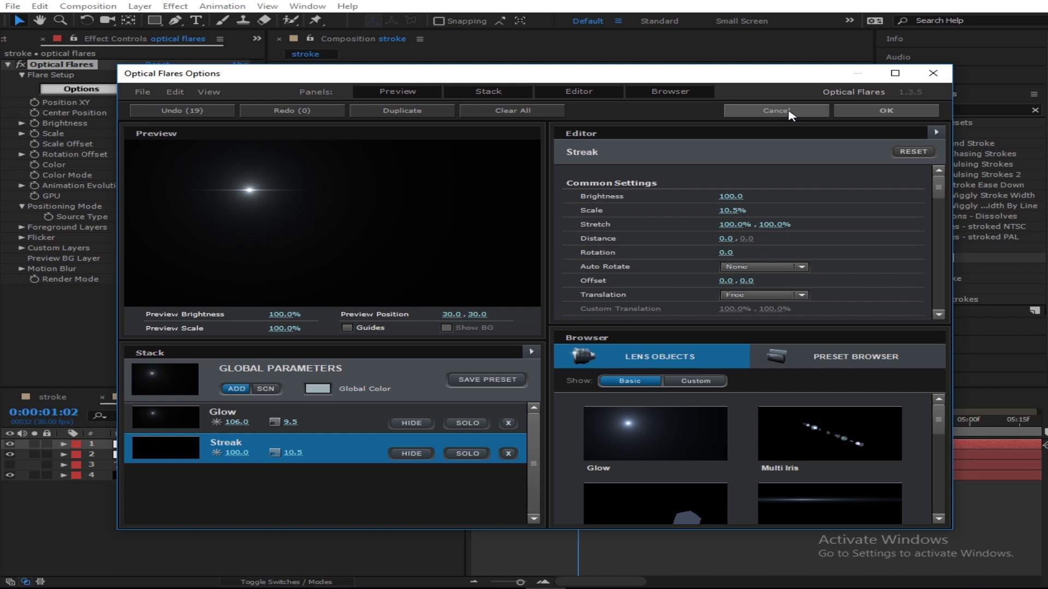
Step: Set the global flare colour to pure red FF0000 and lower Glow brightness to 77.5
click(317, 388)
click(401, 334)
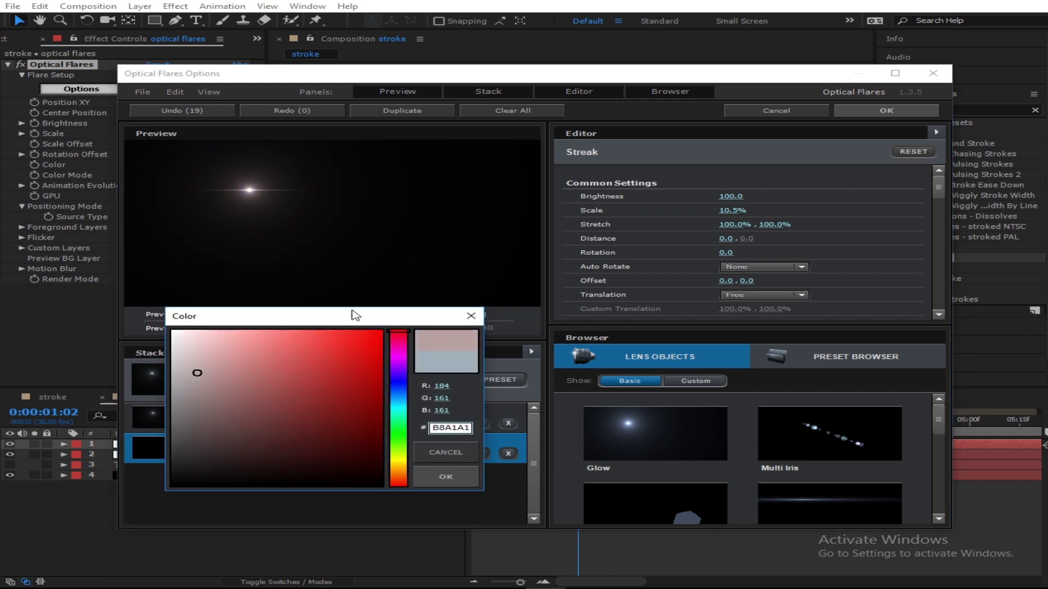
drag(368, 346, 383, 330)
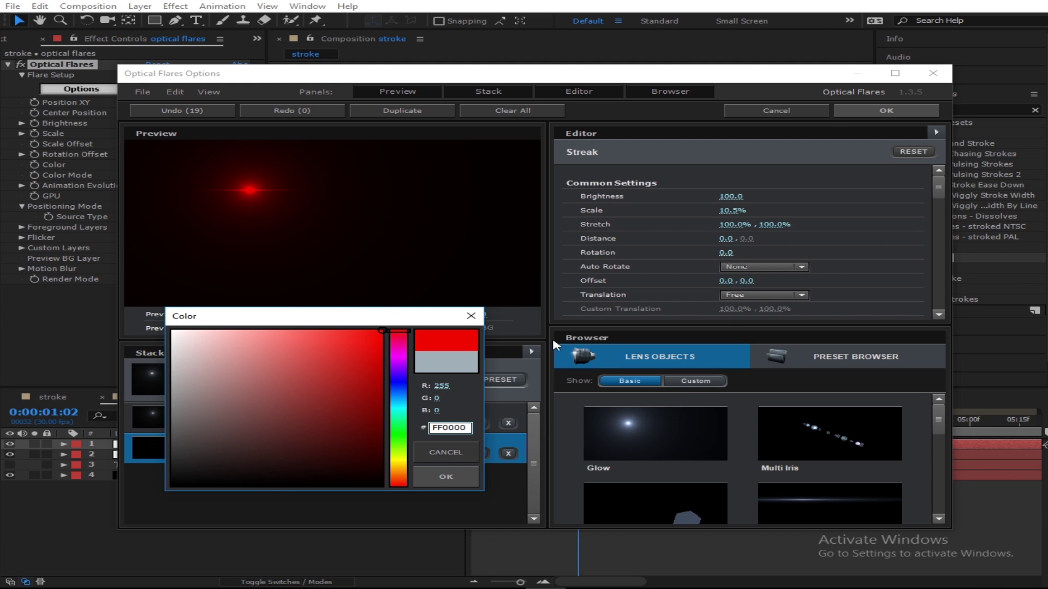
click(445, 477)
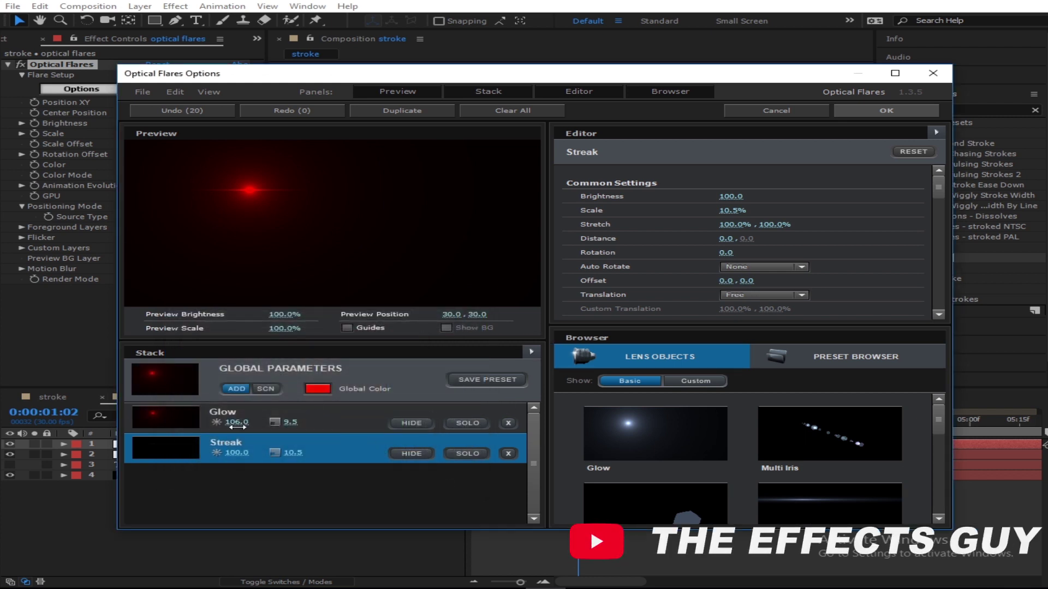
drag(237, 427, 191, 425)
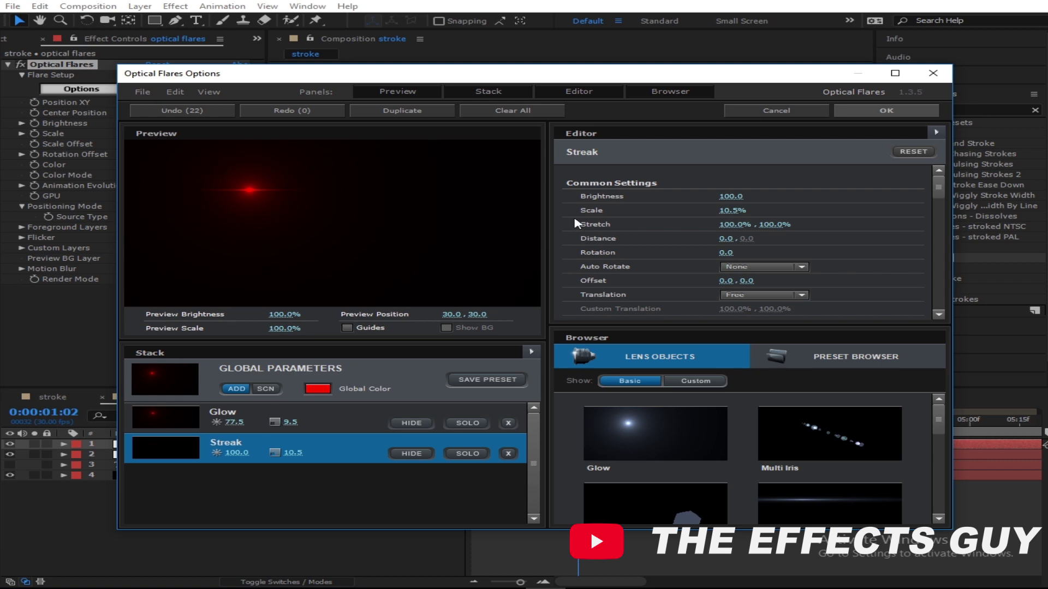
Step: Apply the red flare settings and set the flare's Render Mode to On Transparent
click(885, 110)
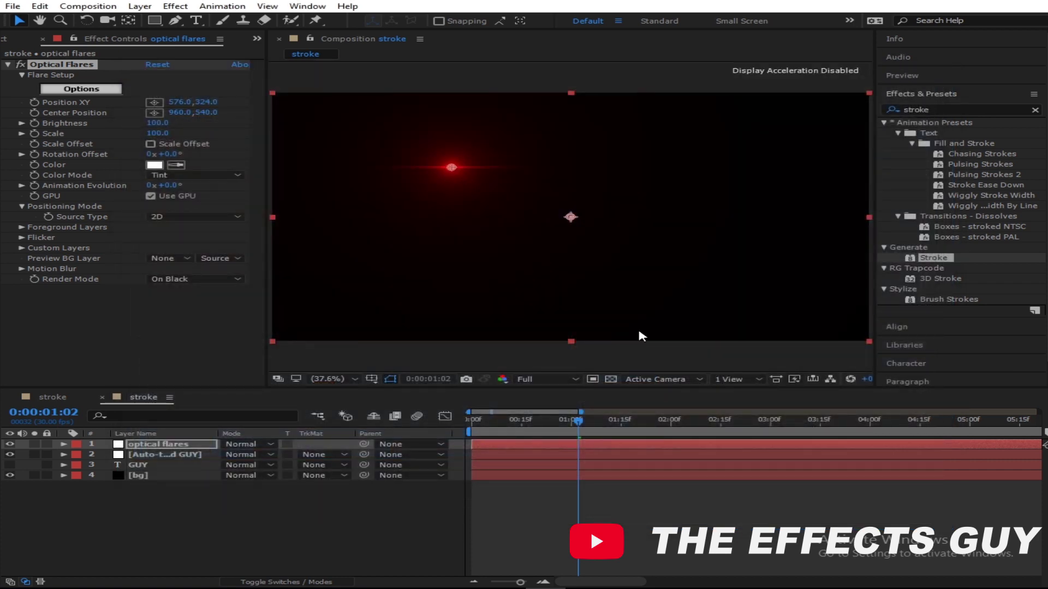
click(338, 519)
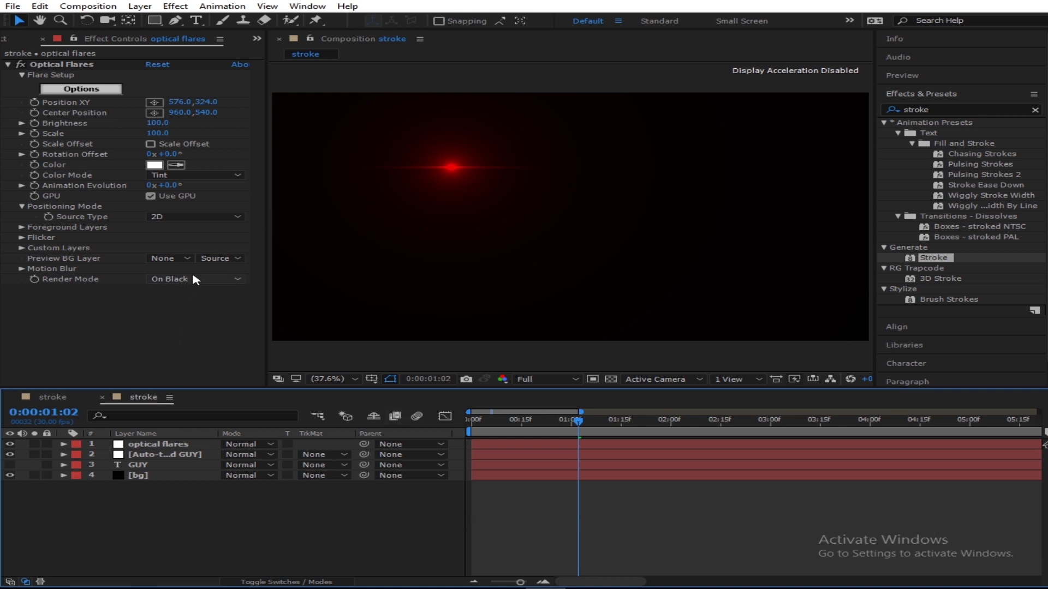
click(217, 283)
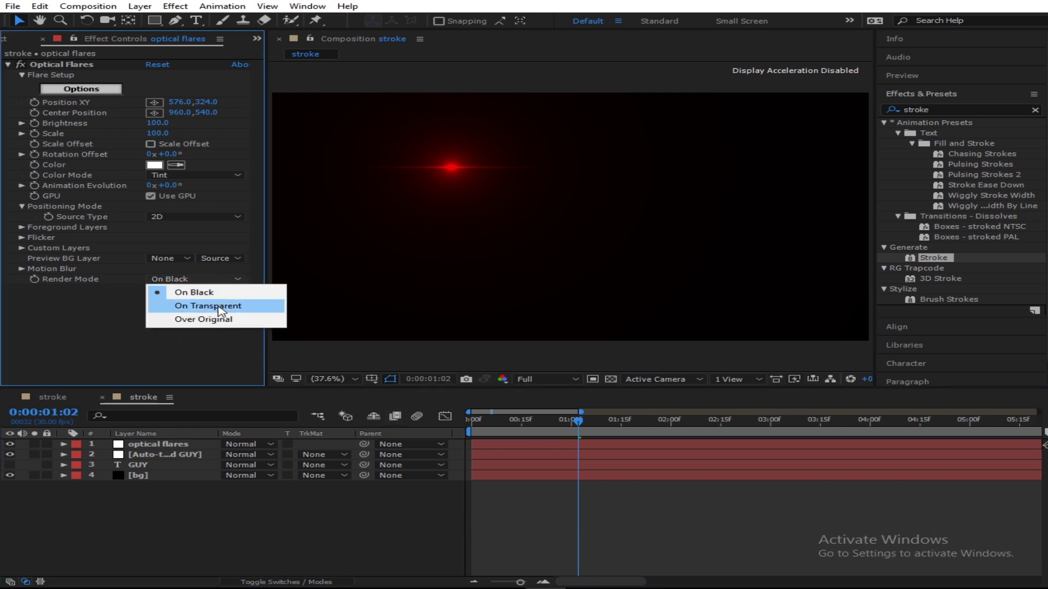
click(242, 307)
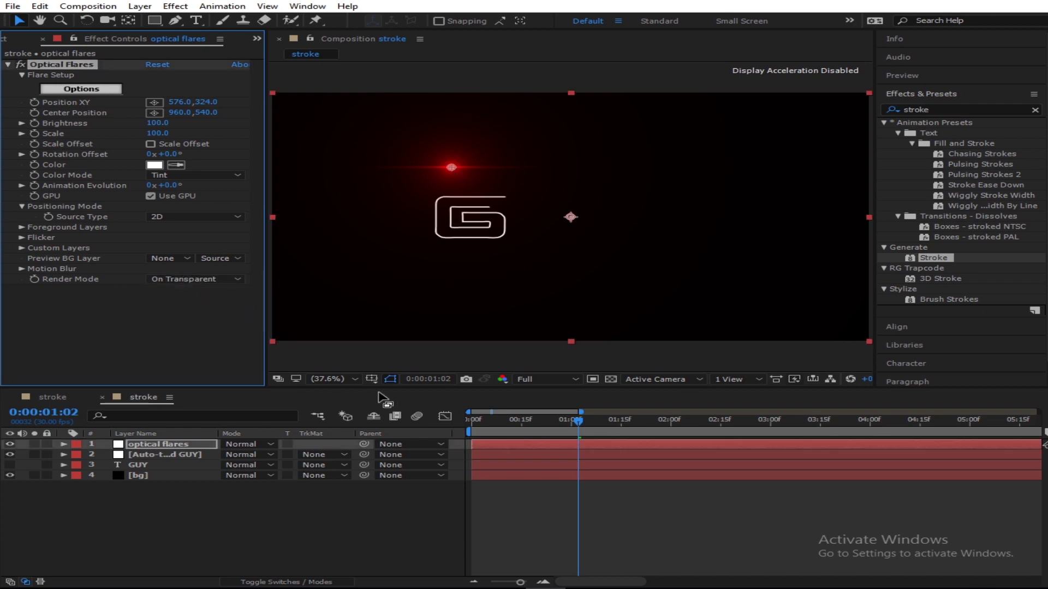
click(352, 513)
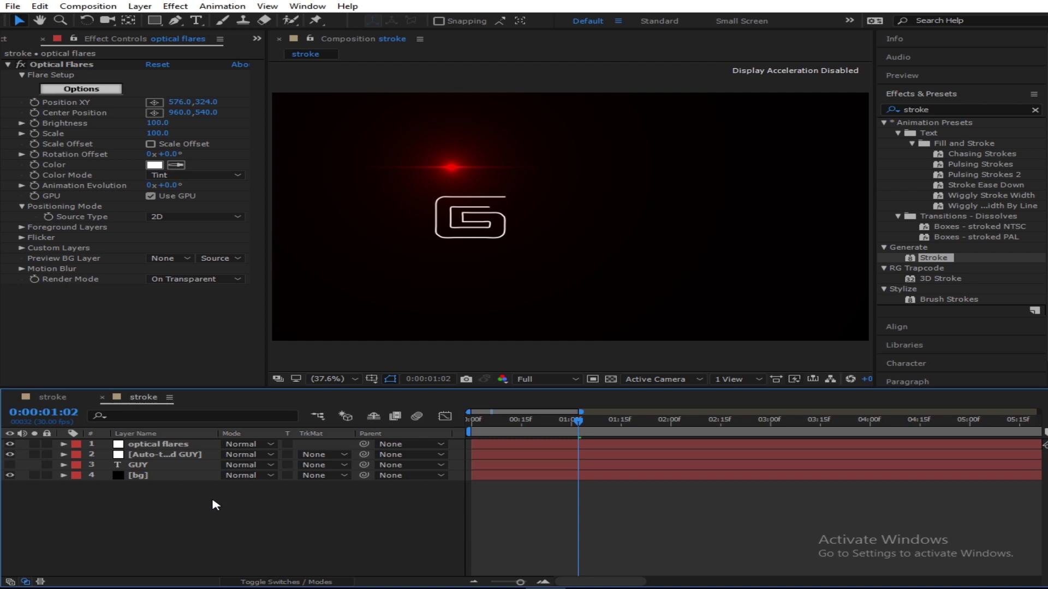
Step: Add a Null 1 layer, place it at the G's upper-right corner, and rewind to a partly drawn G
right_click(174, 498)
mouse_move(351, 364)
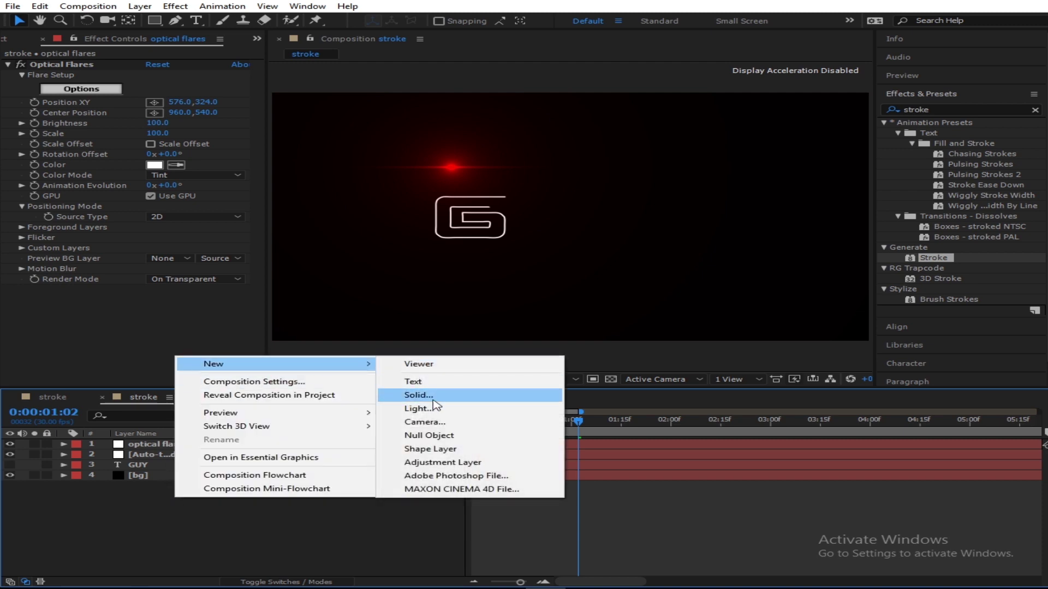
click(463, 437)
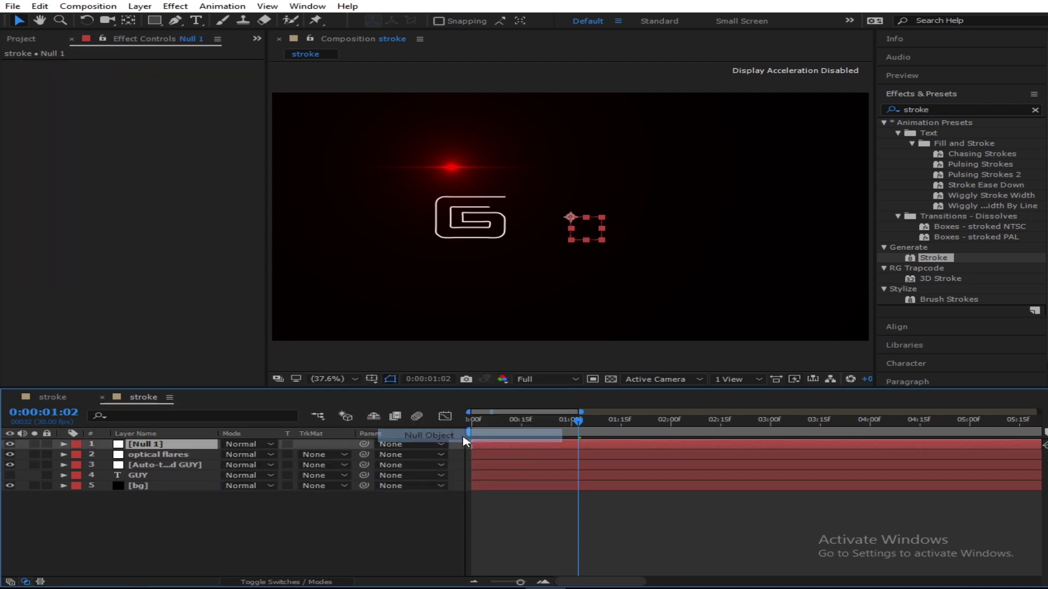
drag(578, 220, 508, 199)
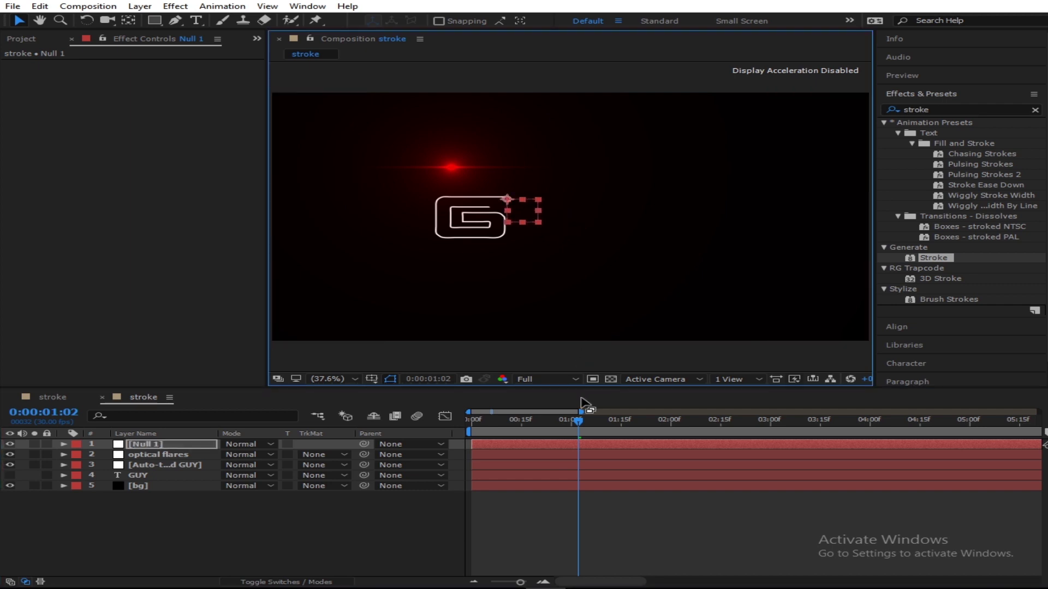
click(578, 421)
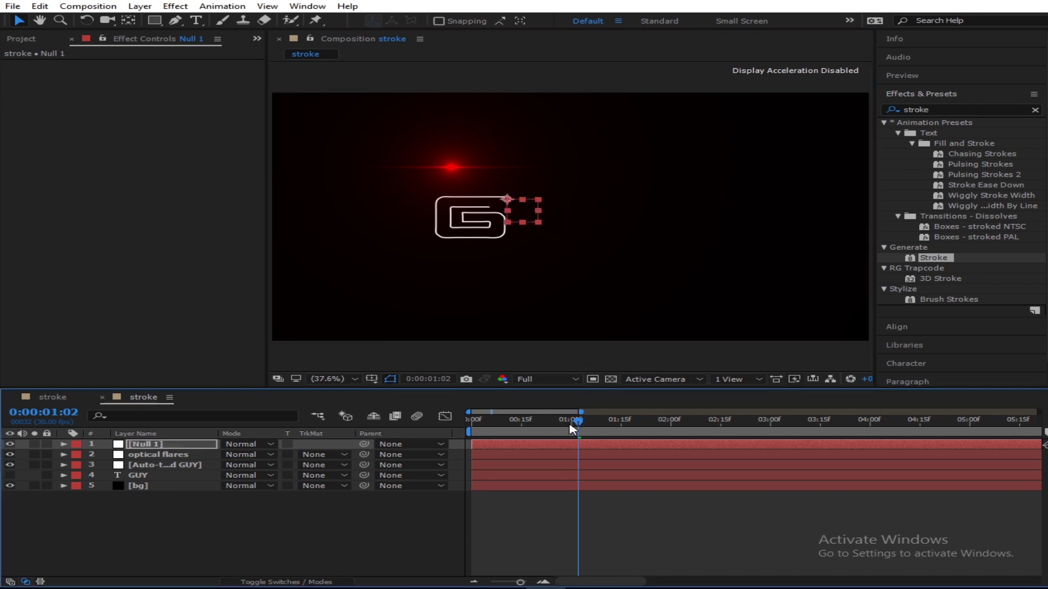
drag(575, 422, 470, 423)
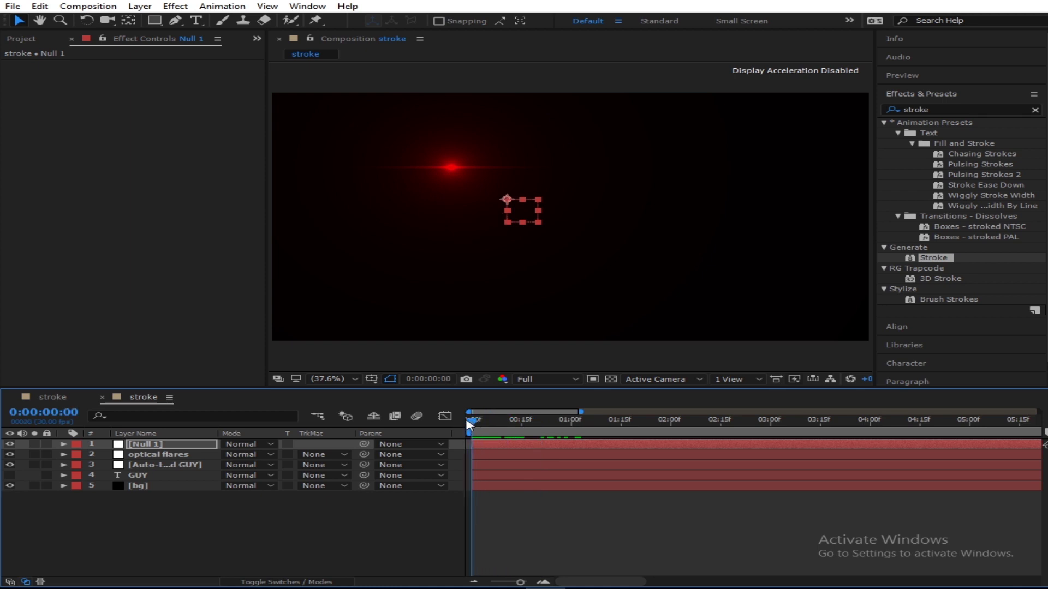
click(413, 529)
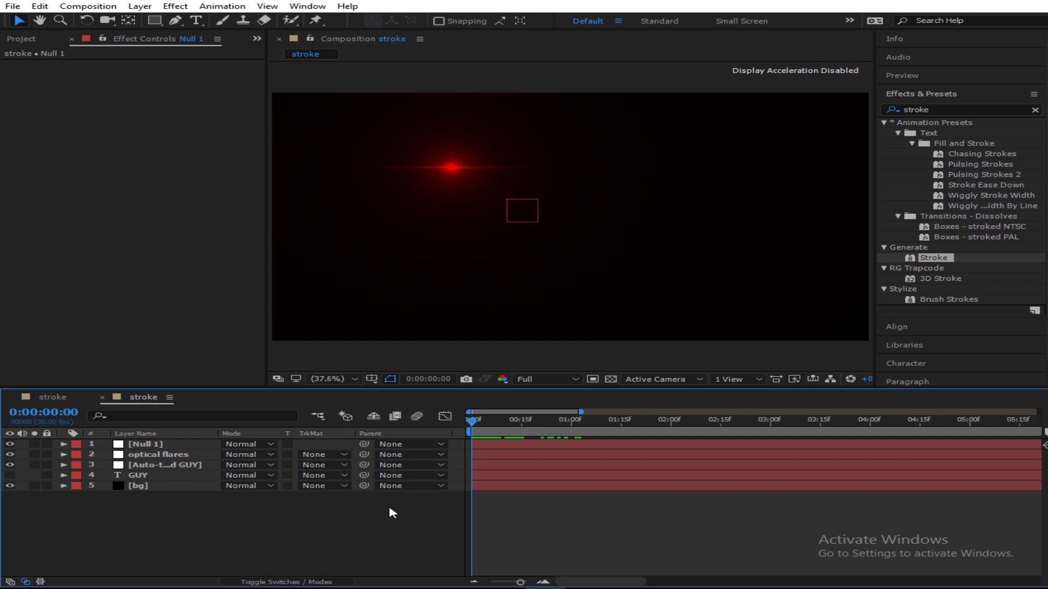
Step: Reveal Auto-traced GUY's masks and copy Mask 1's path, the G outline
click(189, 443)
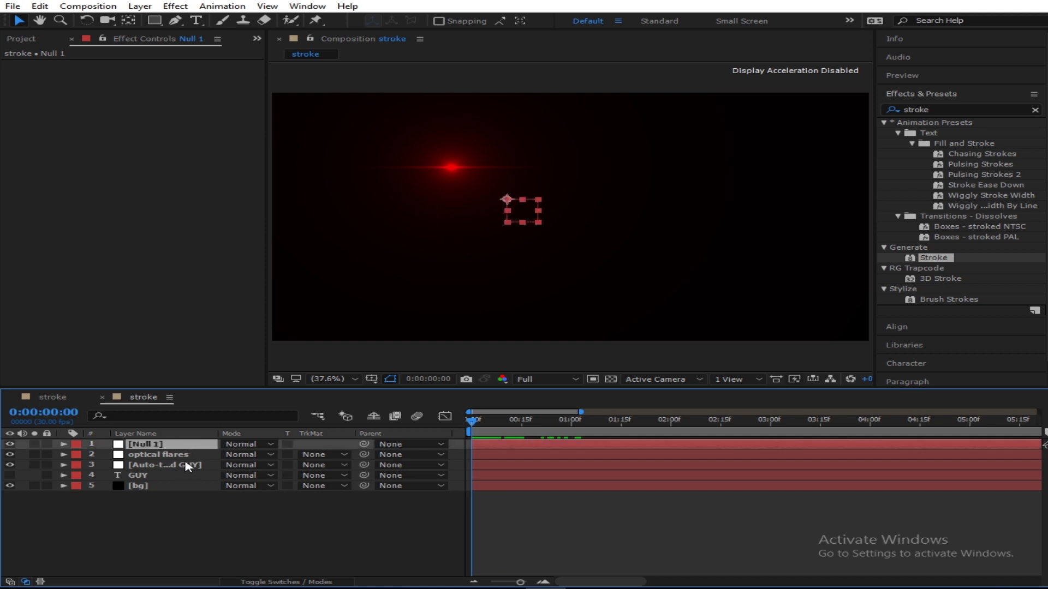
click(191, 457)
click(191, 465)
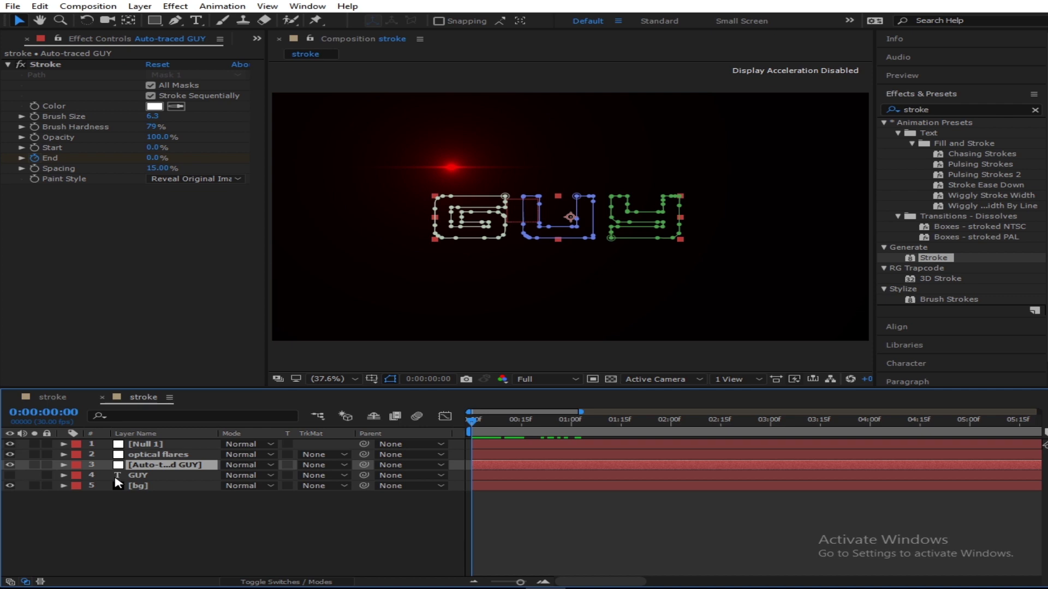
key(m)
click(140, 477)
click(136, 498)
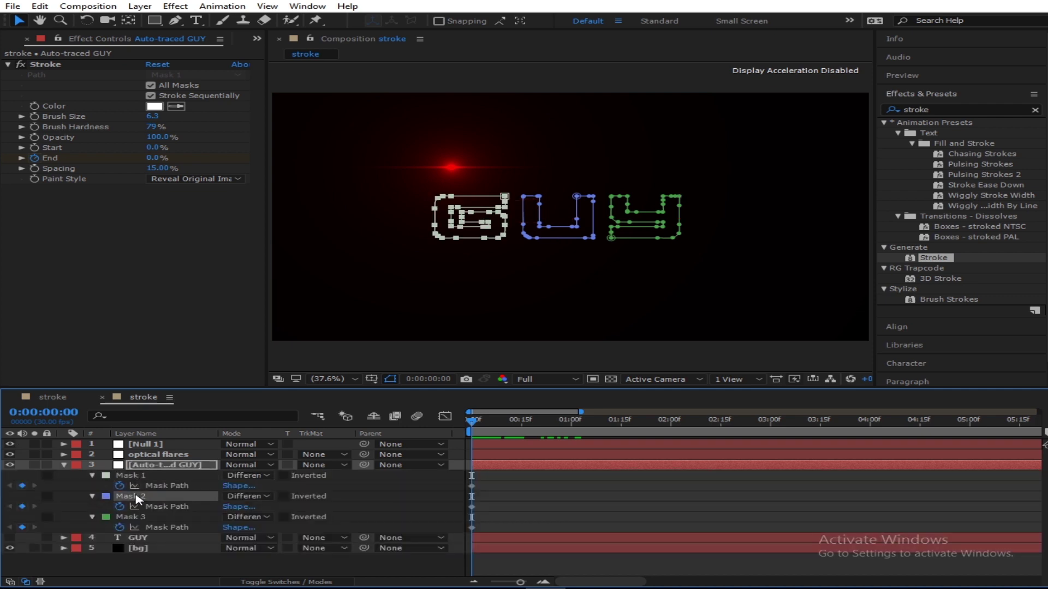
click(140, 478)
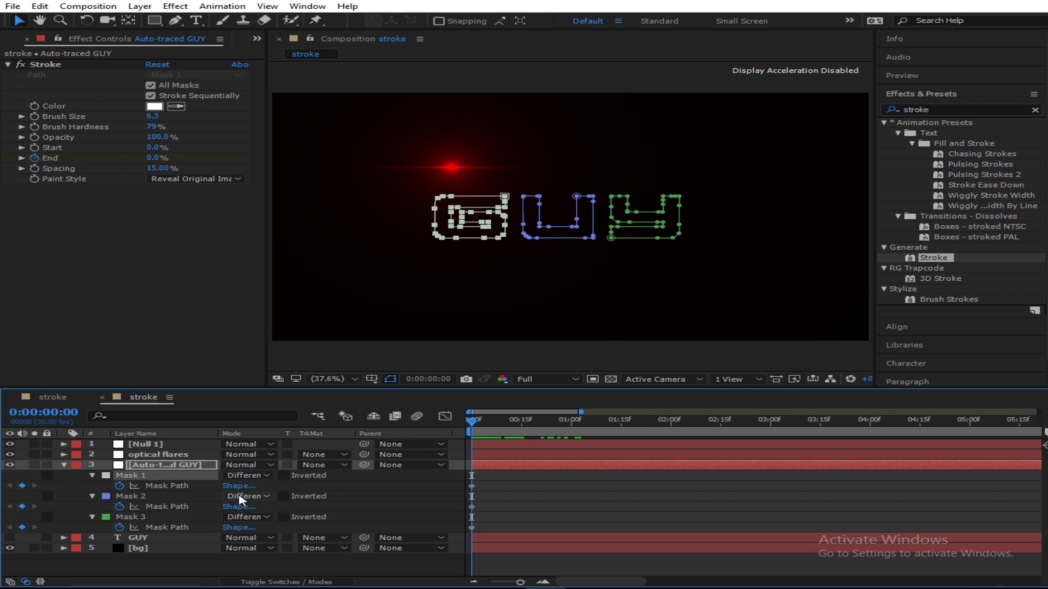
click(186, 491)
Step: Paste the G mask path into Null 1's Position as keyframes
click(167, 444)
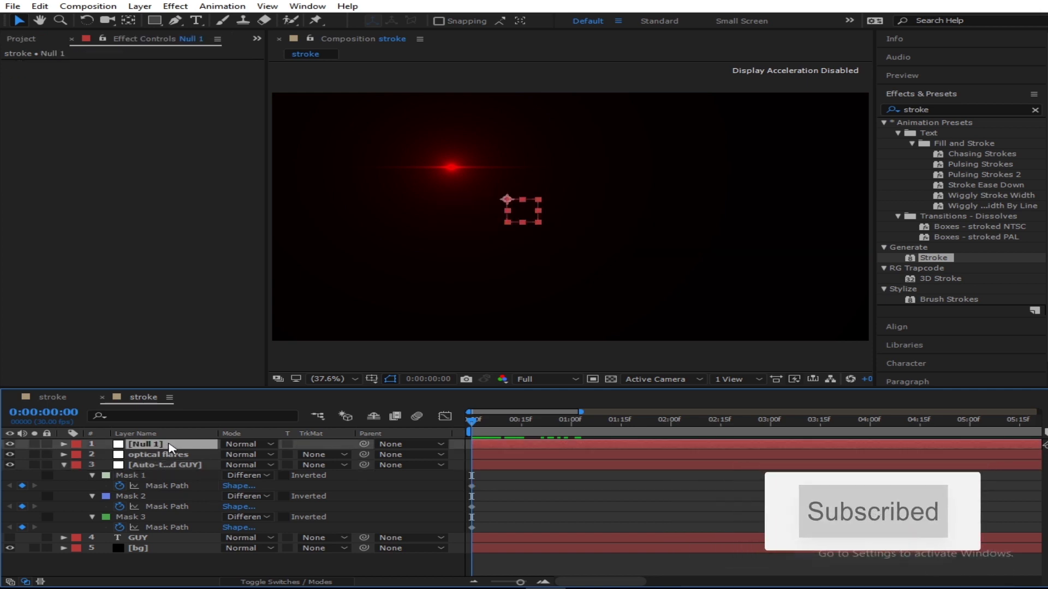
key(p)
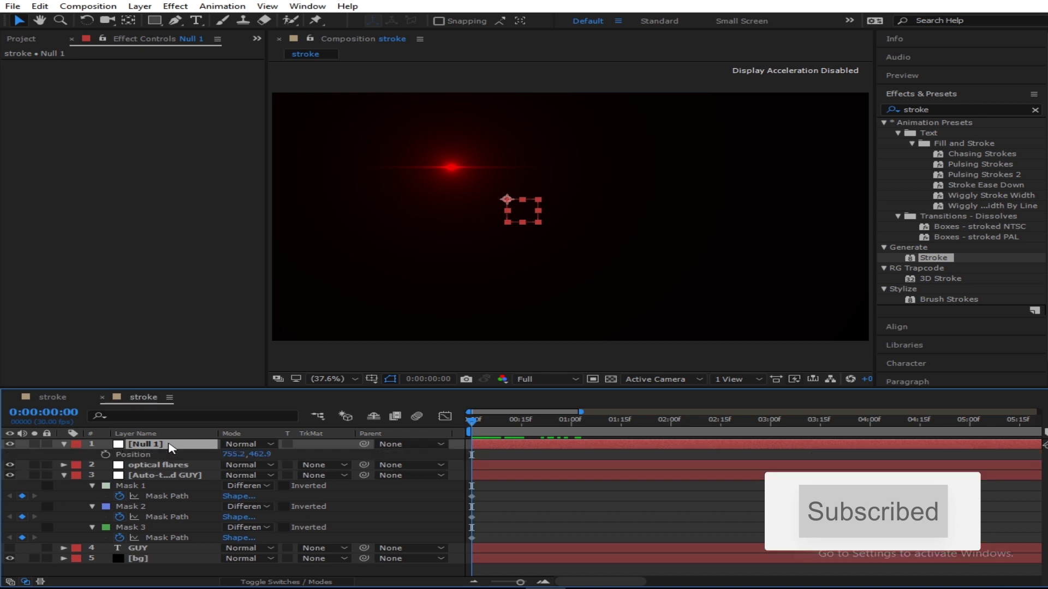
click(138, 455)
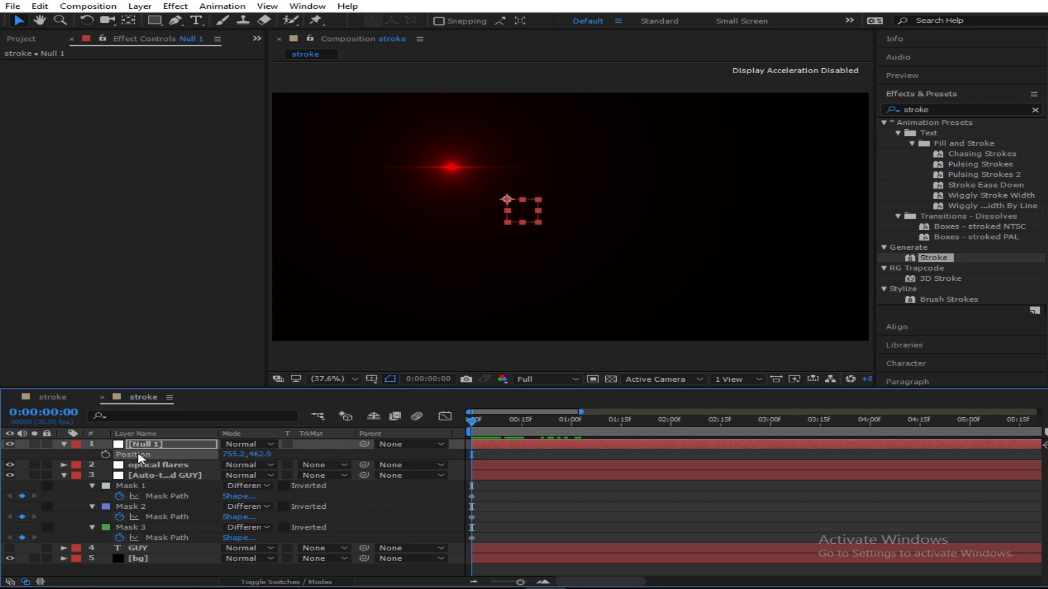
key(ctrl+v)
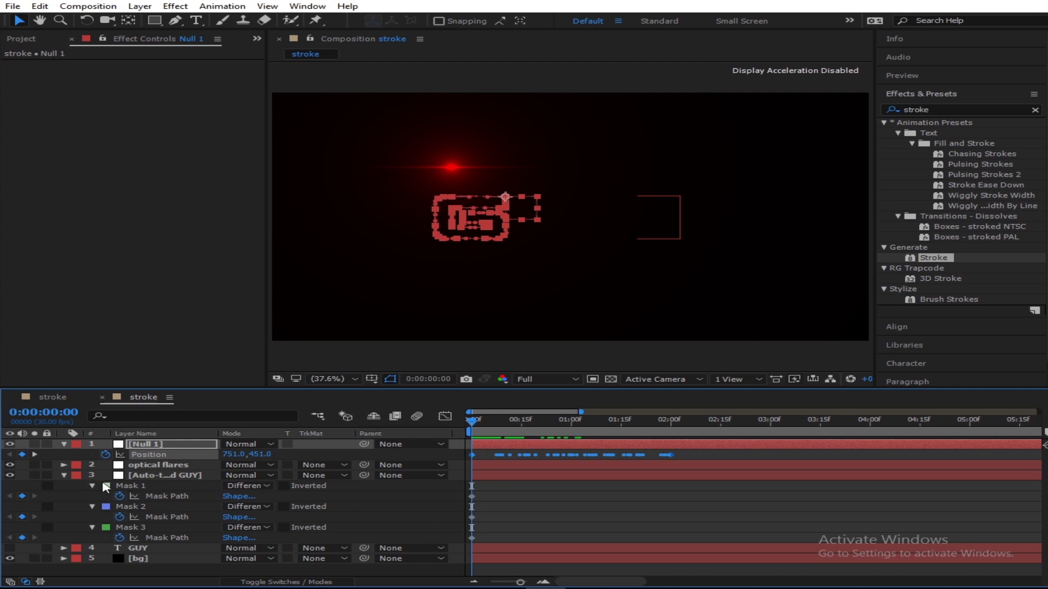
Step: Collapse the layer properties and preview the stroke drawing on
click(64, 476)
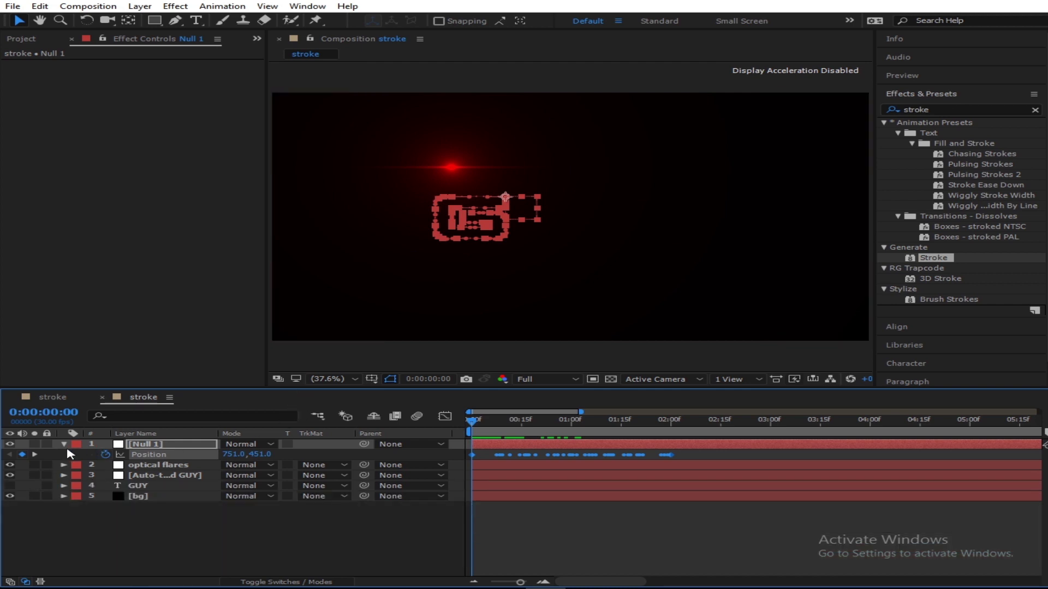
click(65, 444)
click(240, 508)
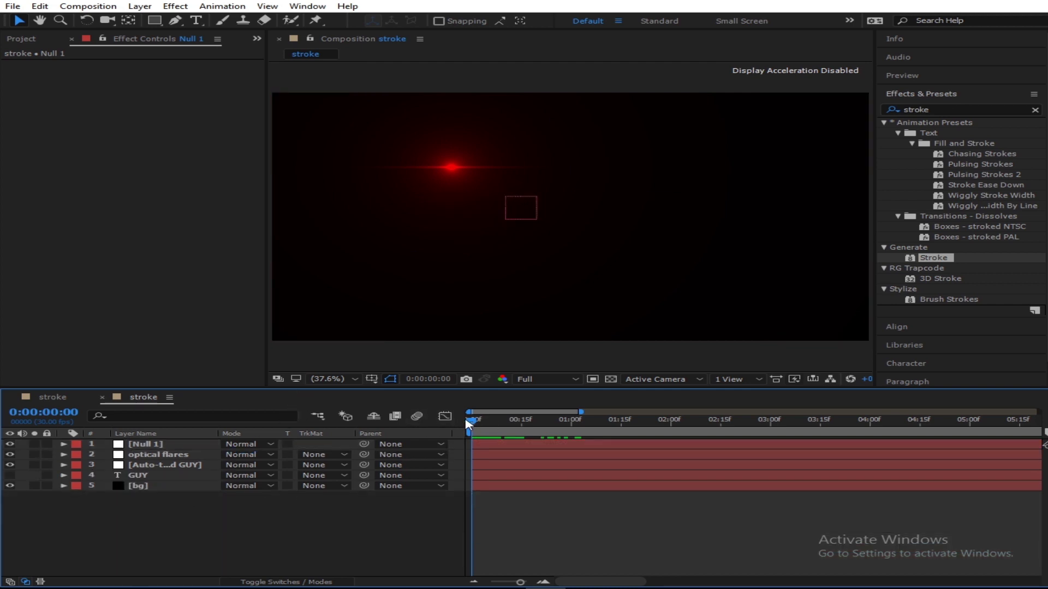
key(space)
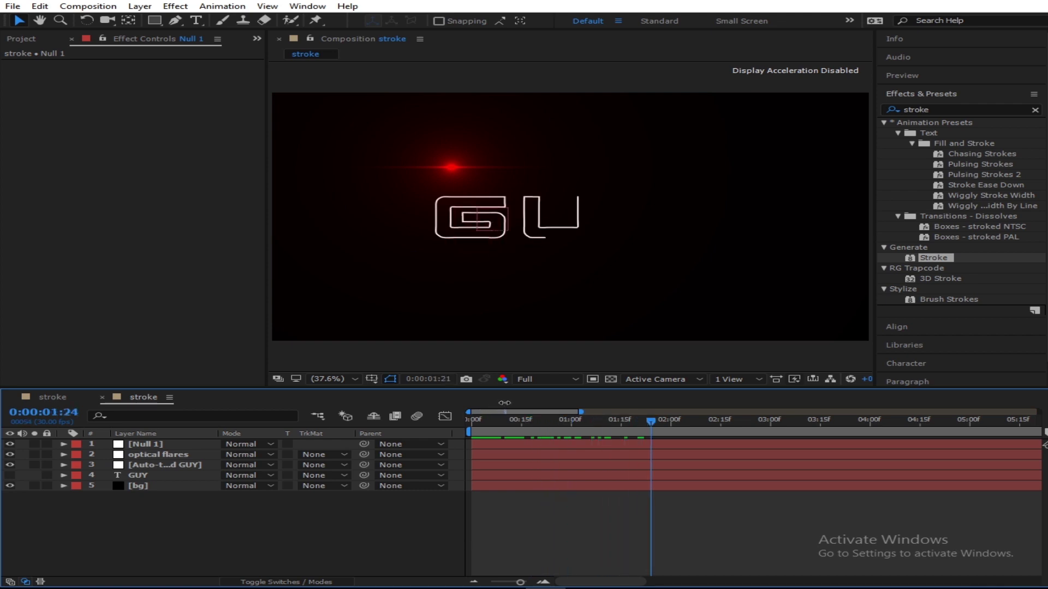
drag(505, 402, 472, 399)
key(space)
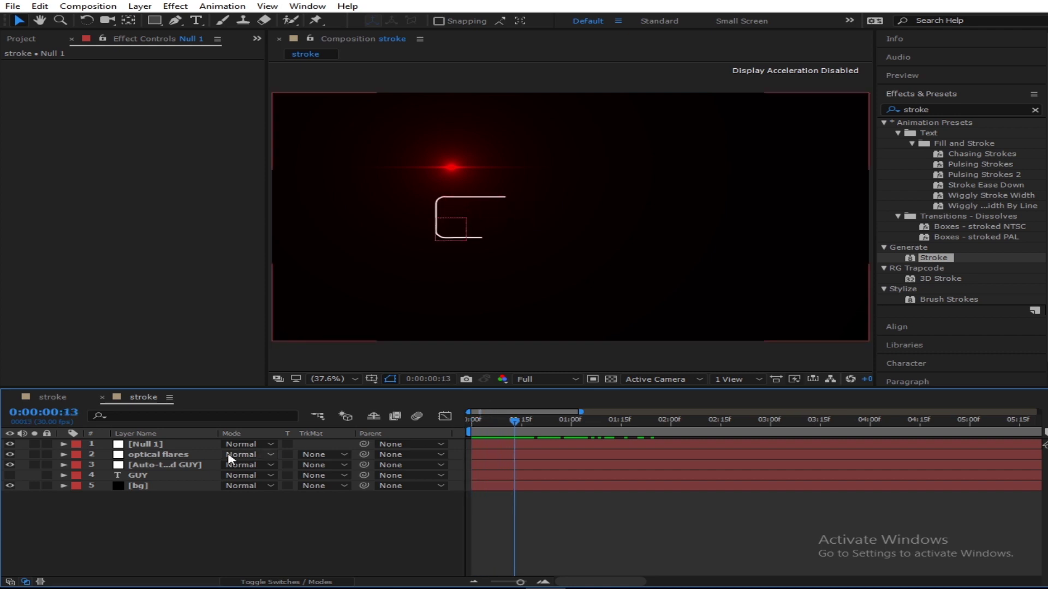
Step: Move Null 1's last Position keyframe from 2:00 back to 1:05
click(162, 445)
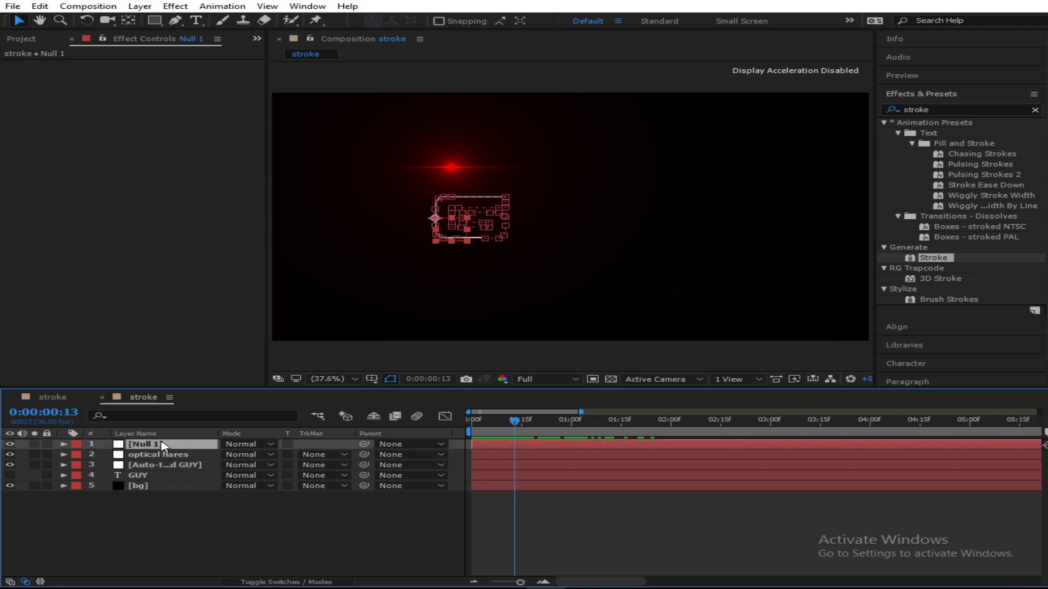
key(p)
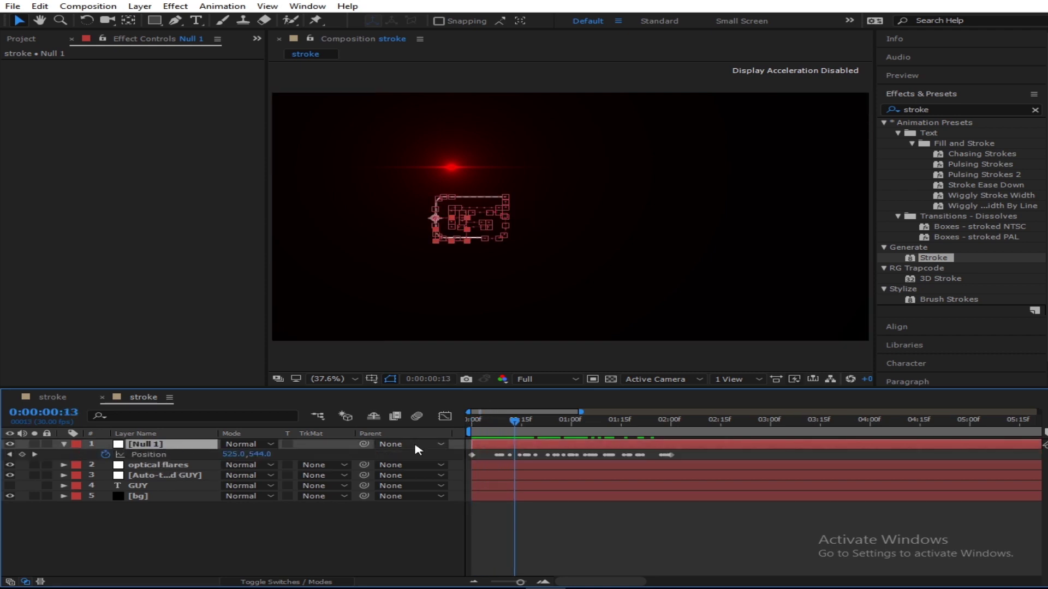
click(412, 505)
click(672, 455)
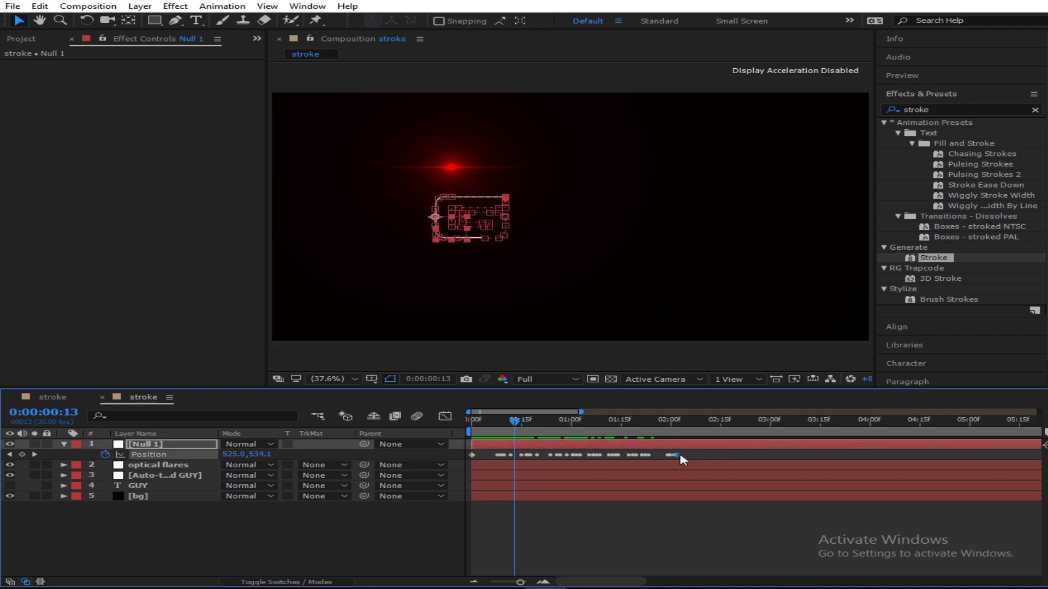
drag(675, 457, 593, 458)
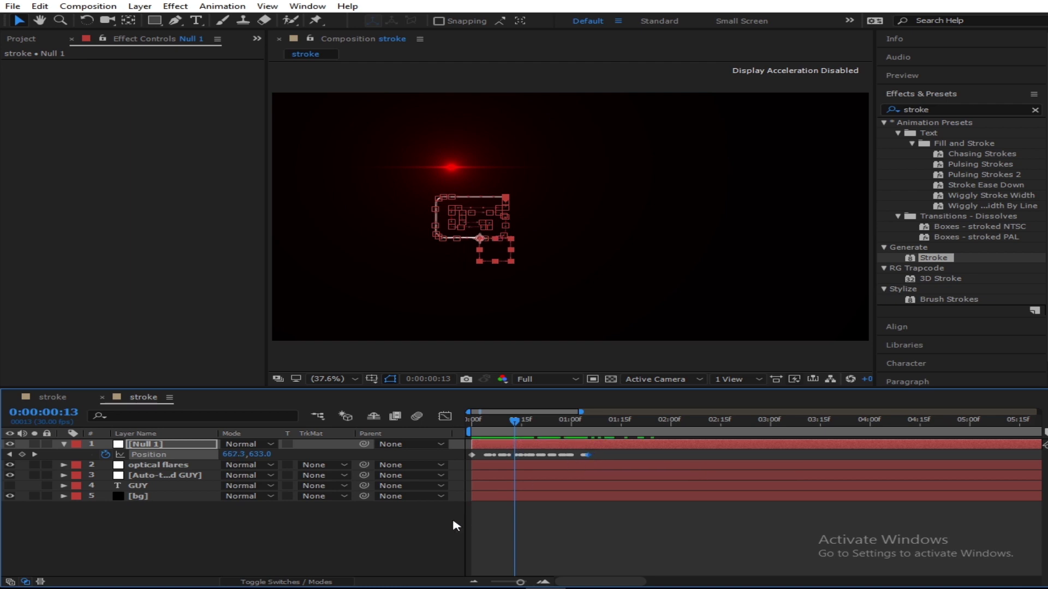
click(388, 526)
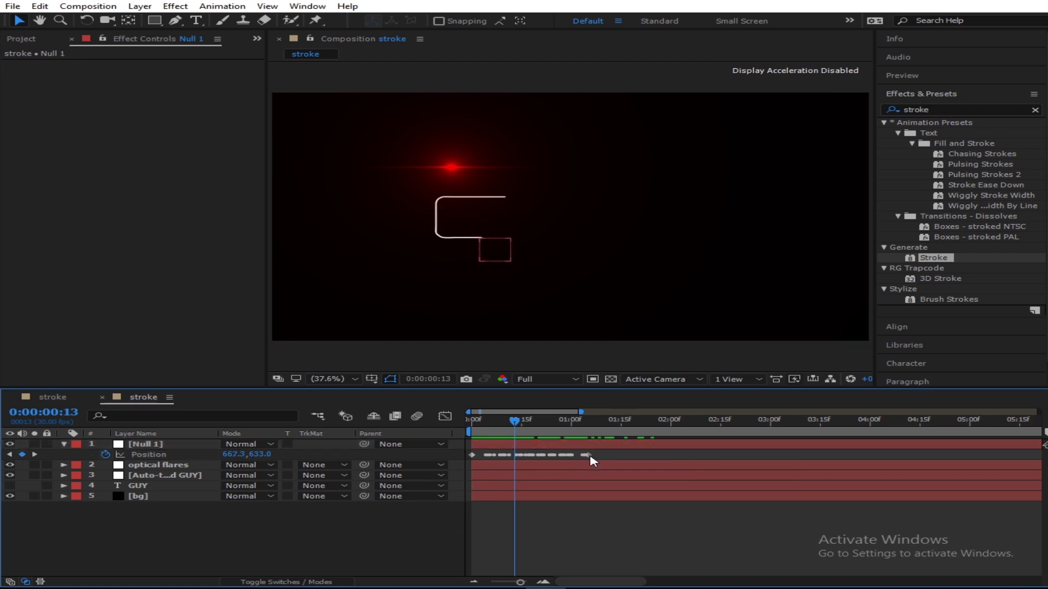
drag(589, 456, 586, 460)
click(431, 520)
Step: Preview the retimed null against the stroke, then return near the start
mouse_move(513, 425)
mouse_down()
mouse_move(499, 425)
mouse_move(553, 420)
mouse_up()
key(space)
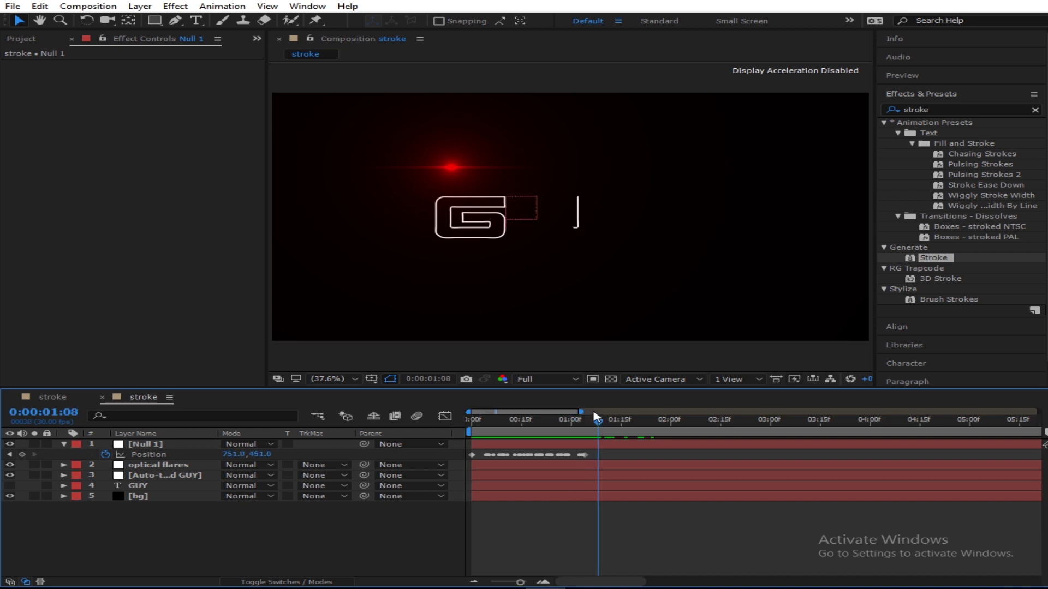
key(space)
mouse_move(529, 418)
mouse_down()
mouse_move(472, 420)
mouse_move(549, 420)
mouse_move(471, 421)
mouse_up()
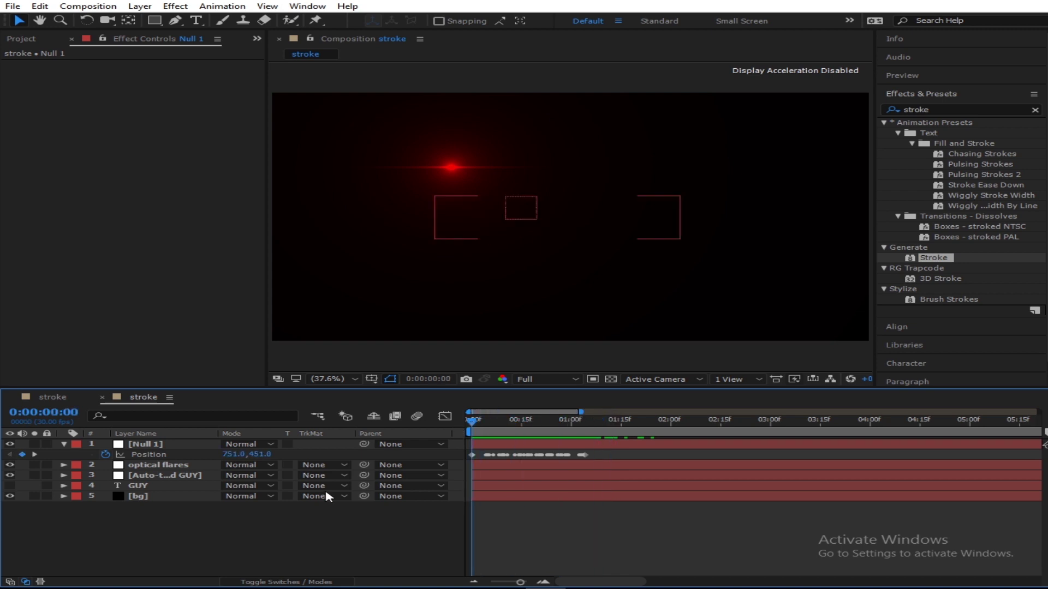
Step: Parent the optical flares layer to Null 1
click(64, 445)
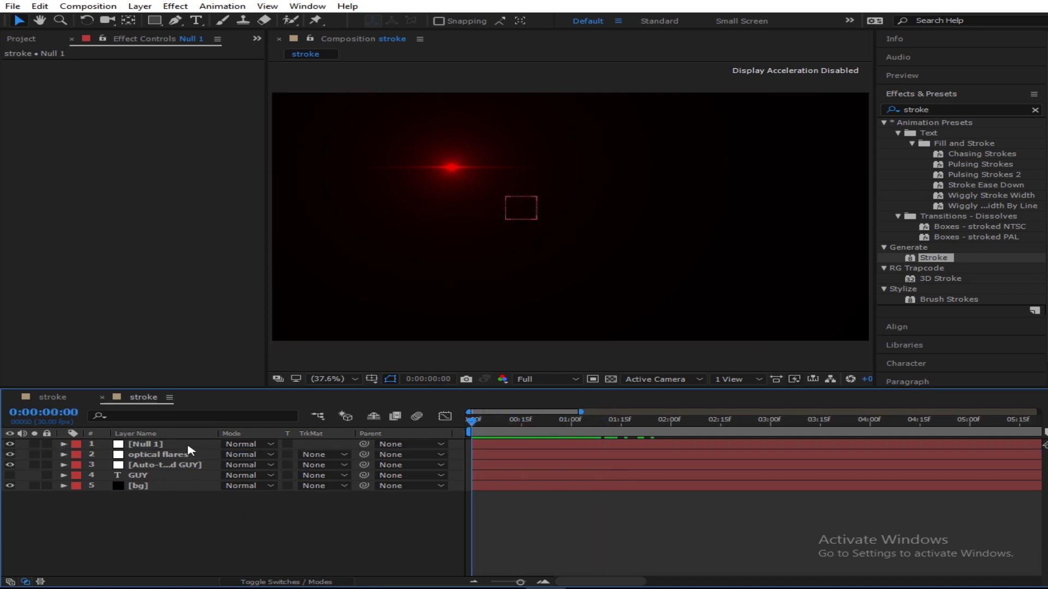
click(183, 445)
click(179, 456)
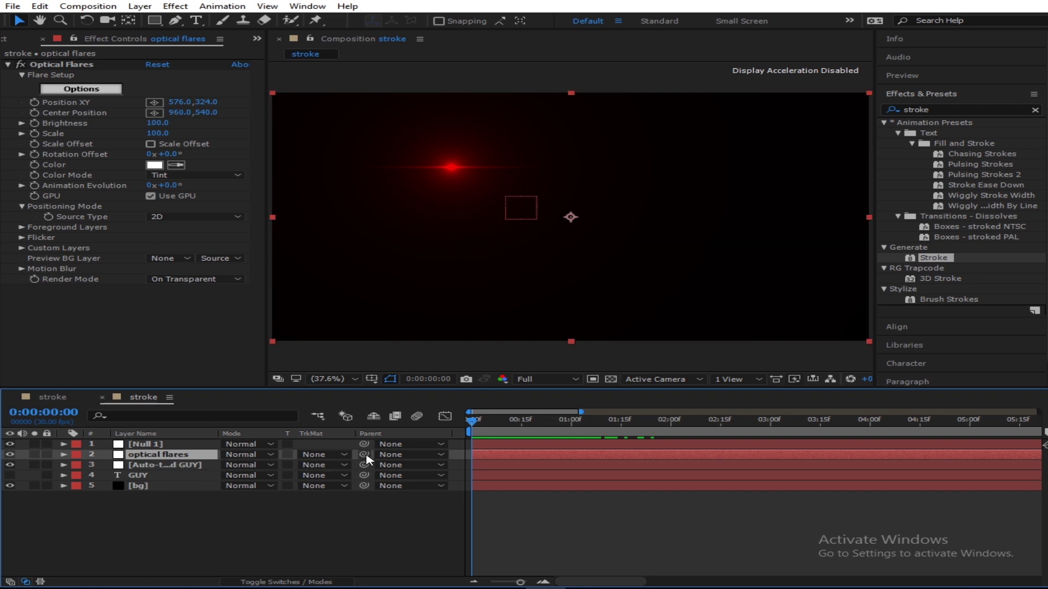
drag(364, 455, 149, 446)
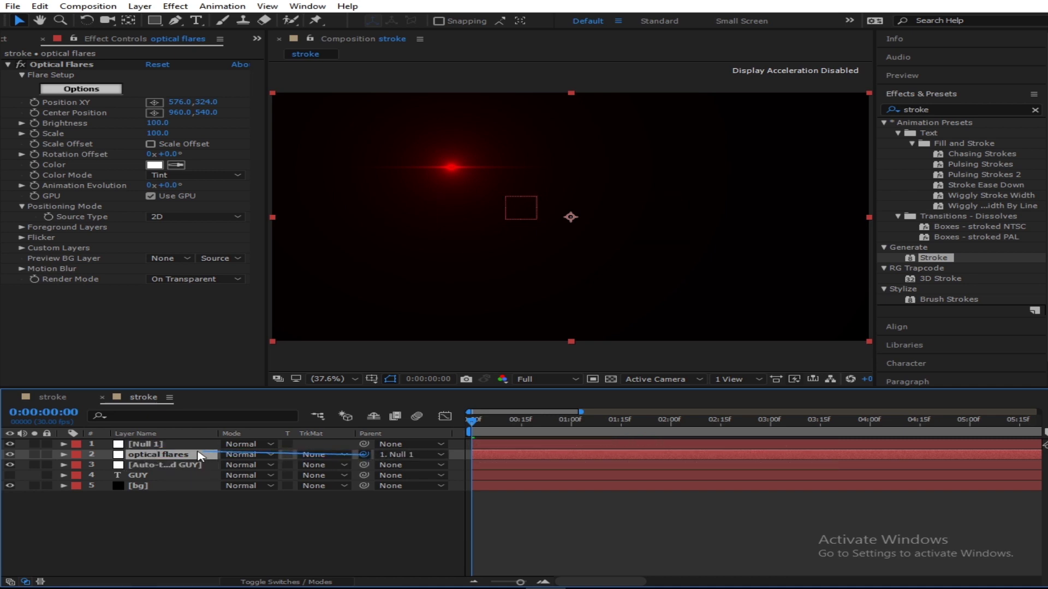
drag(200, 456, 165, 448)
Step: Move the Optical Flares position onto the null at the G and check it follows
click(86, 65)
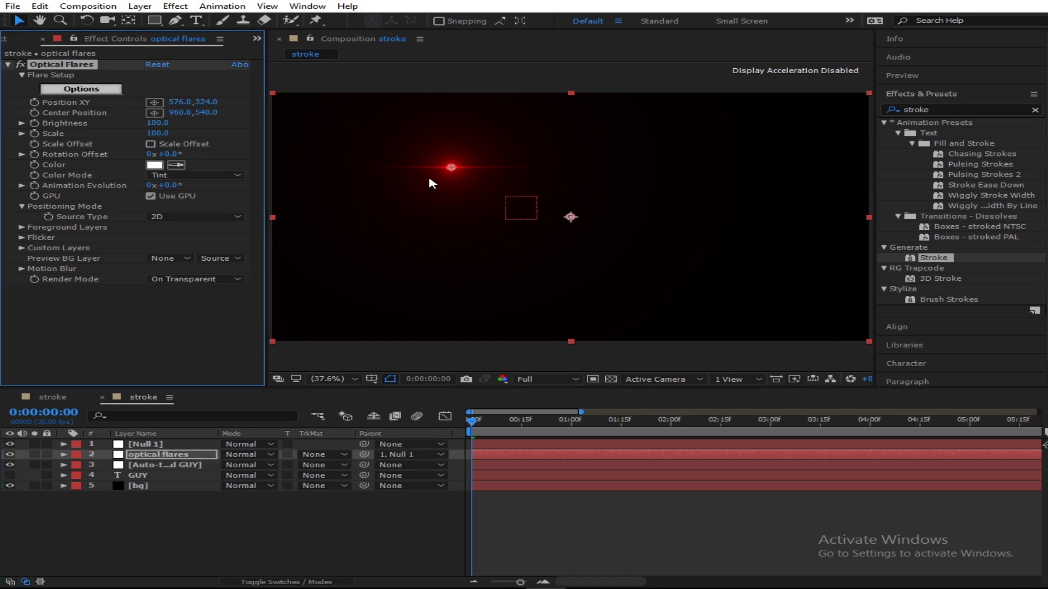
drag(452, 169, 507, 200)
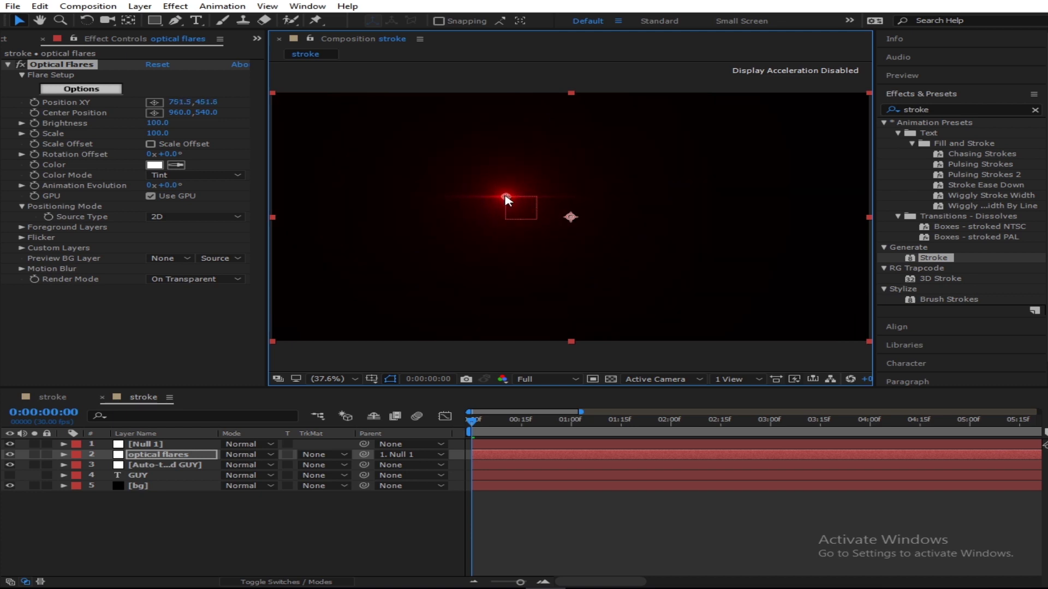
click(349, 543)
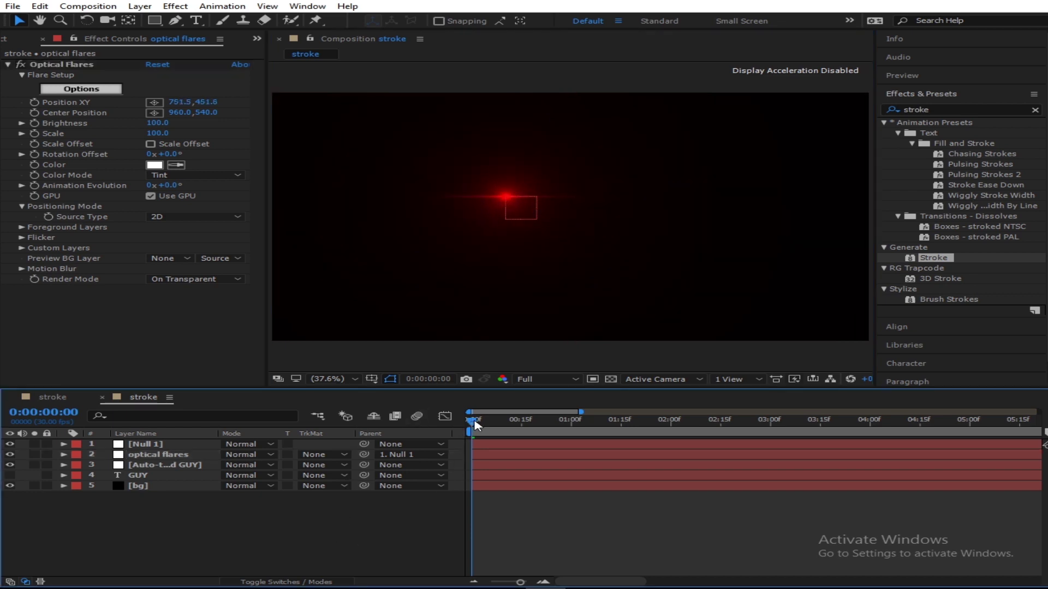
drag(475, 425, 595, 405)
Step: Set preview resolution to Quarter and preview the animation from the start
click(548, 379)
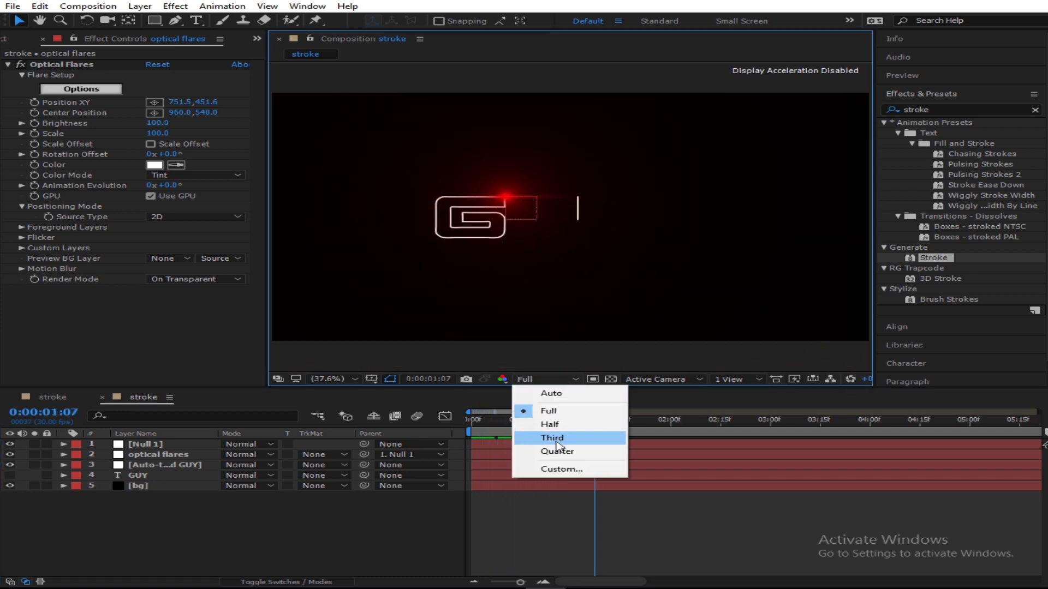
click(557, 450)
click(351, 534)
key(Home)
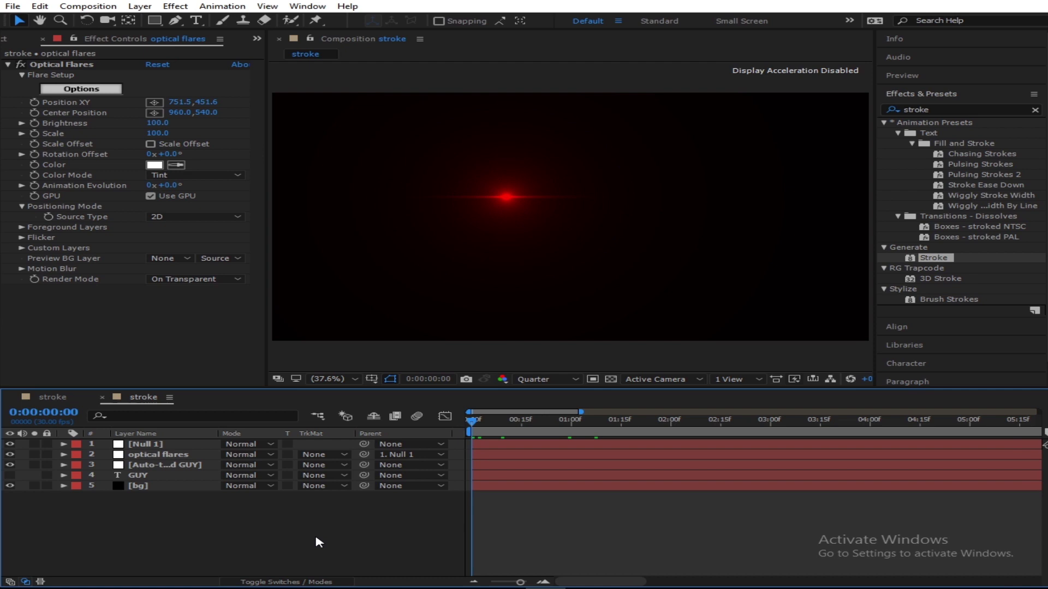
key(space)
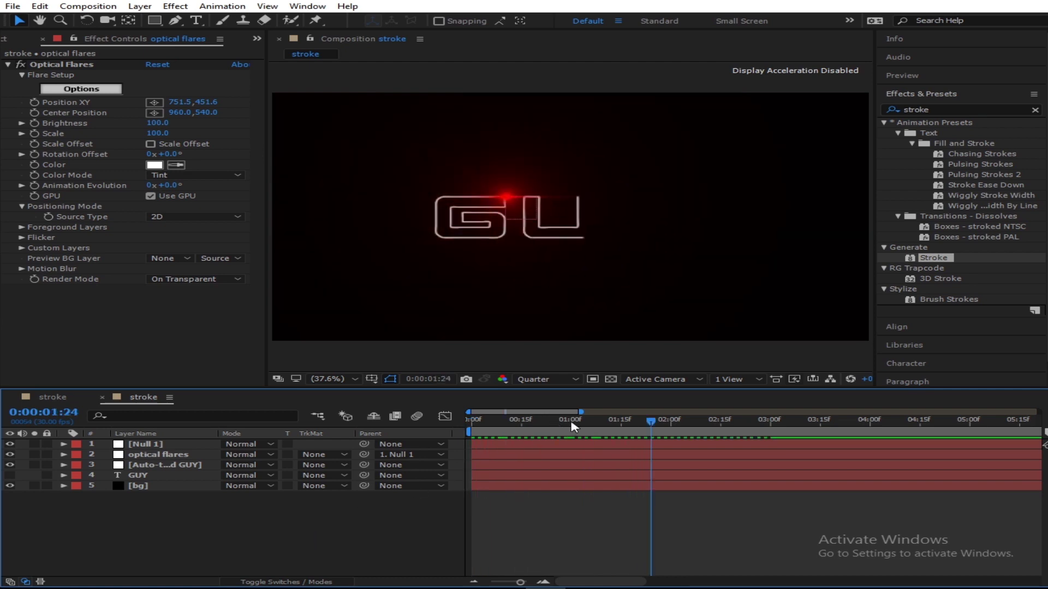
key(Home)
key(space)
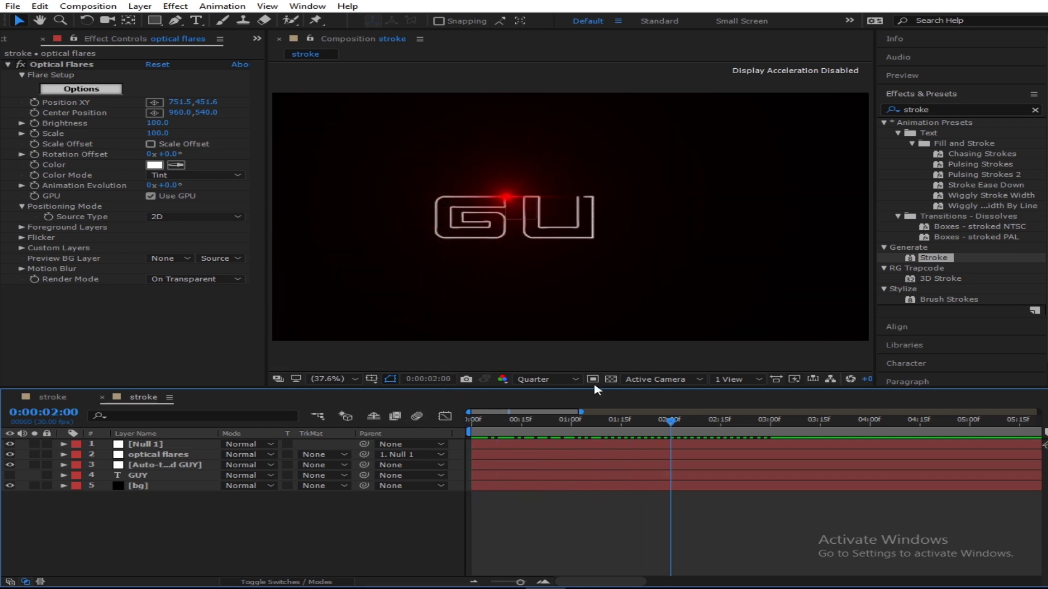
drag(630, 419, 456, 446)
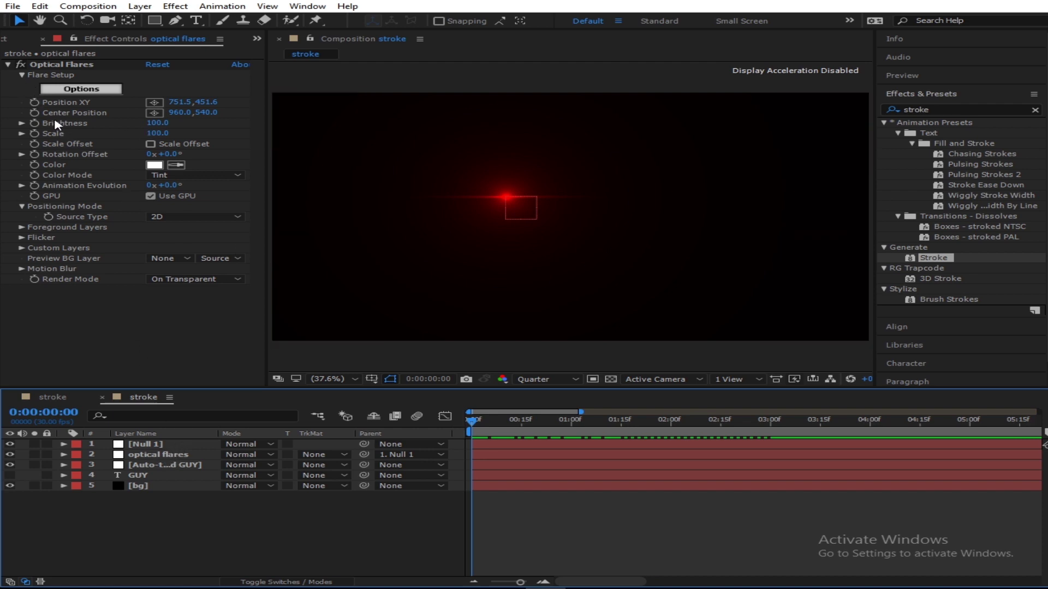
Step: Keyframe the flare's Brightness at 0 on the first frame and 100 two frames later
drag(156, 125, 48, 123)
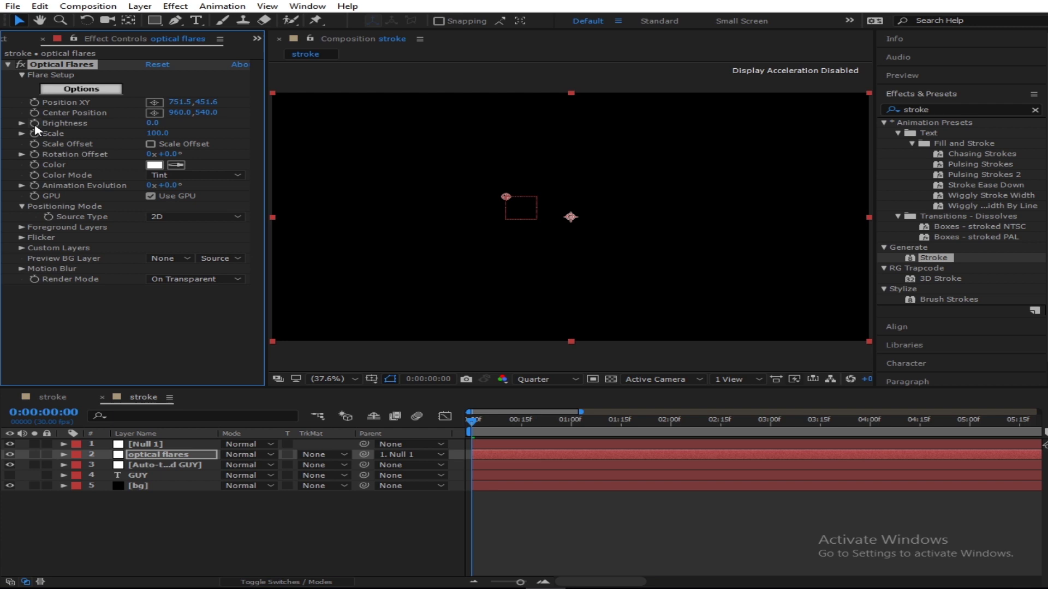
click(906, 76)
click(979, 92)
click(979, 92)
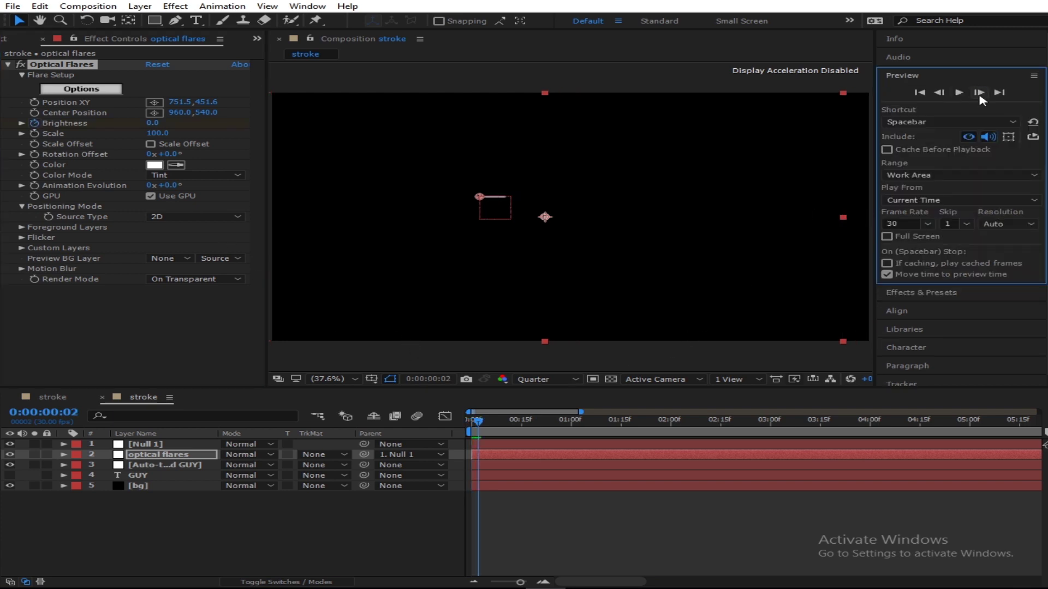
click(152, 123)
text(1500)
key(Return)
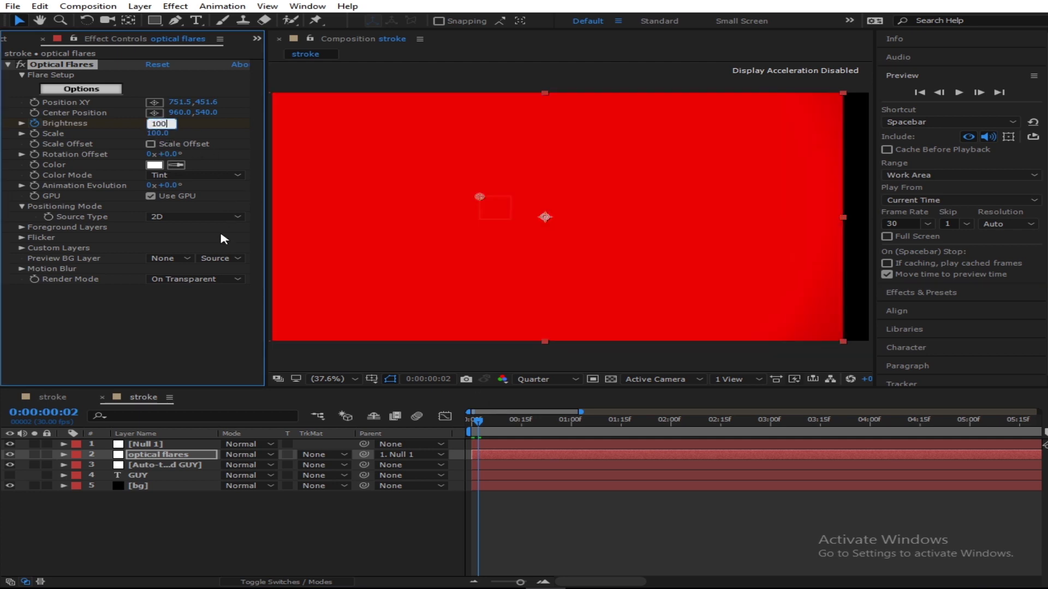
click(189, 360)
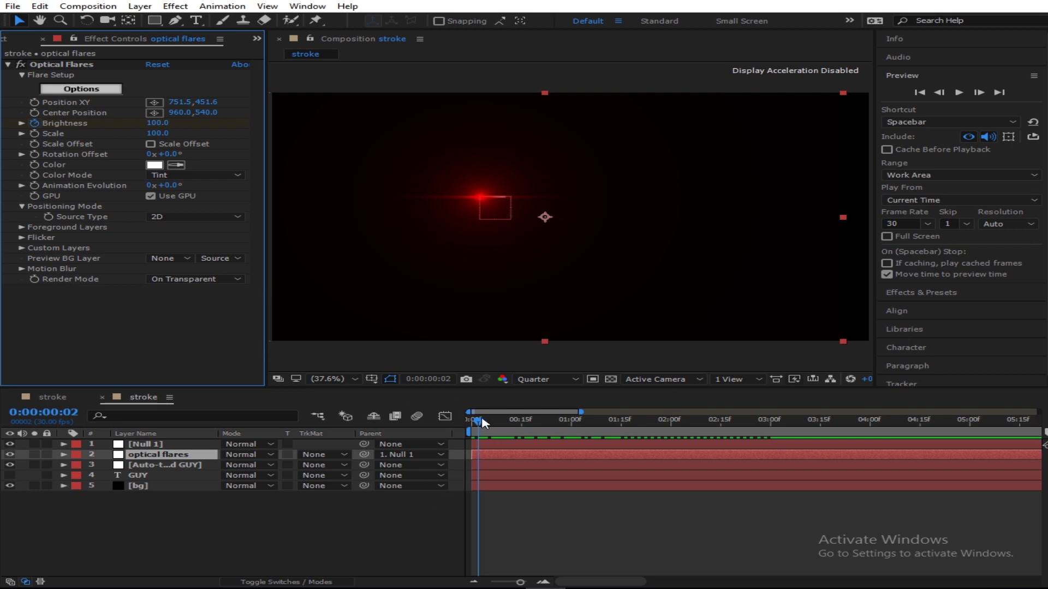
Step: Preview the flare fading in at the start
drag(481, 423, 471, 424)
key(space)
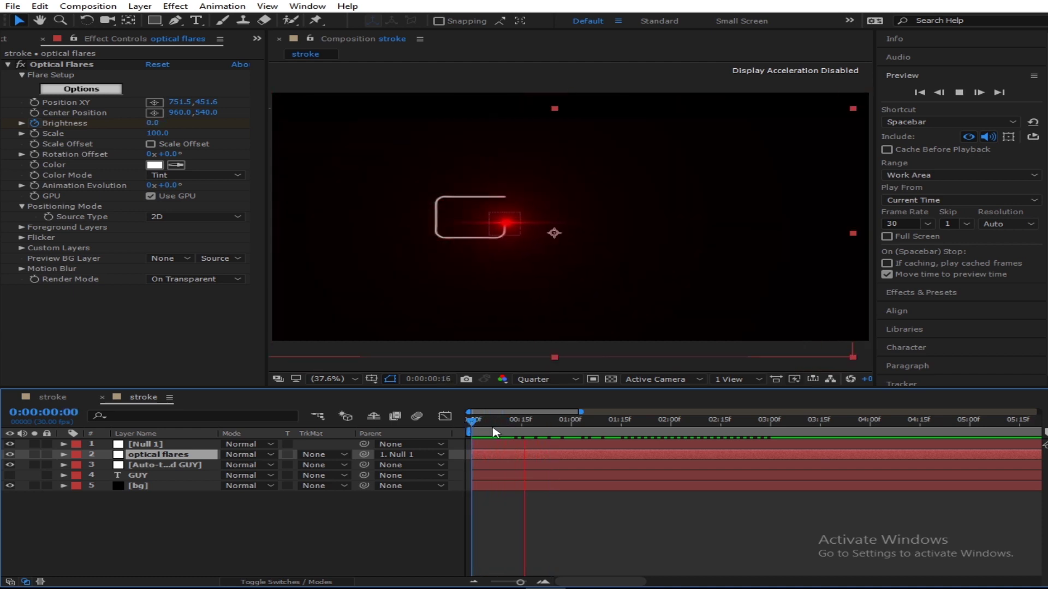
click(472, 424)
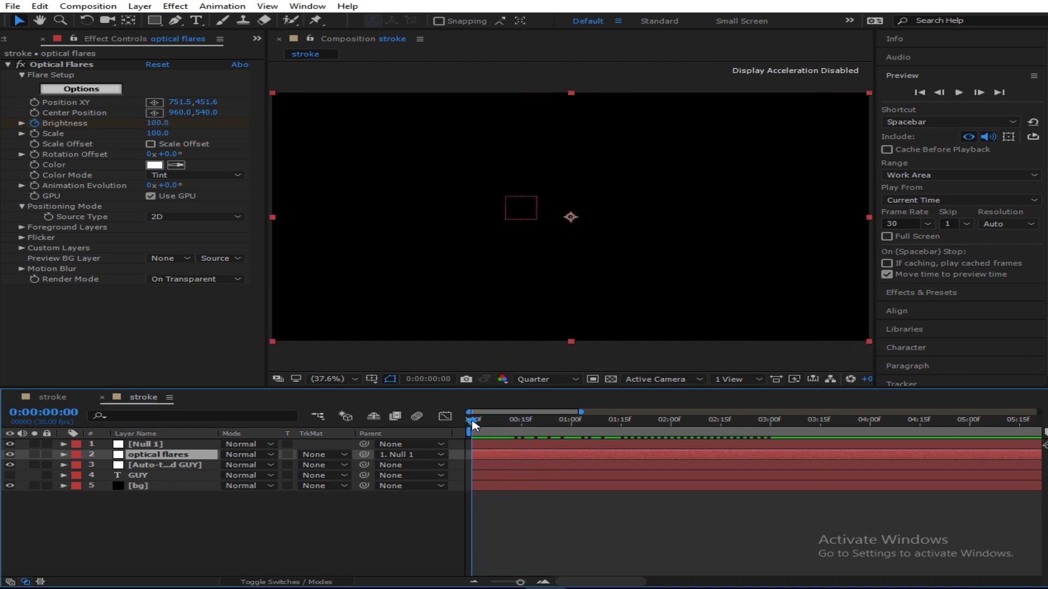
mouse_move(473, 424)
mouse_down()
mouse_move(591, 417)
mouse_move(573, 416)
mouse_up()
click(421, 496)
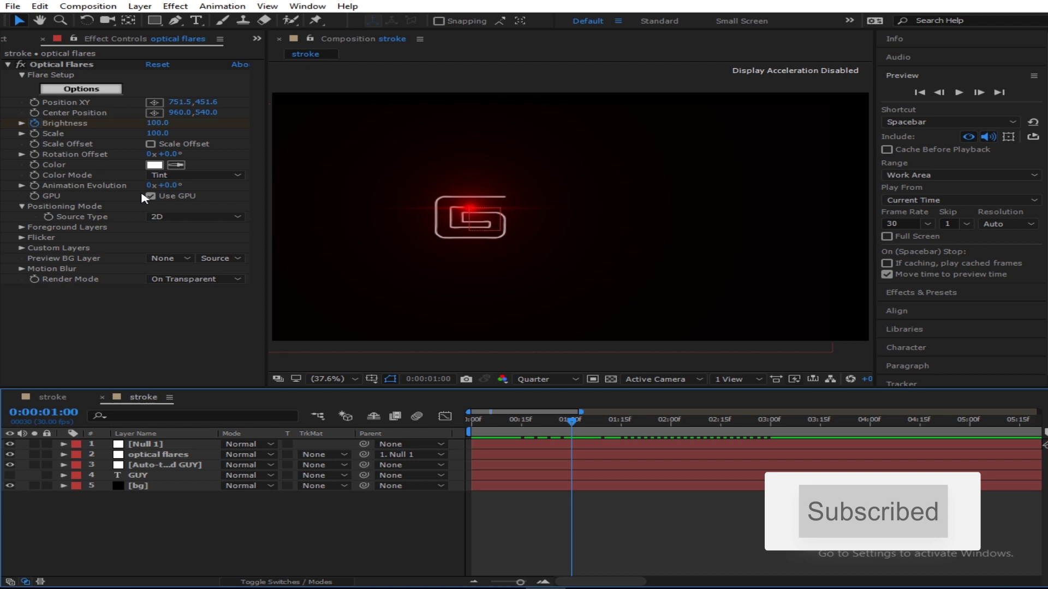
Step: Add a Brightness keyframe at 1:00 and set Brightness to 0 at 1:04
click(139, 457)
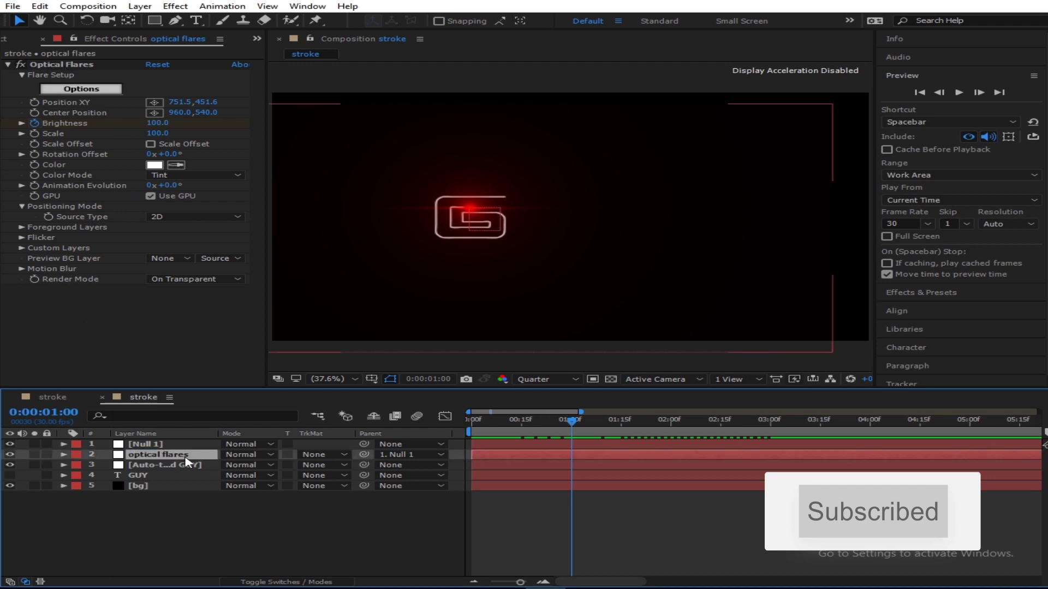
key(u)
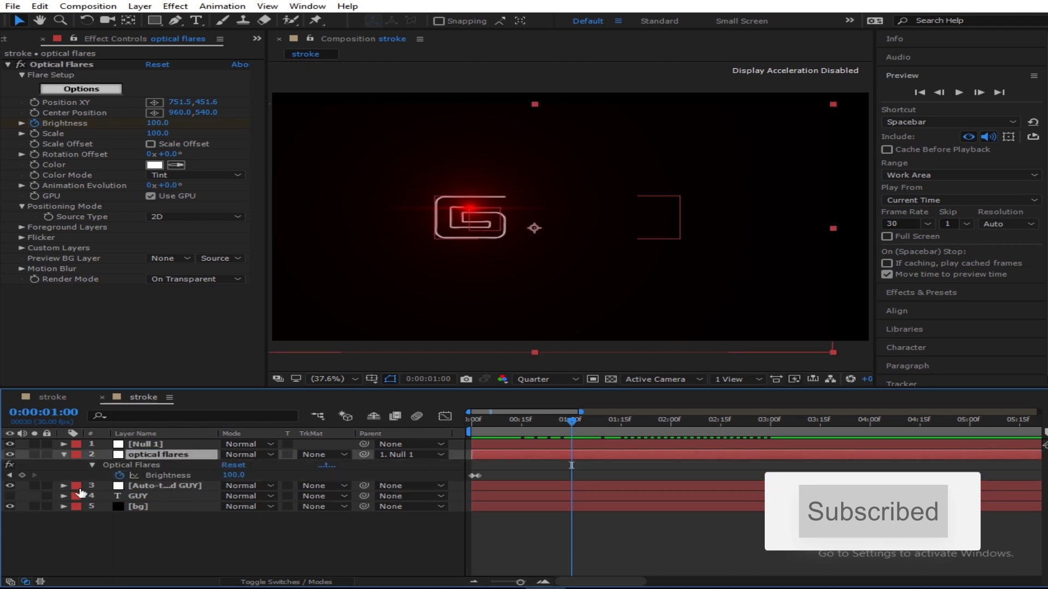
click(22, 476)
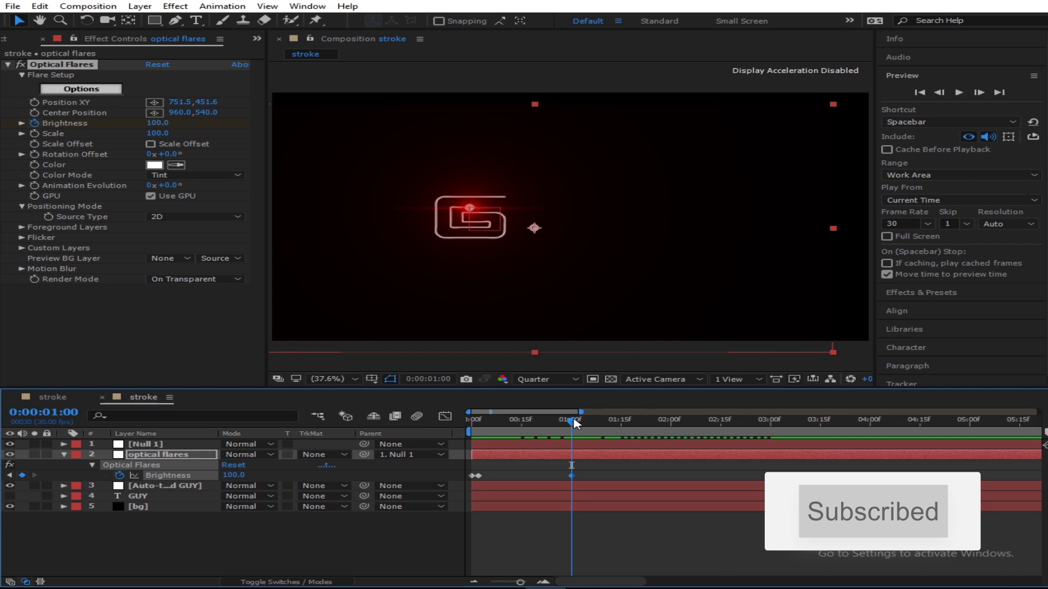
drag(573, 423, 587, 423)
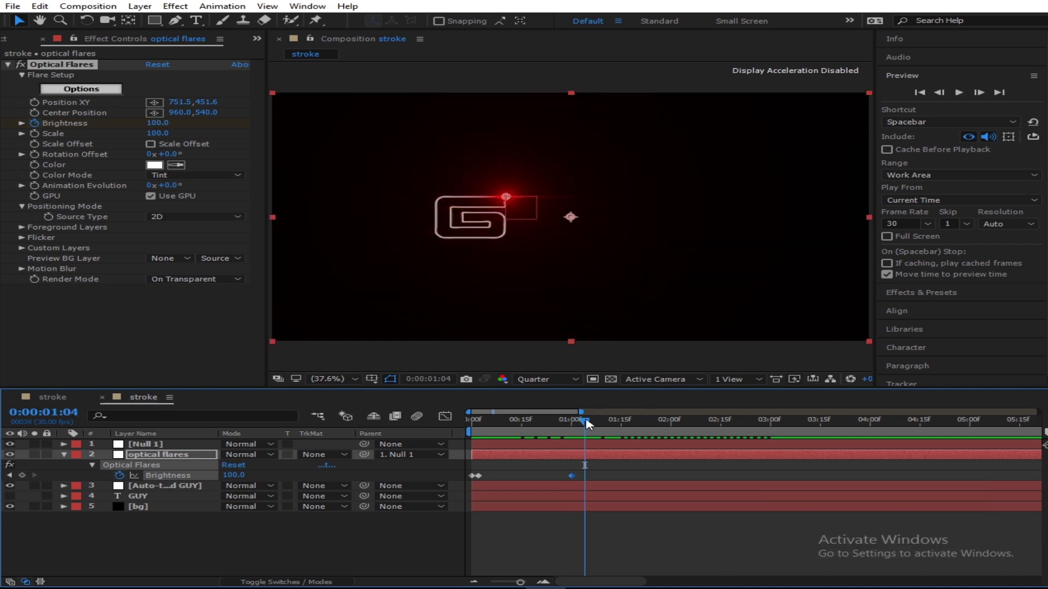
drag(230, 479, 80, 482)
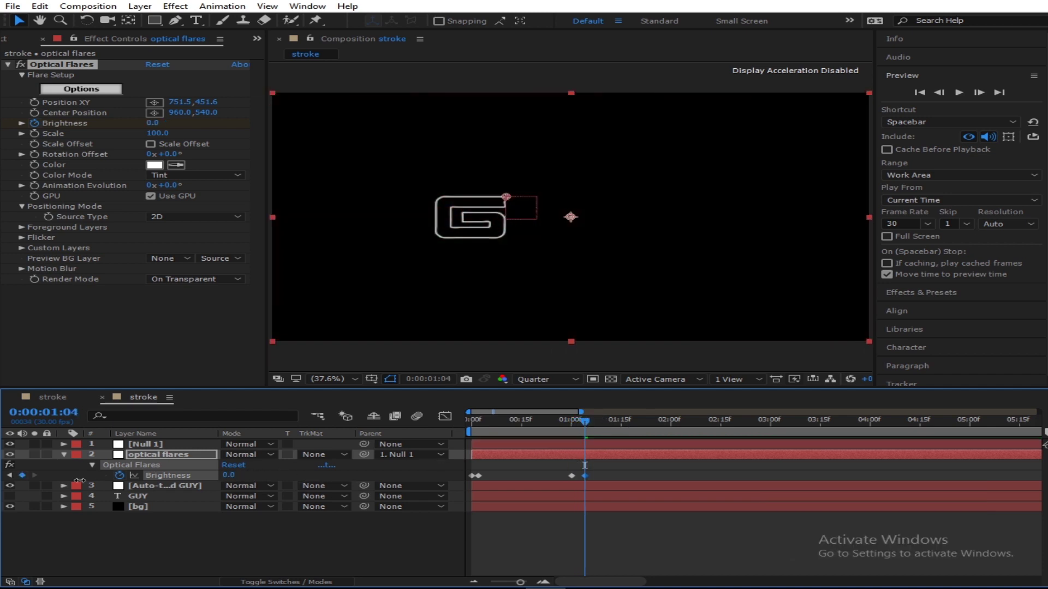
click(280, 561)
Step: Inspect frame 28 and adjust the fade-out Brightness keyframe timing
drag(585, 423, 517, 426)
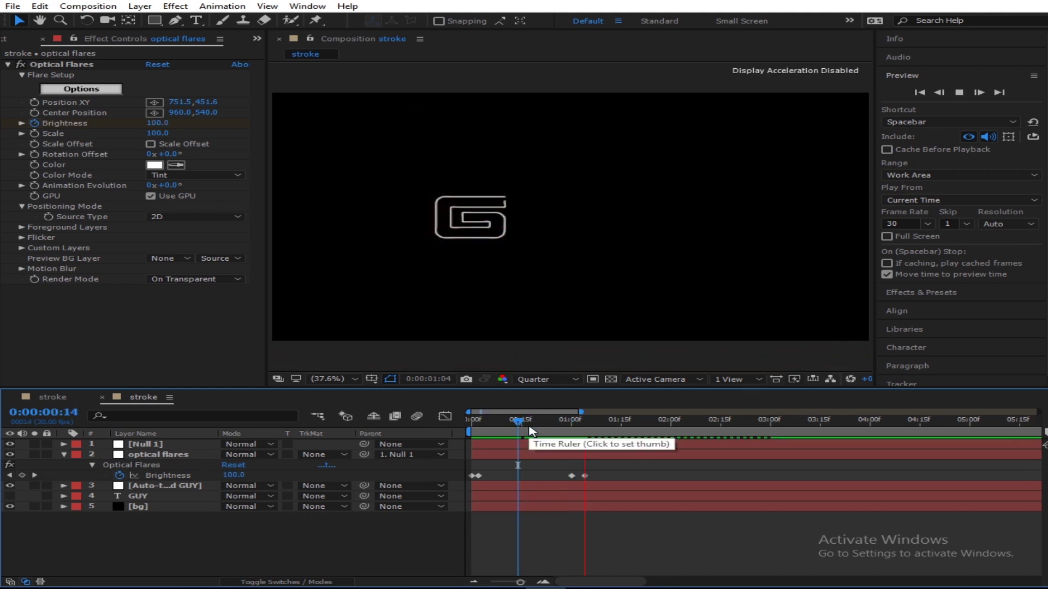
click(565, 424)
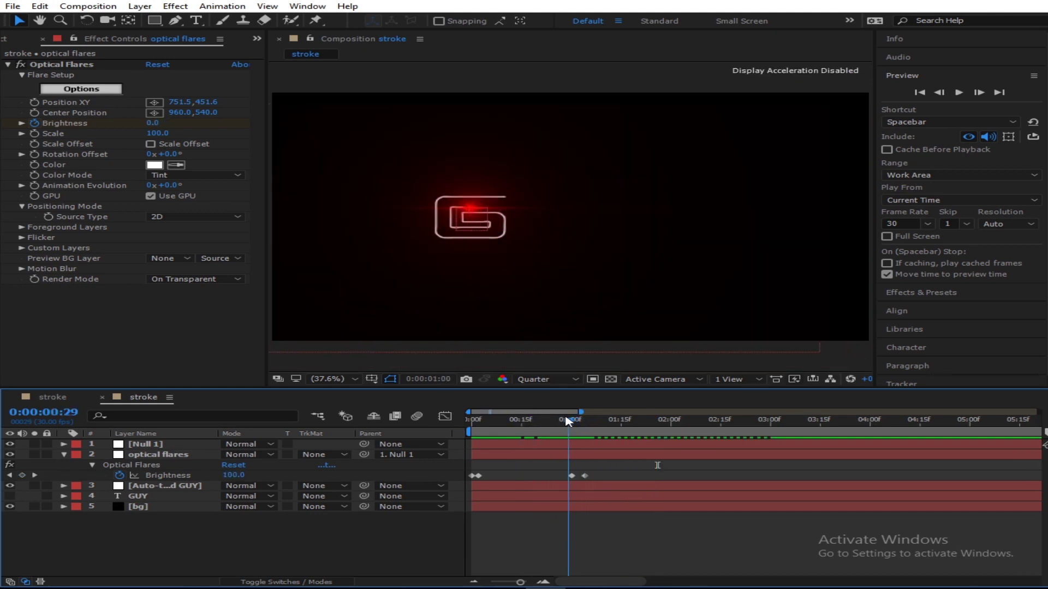
click(604, 480)
click(610, 479)
click(573, 477)
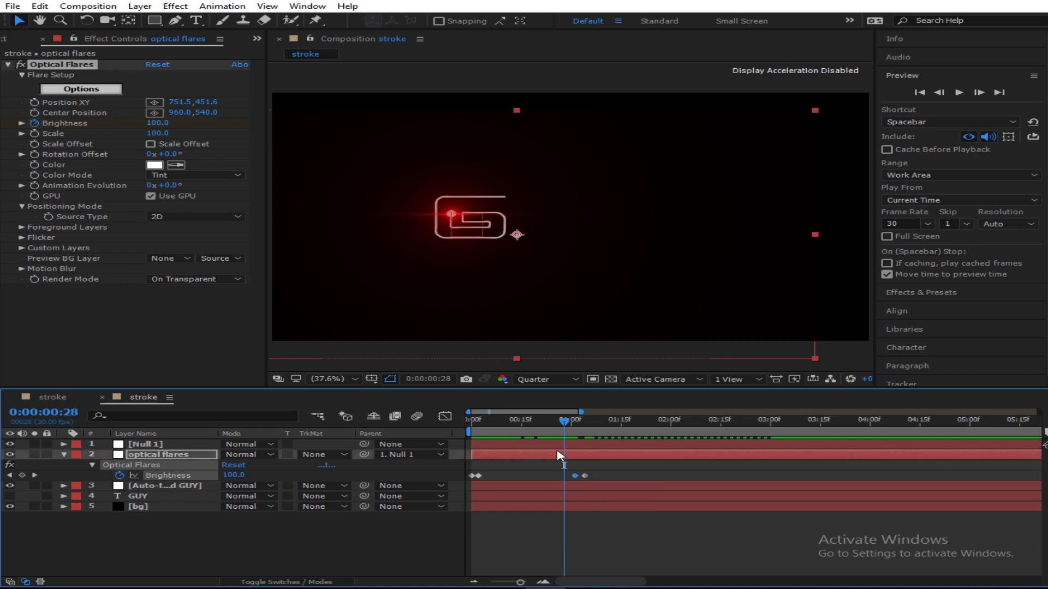
click(557, 424)
Step: Preview the flare fade-out from the start, ending at 1:05 with the flare off
click(471, 435)
click(380, 546)
key(space)
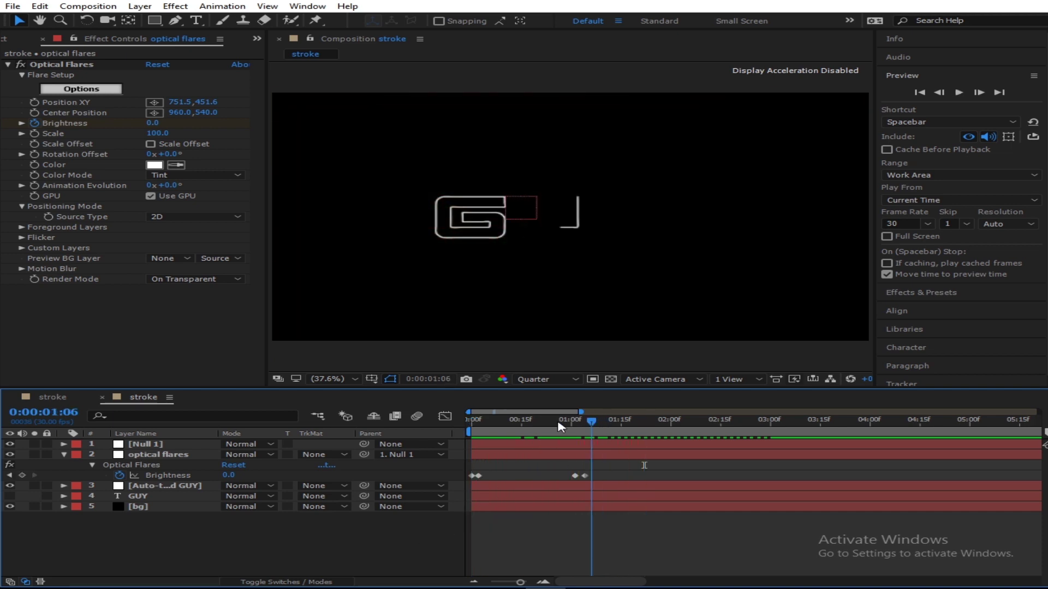
click(468, 428)
key(space)
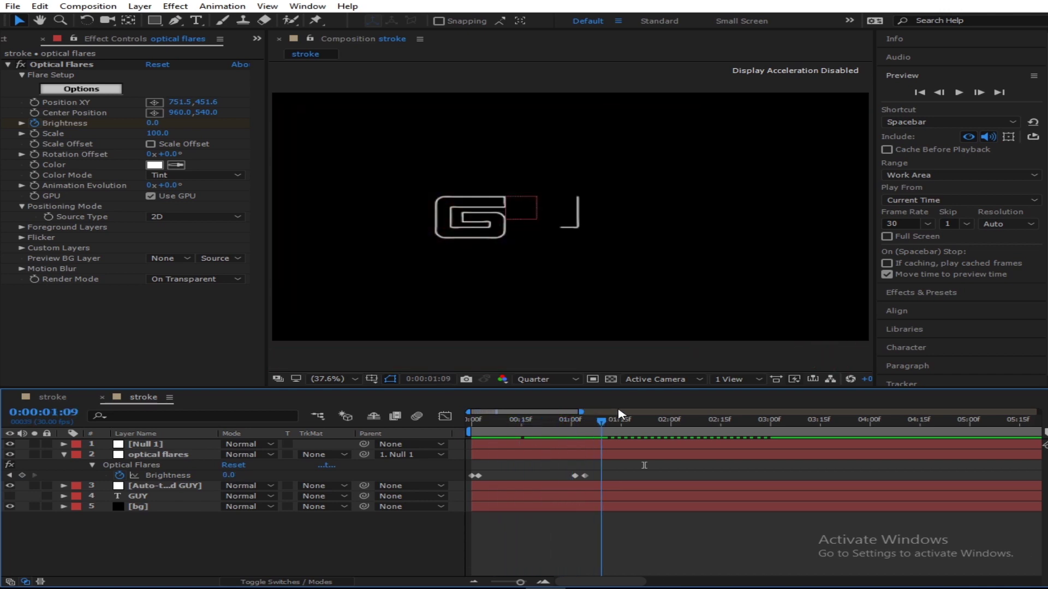
mouse_move(693, 421)
mouse_down()
mouse_move(508, 434)
mouse_move(795, 424)
mouse_move(601, 431)
mouse_up()
key(Home)
key(space)
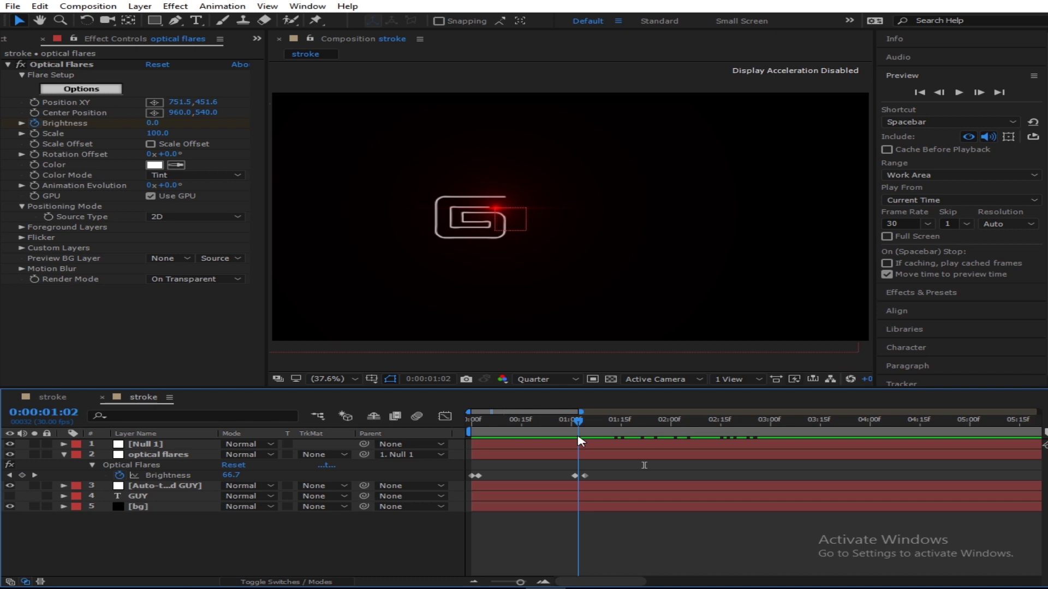
drag(579, 441, 590, 438)
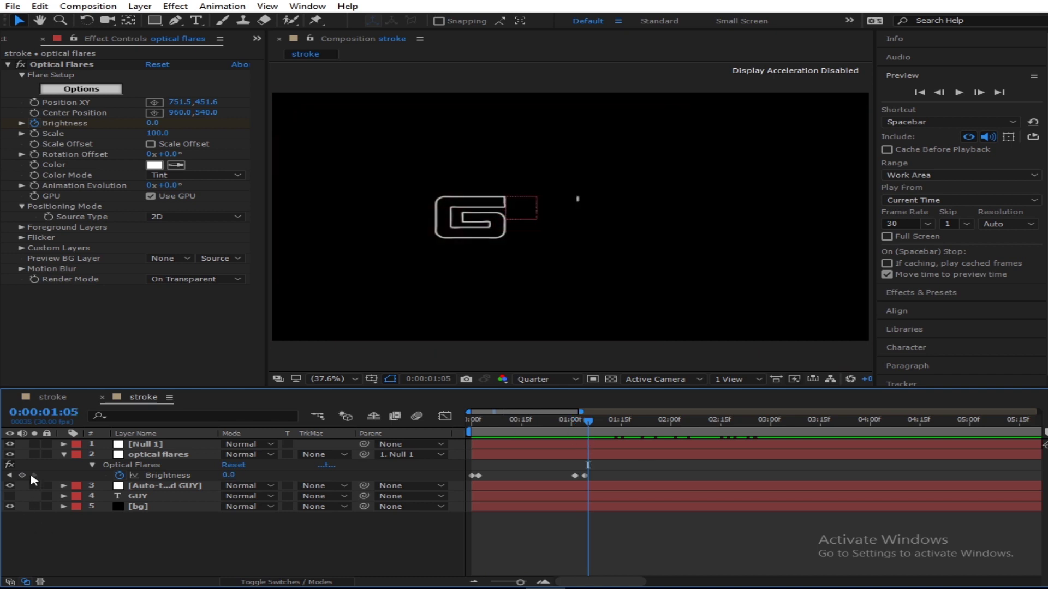
Step: Review the Optical Flares properties, then collapse them and check the layers
key(e)
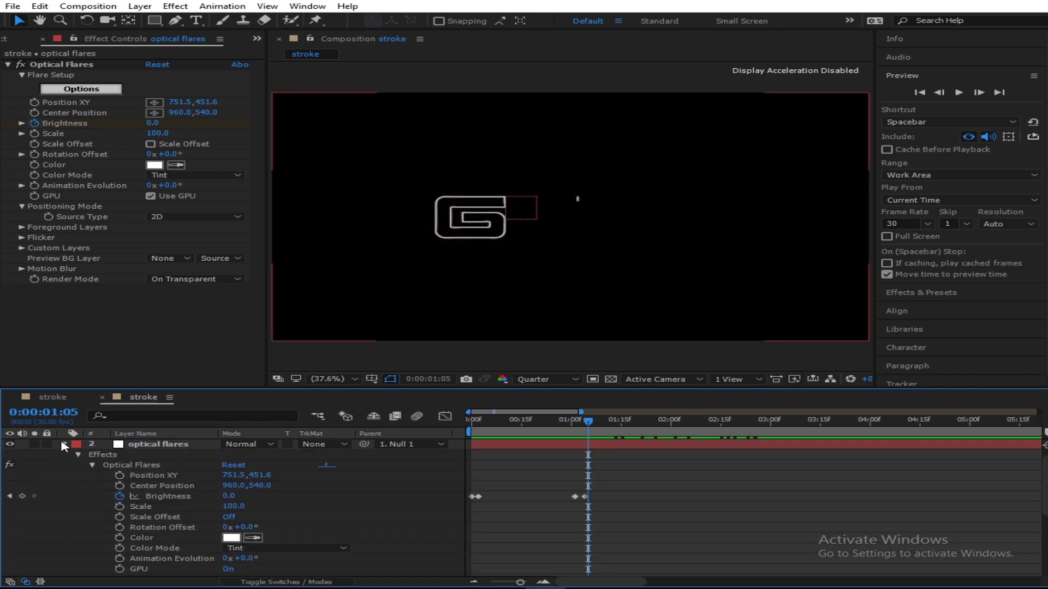
click(63, 445)
click(184, 467)
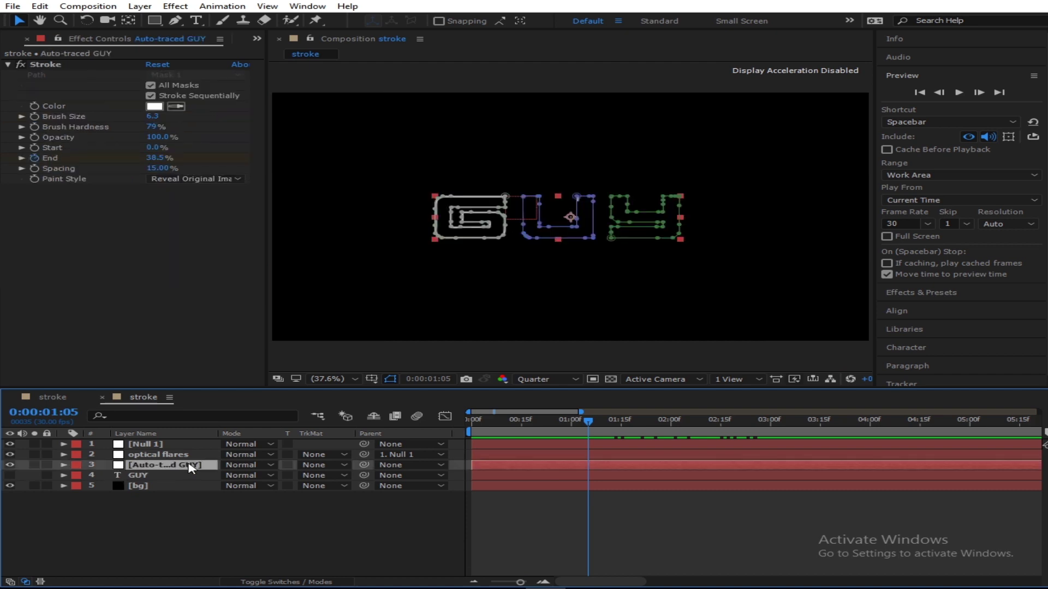
click(182, 455)
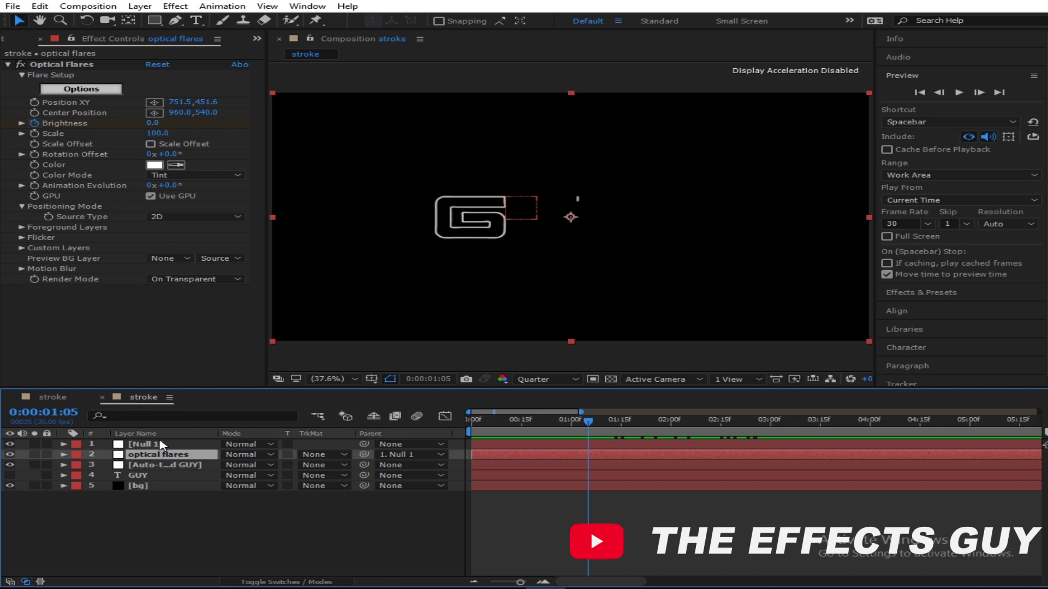
click(162, 446)
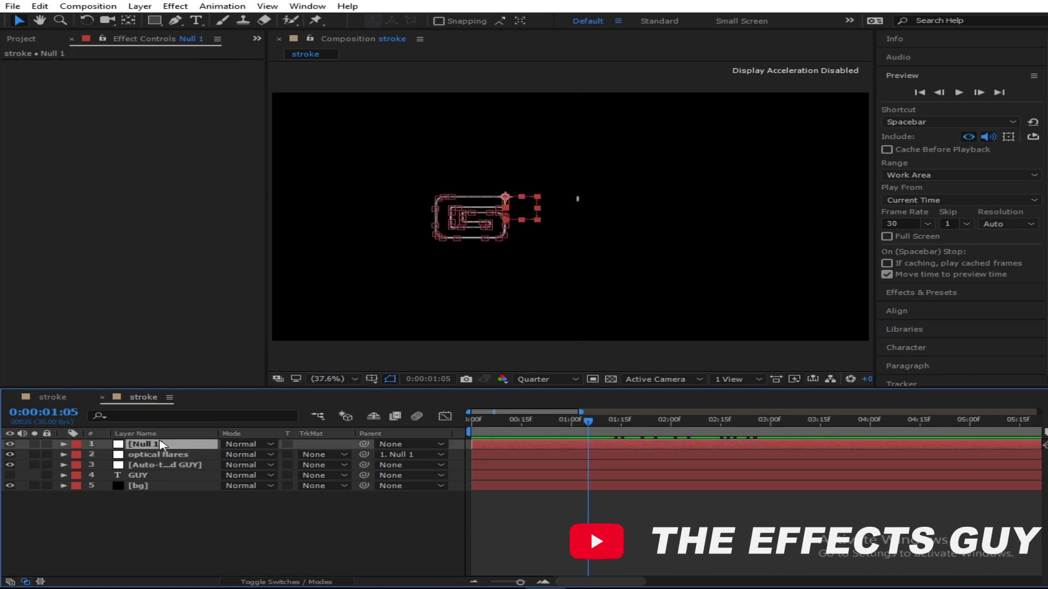
Step: Add a new null object, duplicate it, and preview the full GUY drawing
right_click(150, 538)
mouse_move(328, 410)
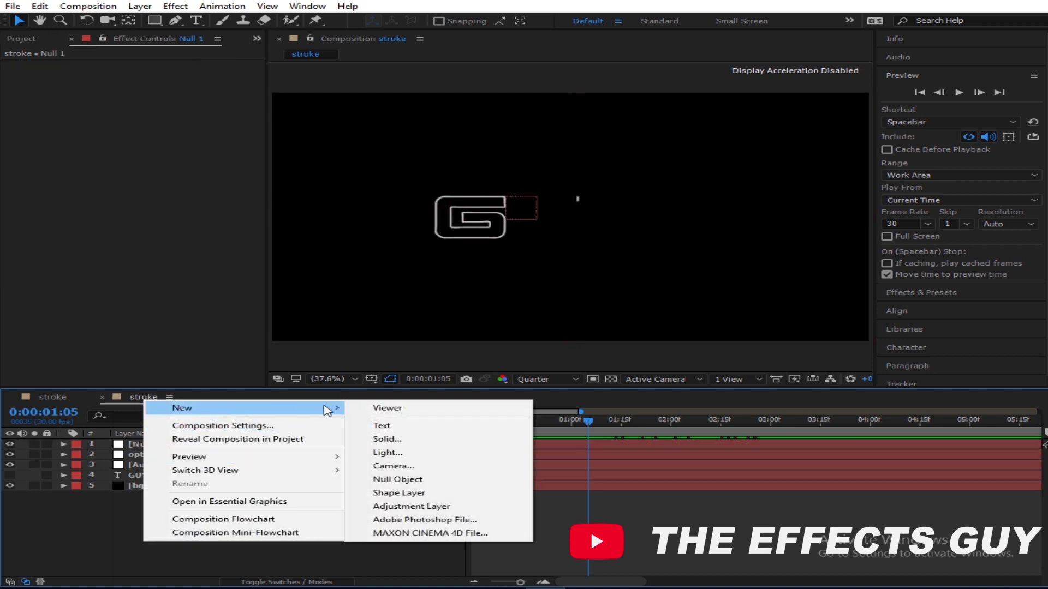
click(404, 480)
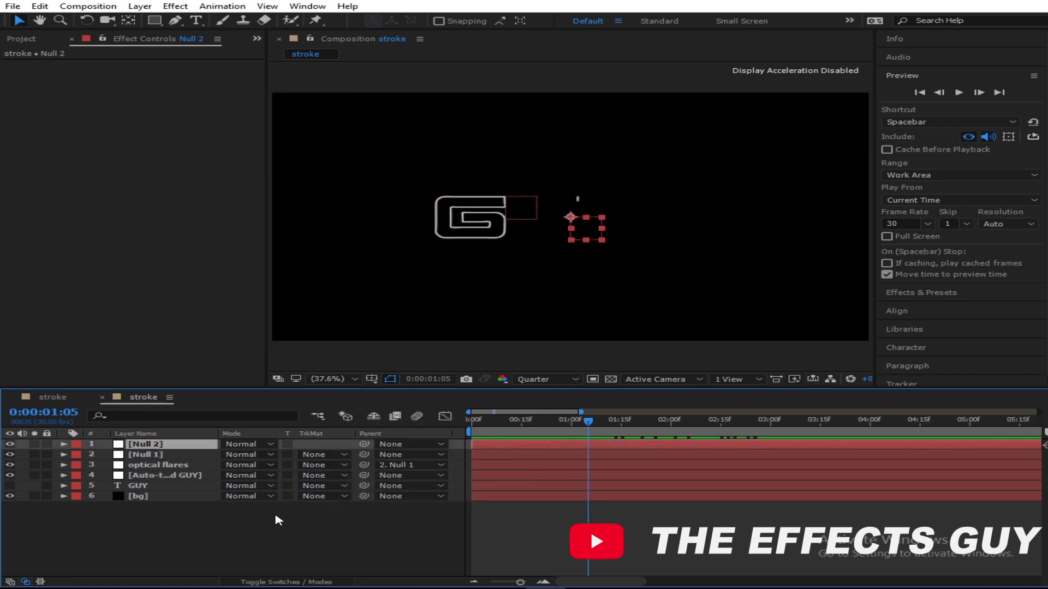
key(ctrl+d)
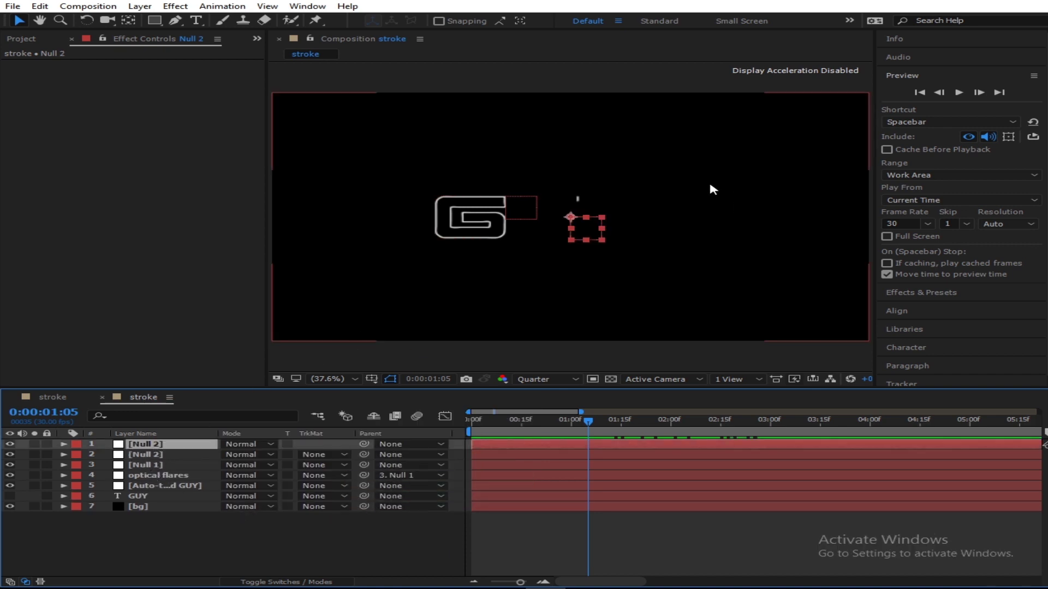
key(space)
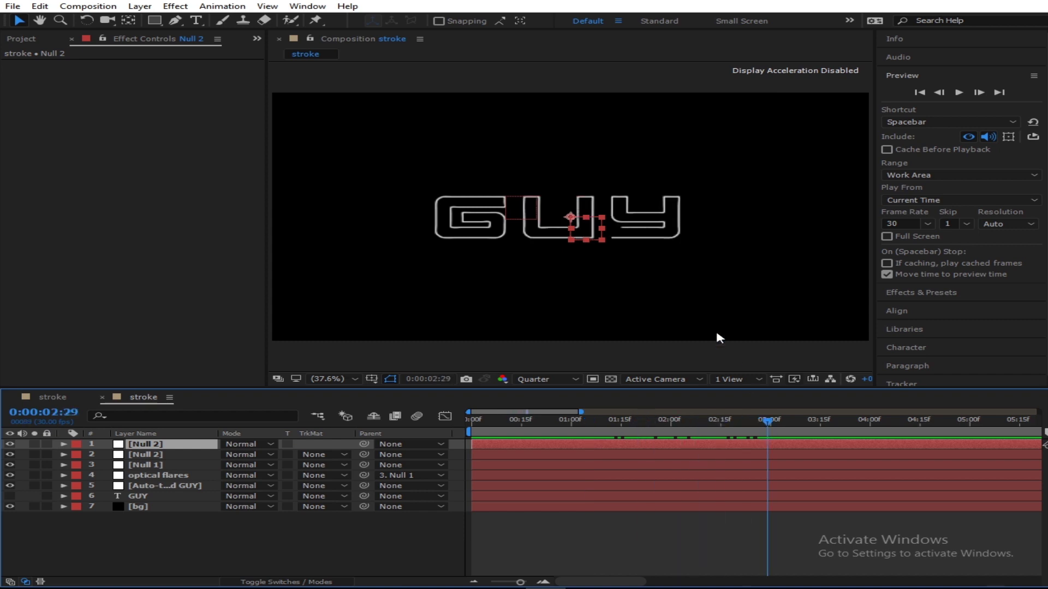
Step: Position the two Null 2 layers on the U and Y
drag(570, 217, 678, 198)
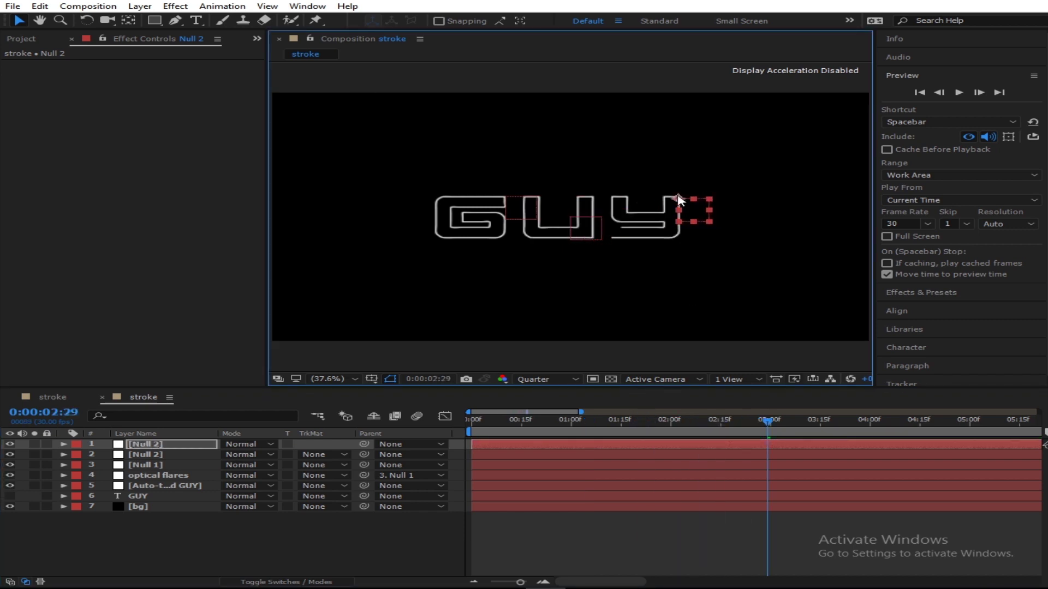
click(579, 221)
drag(570, 218, 581, 203)
drag(768, 420, 533, 449)
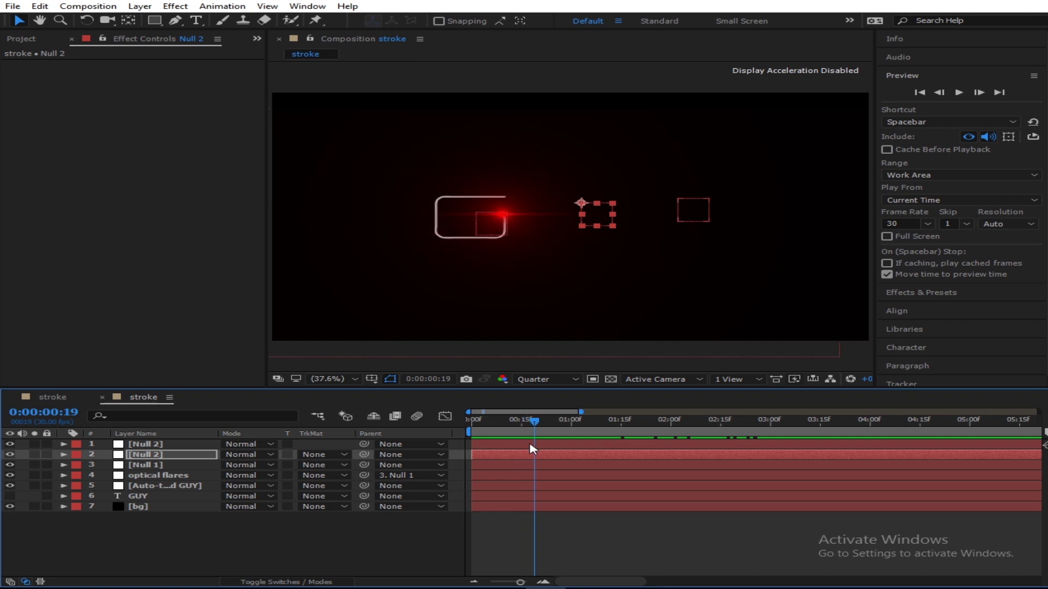
click(164, 546)
click(164, 476)
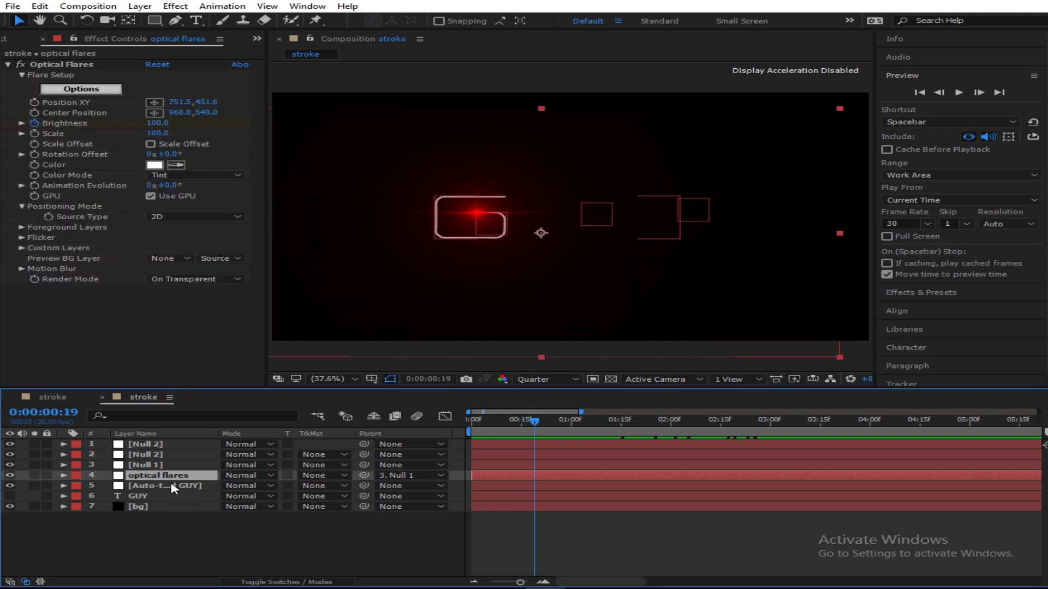
Step: Create a new solid and apply Optical Flares to it
right_click(202, 538)
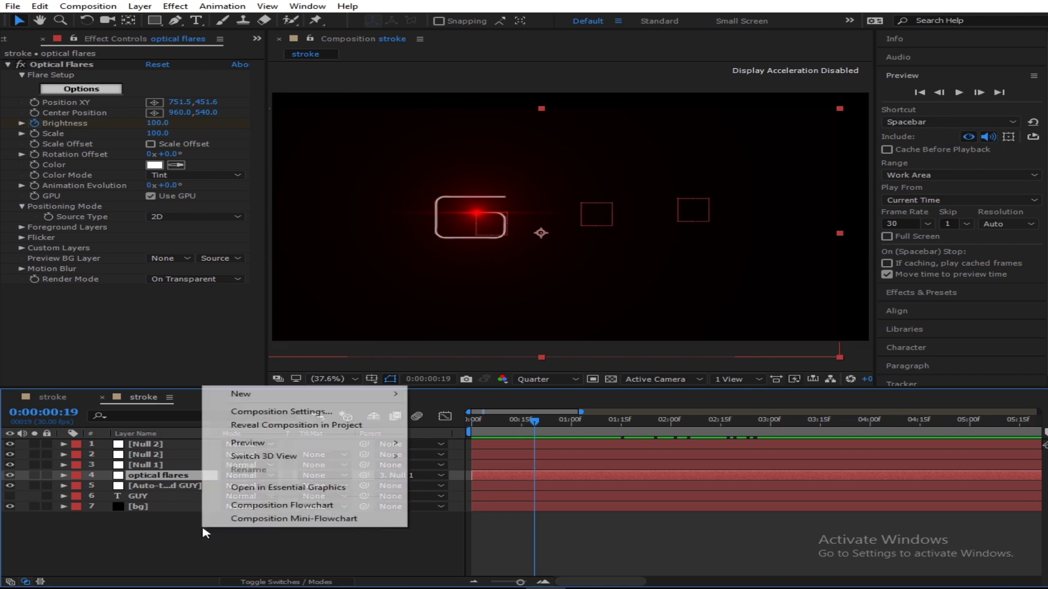
mouse_move(382, 393)
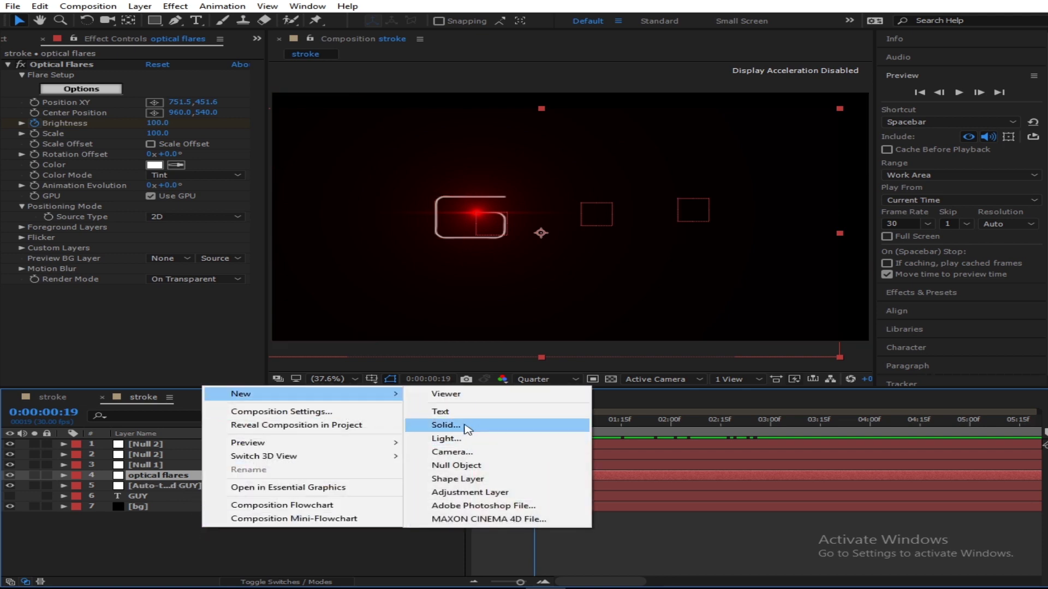
click(465, 425)
click(575, 401)
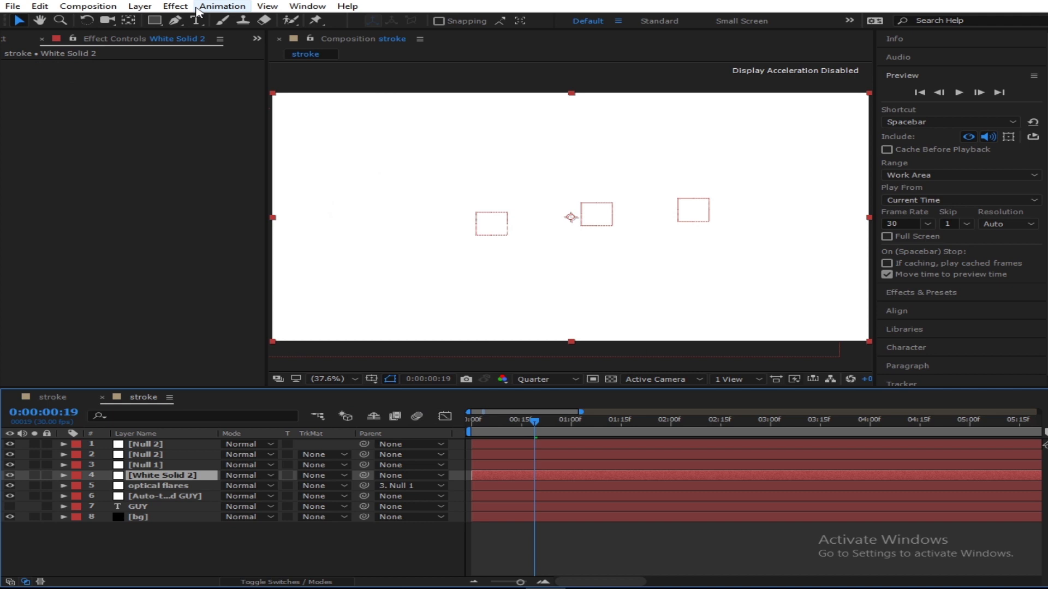
click(175, 6)
mouse_move(376, 375)
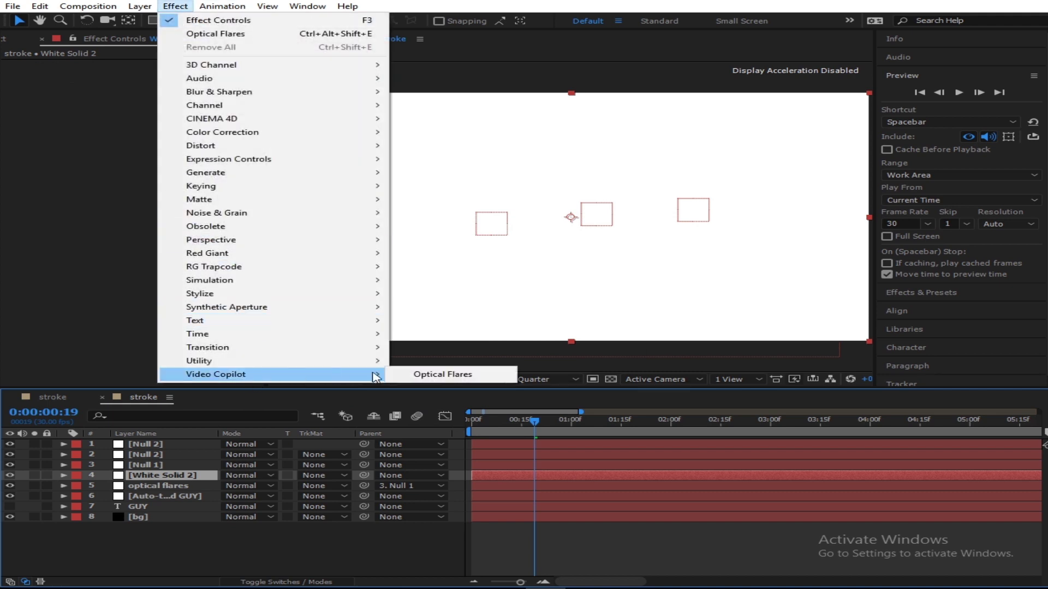
click(432, 374)
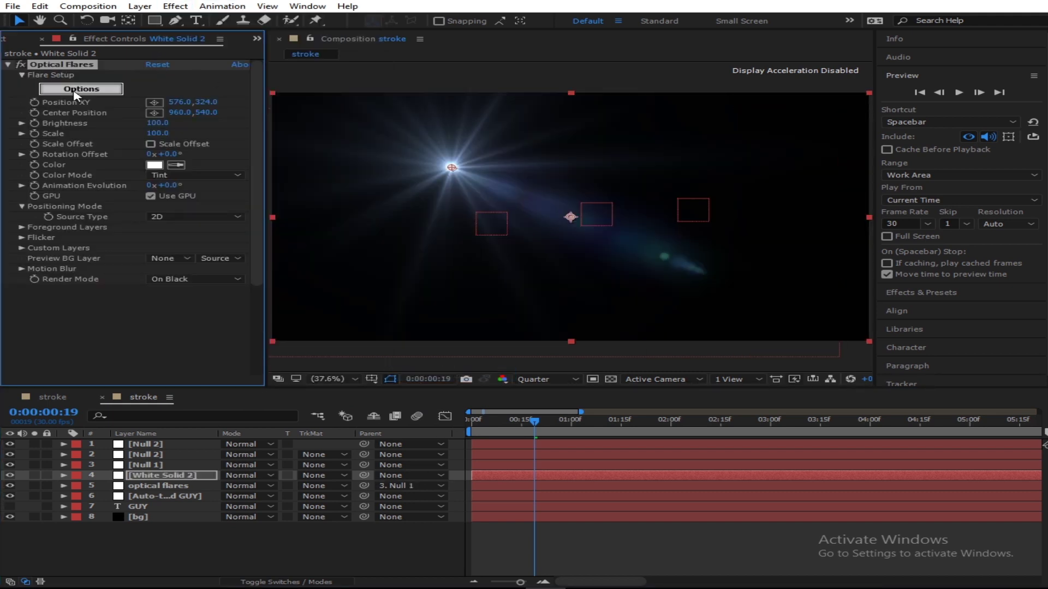
Step: Clear all default elements from the flare stack in the Optical Flares editor
click(81, 89)
click(509, 423)
click(509, 423)
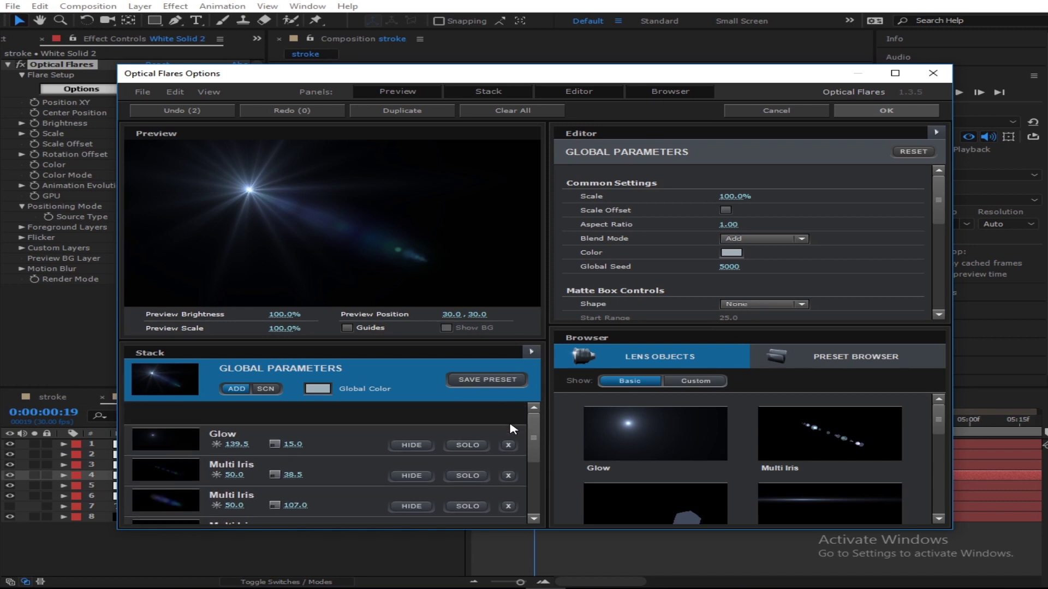
click(509, 424)
click(510, 425)
click(511, 425)
click(510, 425)
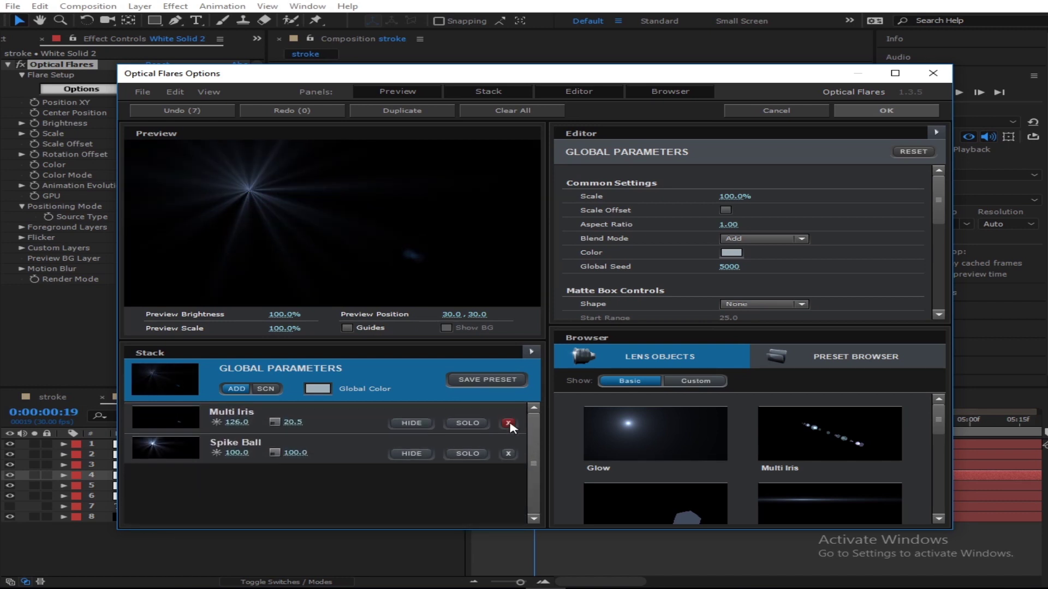
click(511, 425)
click(511, 426)
Step: Build the flare from a small Glow and a Streak at scale 17, then confirm
click(667, 433)
click(873, 499)
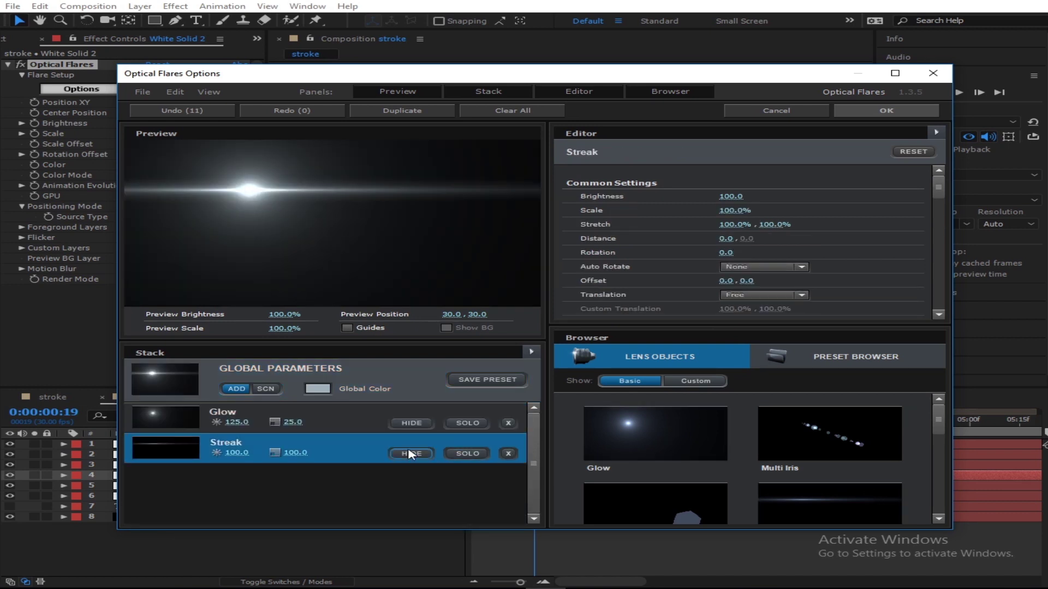
drag(293, 419, 261, 428)
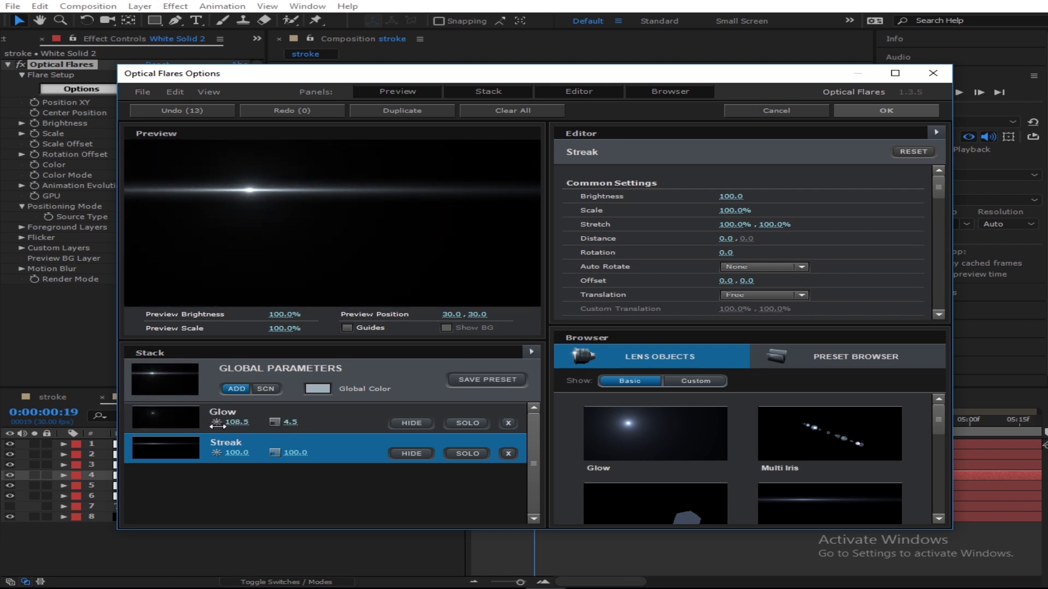
drag(288, 454, 169, 468)
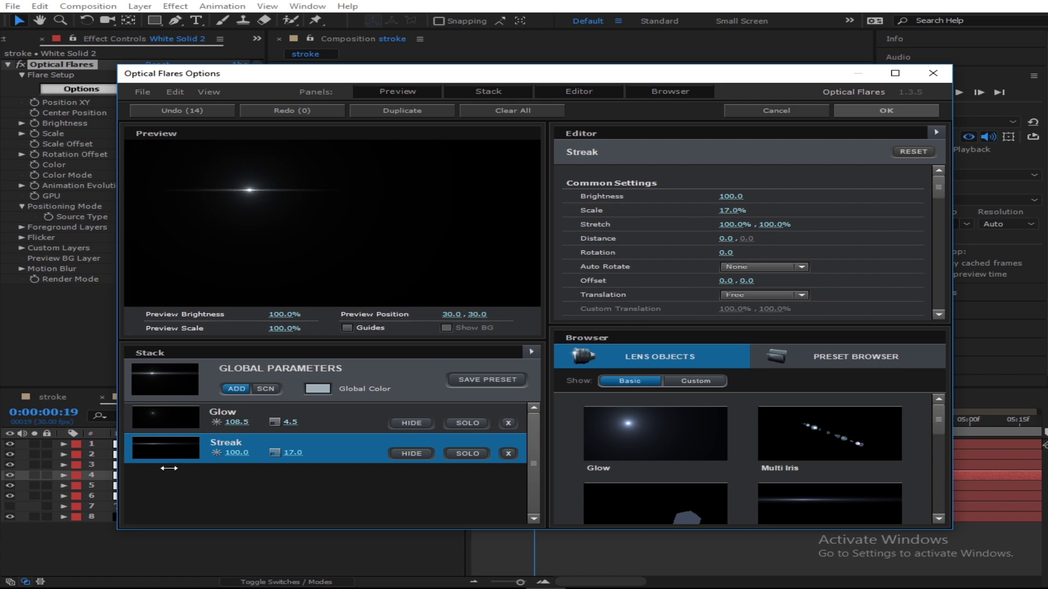
click(887, 110)
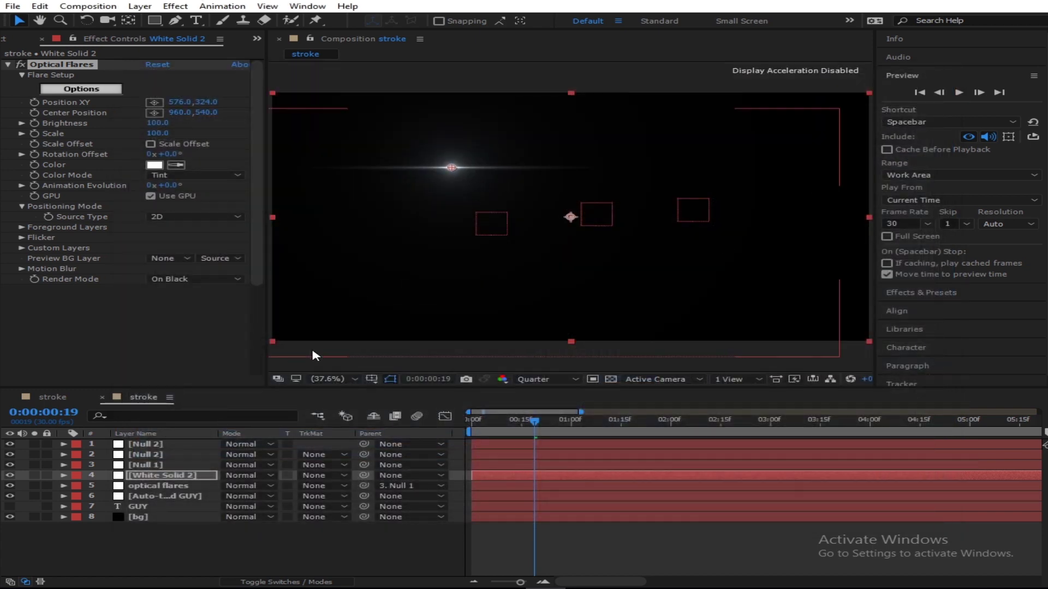
Step: Rename White Solid 2 to opt
click(185, 479)
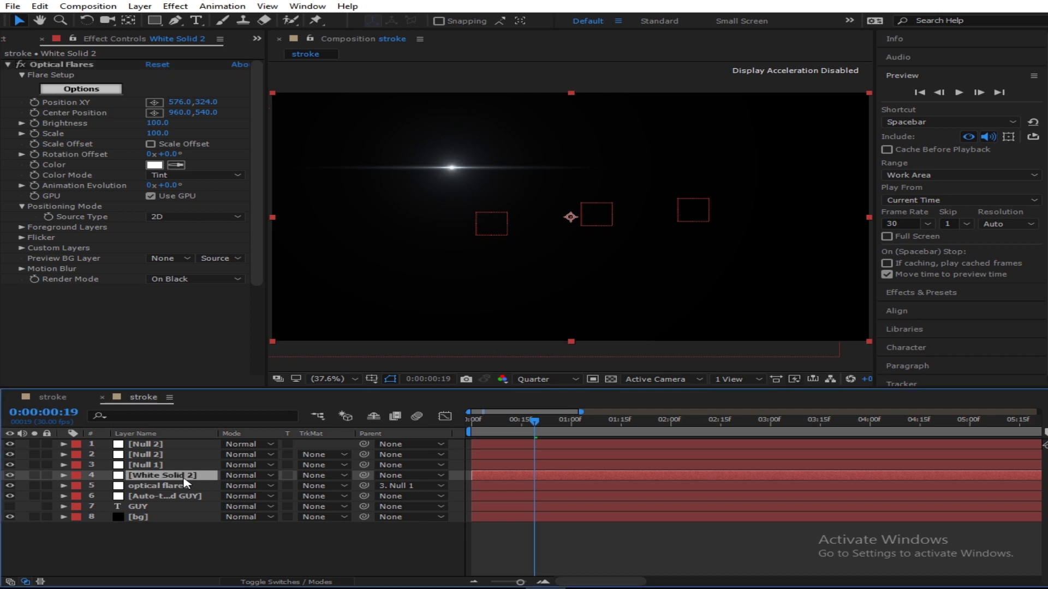
key(Return)
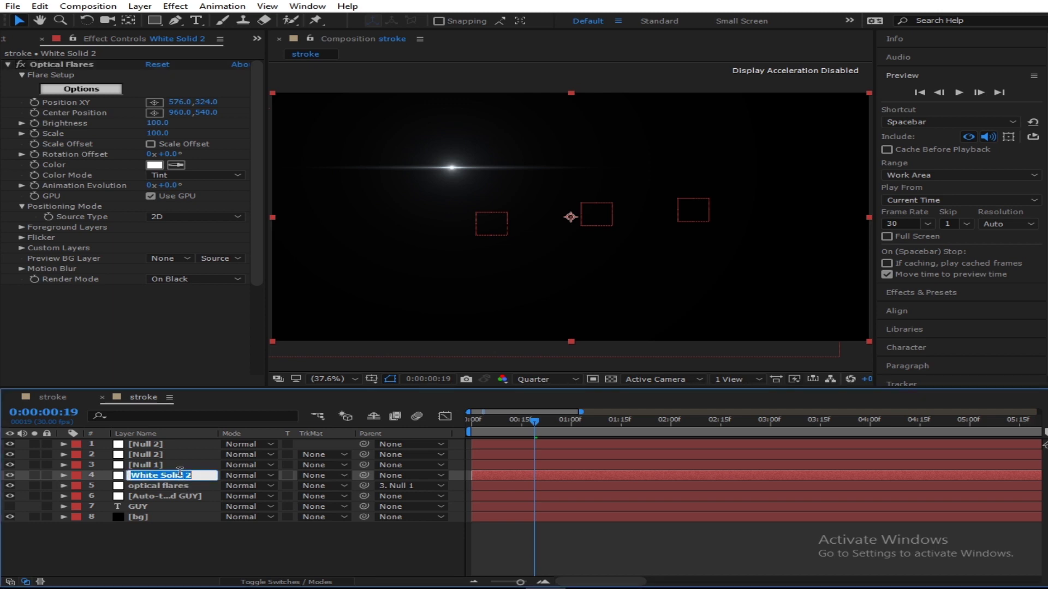
text(opt)
key(Return)
click(231, 542)
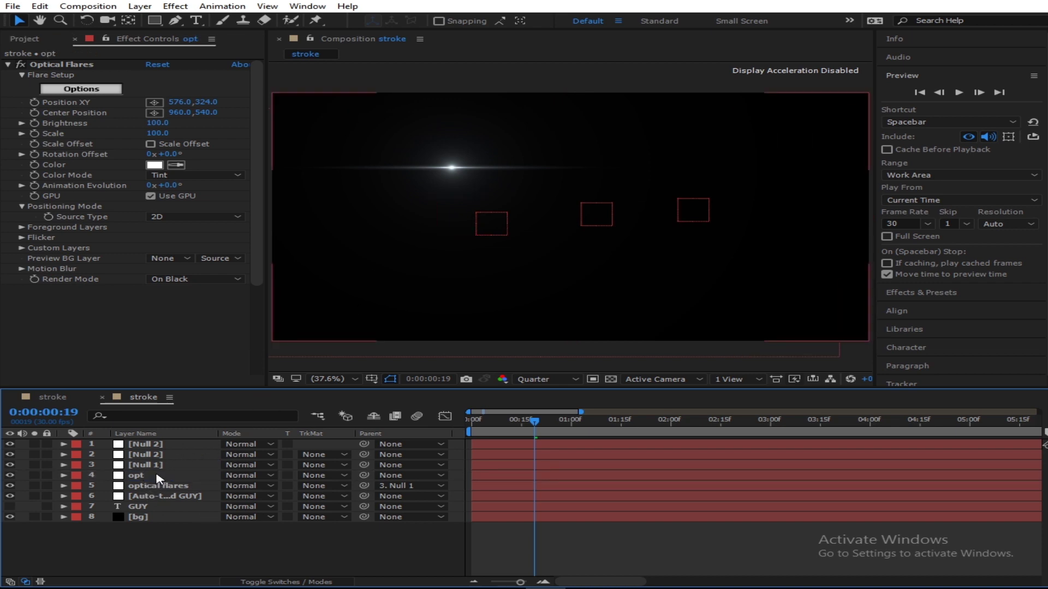
Step: Move the opt flare's position to about 1001.5,478.2 beside the U
click(162, 476)
click(117, 86)
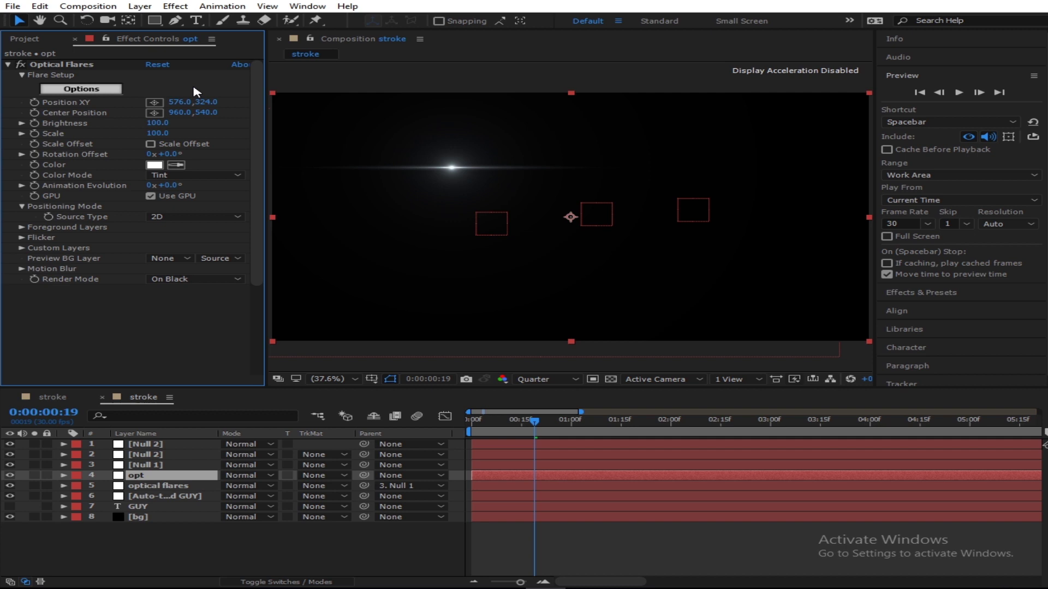
click(99, 68)
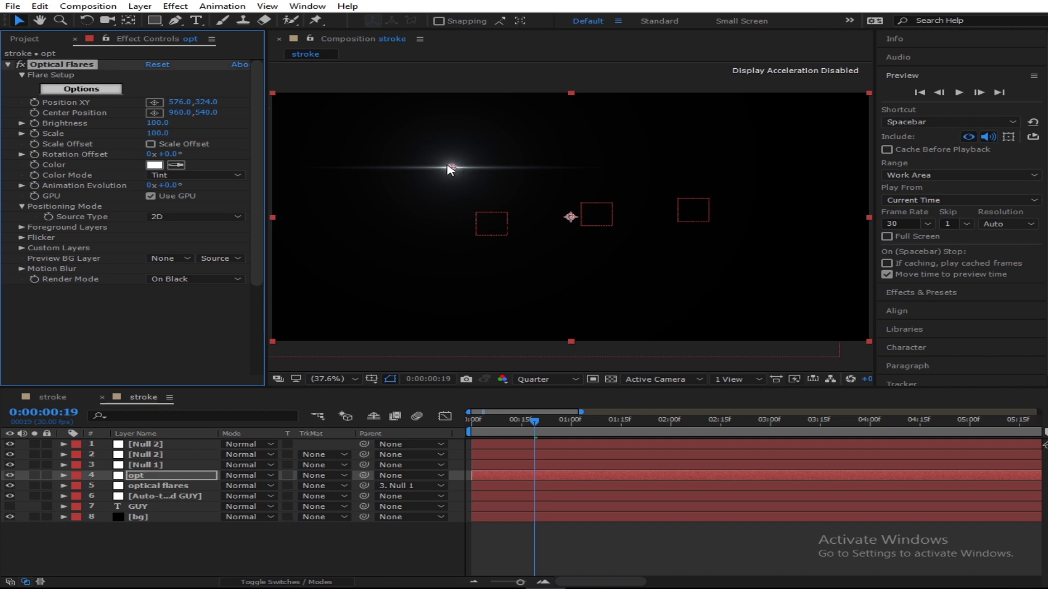
drag(448, 168, 583, 204)
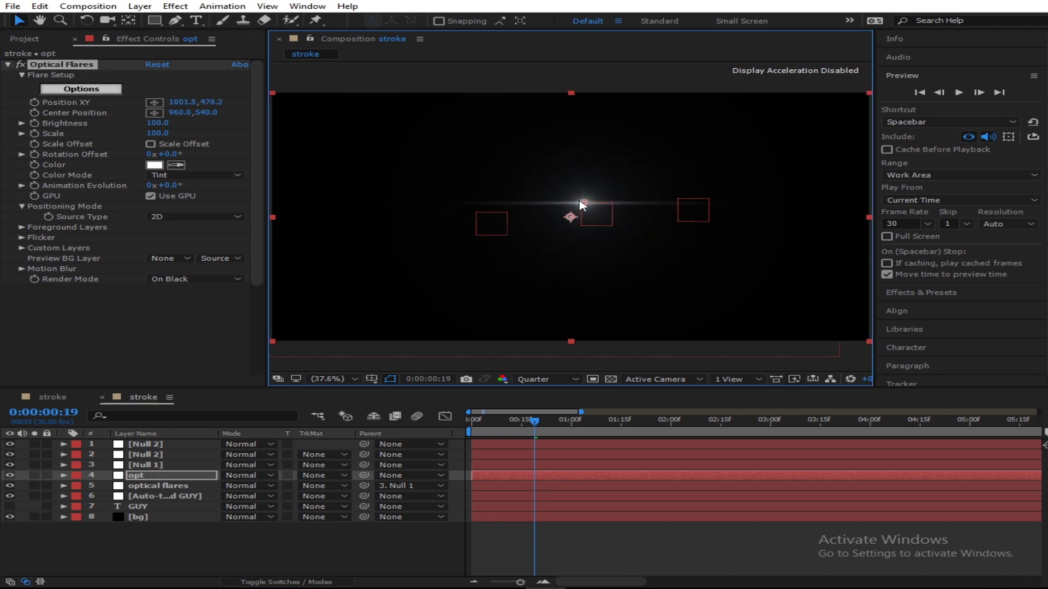
click(183, 465)
click(173, 455)
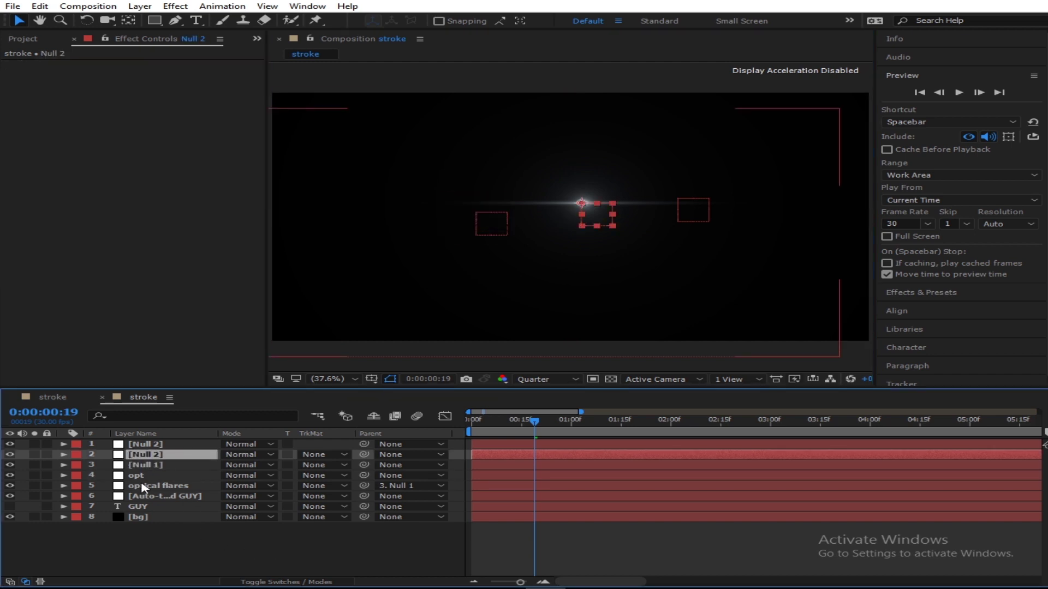
click(173, 498)
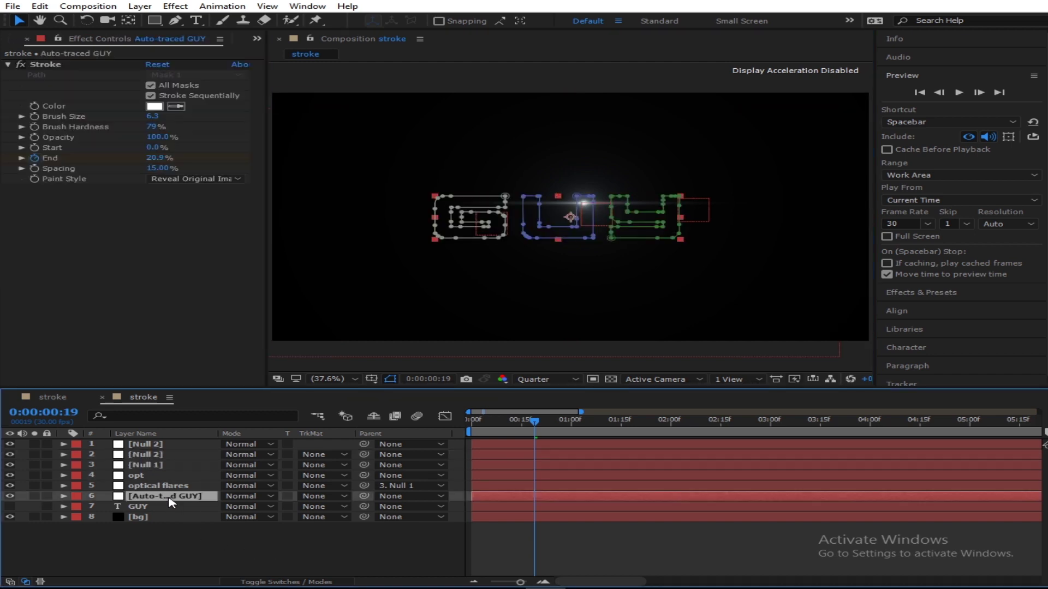
click(64, 496)
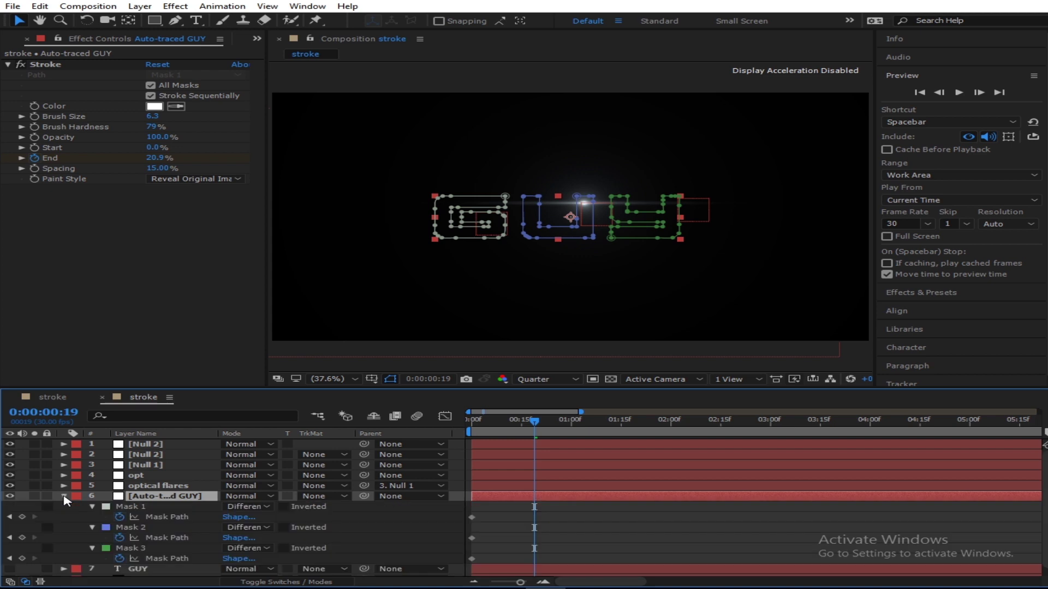
click(131, 528)
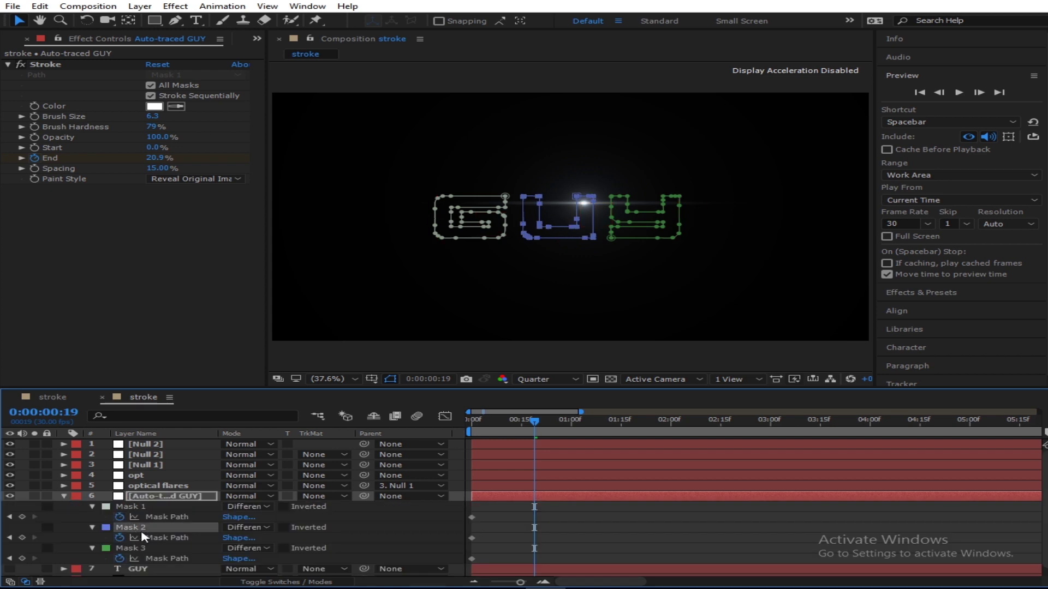
click(165, 539)
click(167, 518)
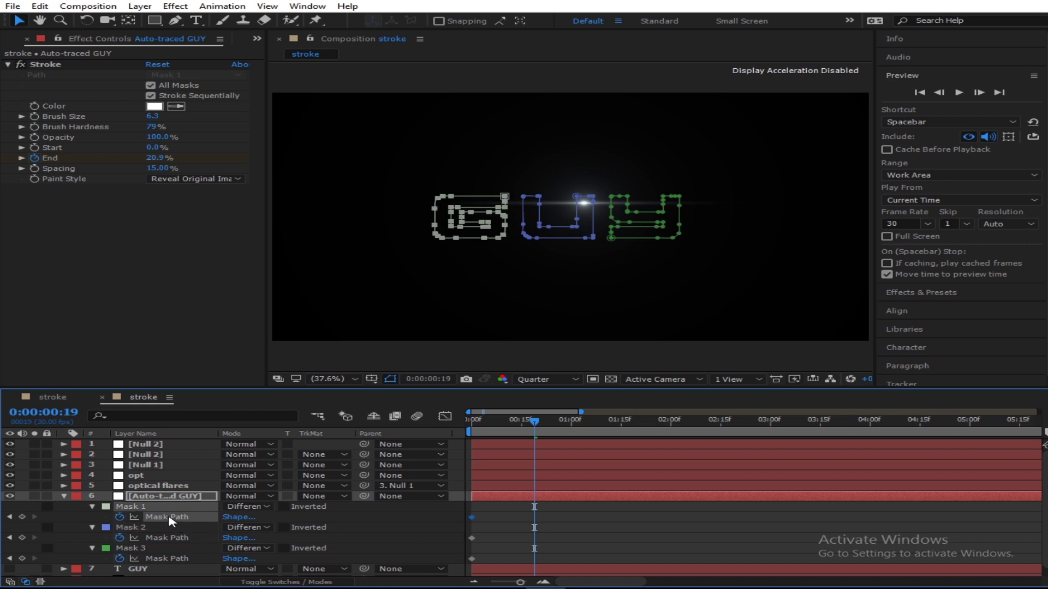
click(167, 538)
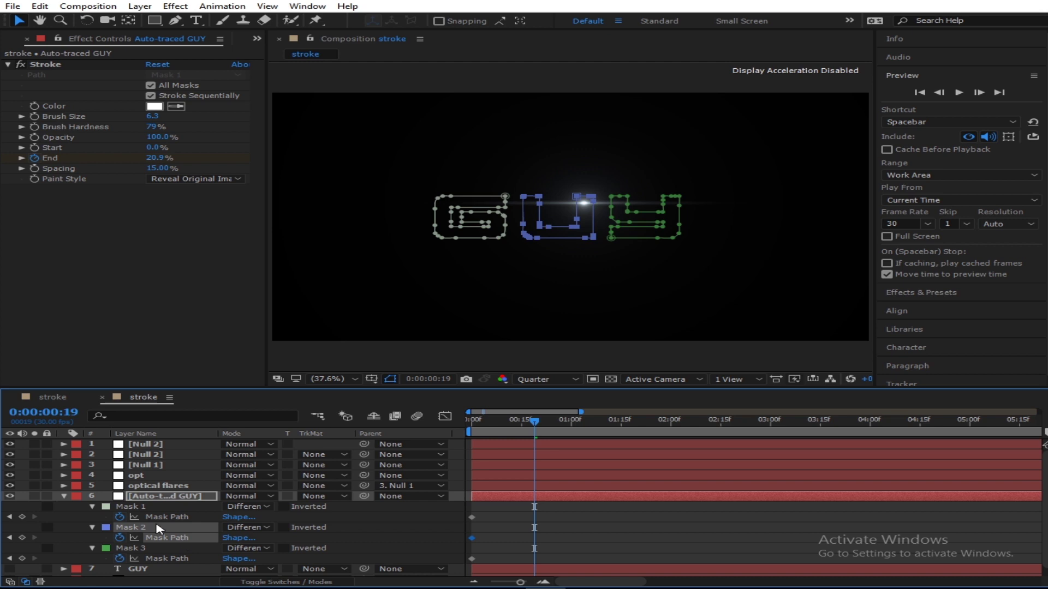
click(64, 496)
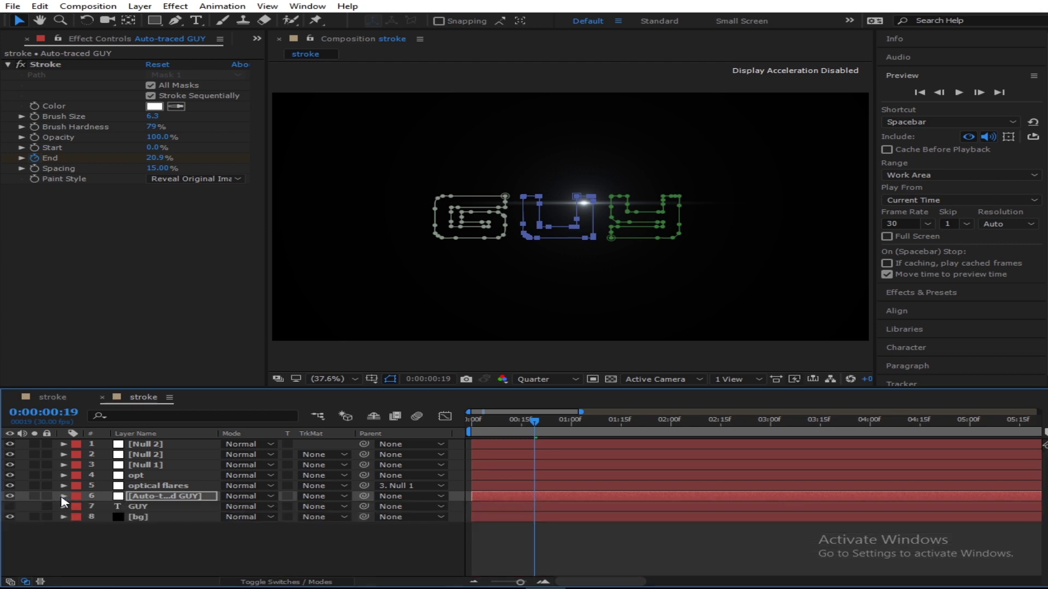
click(157, 455)
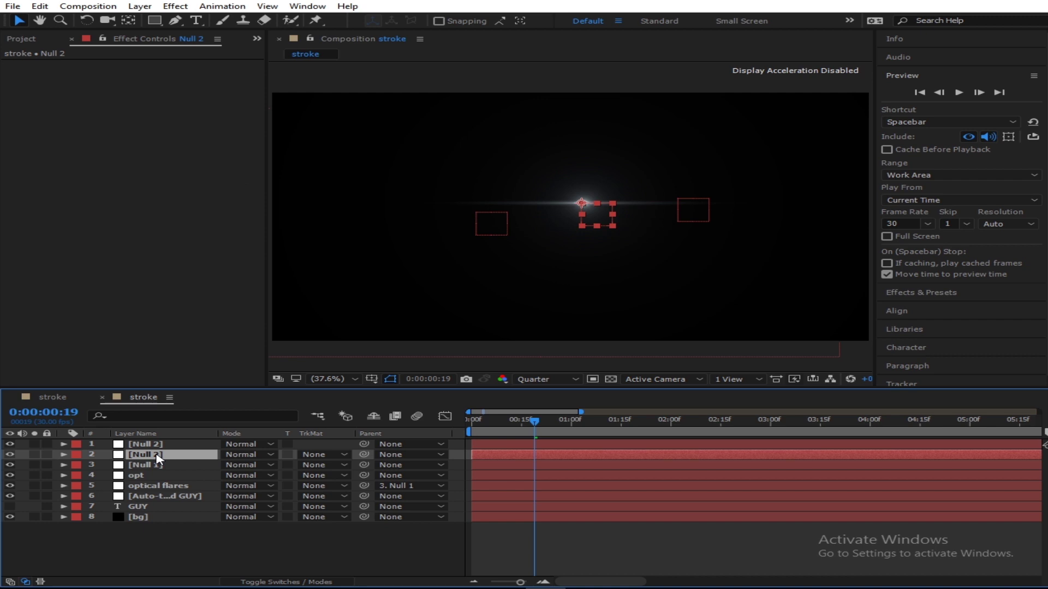
Step: Paste the copied U letter path as Null 2's Position keyframes
key(p)
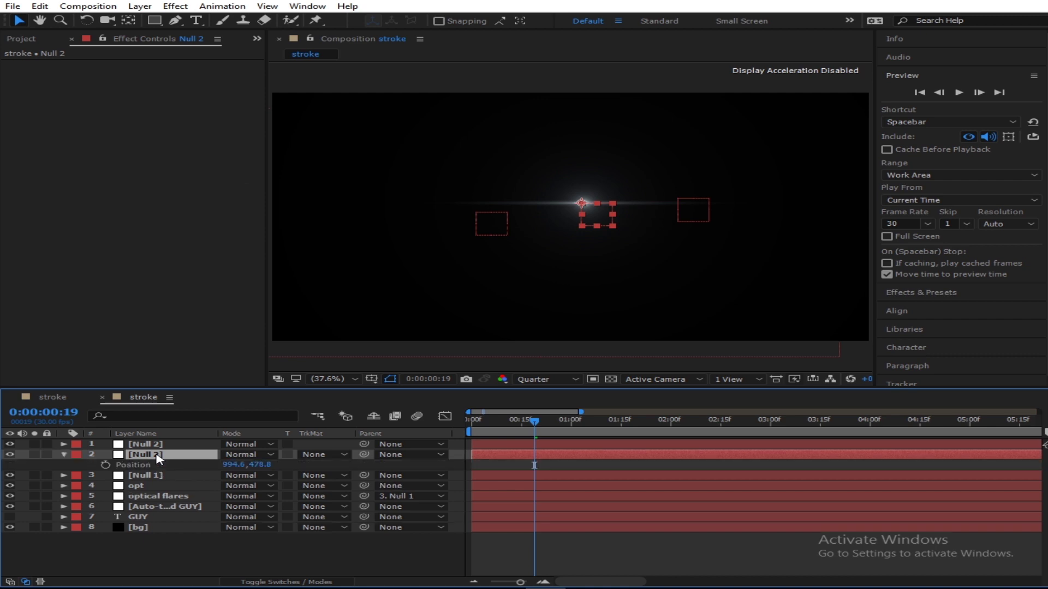
click(136, 465)
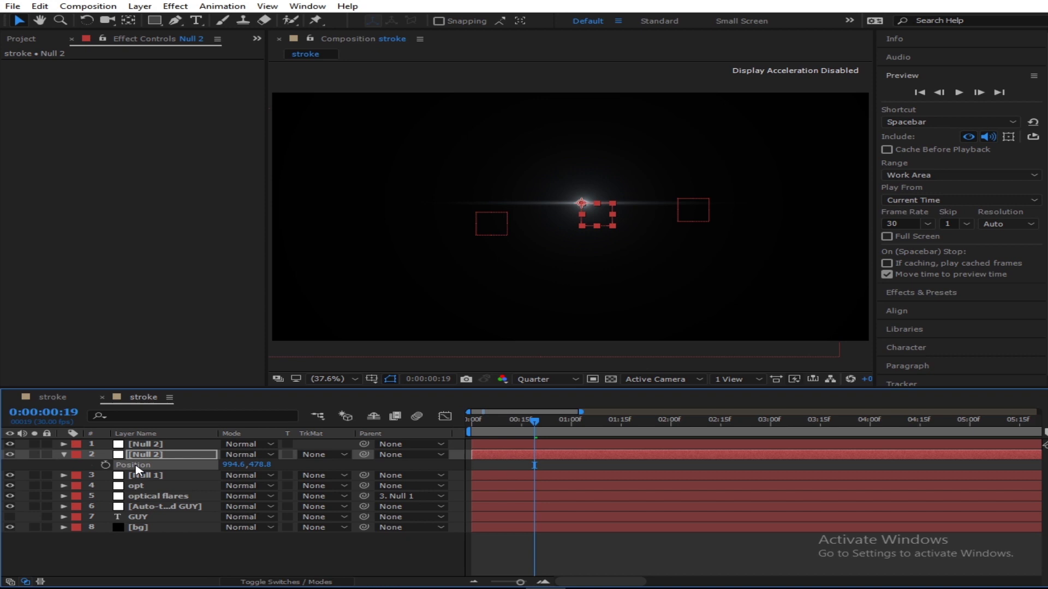
key(ctrl+v)
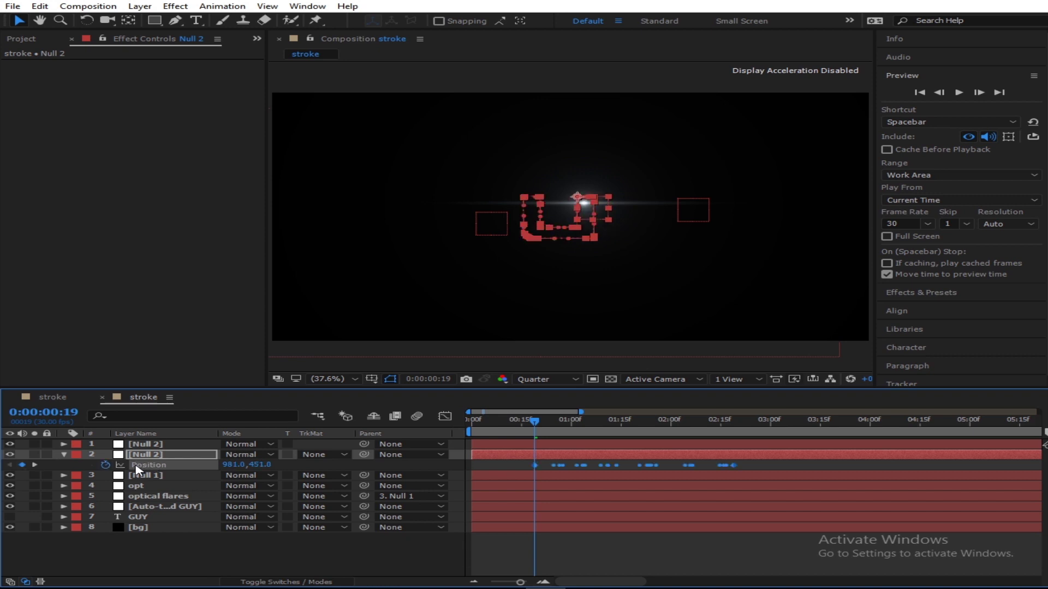
click(222, 561)
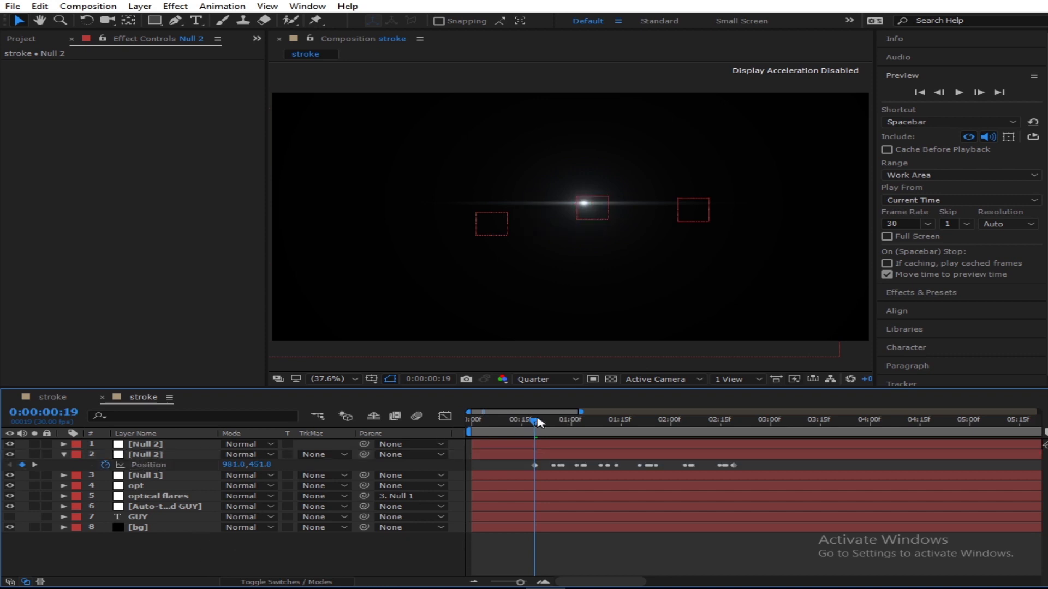
drag(538, 425, 598, 419)
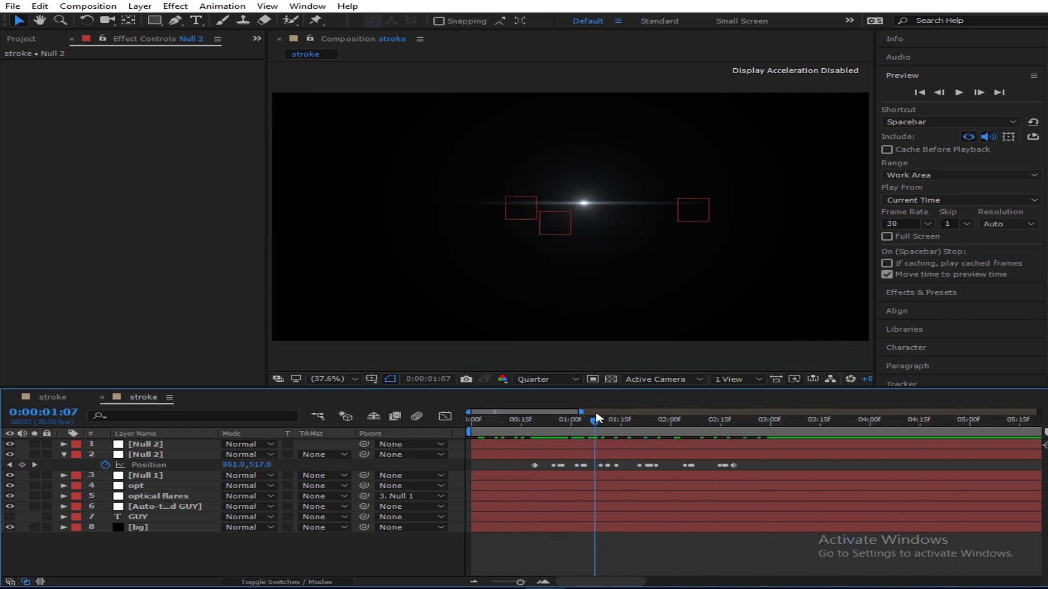
Step: Collapse Null 2 and scrub to 1:27 to preview the null motion
click(64, 455)
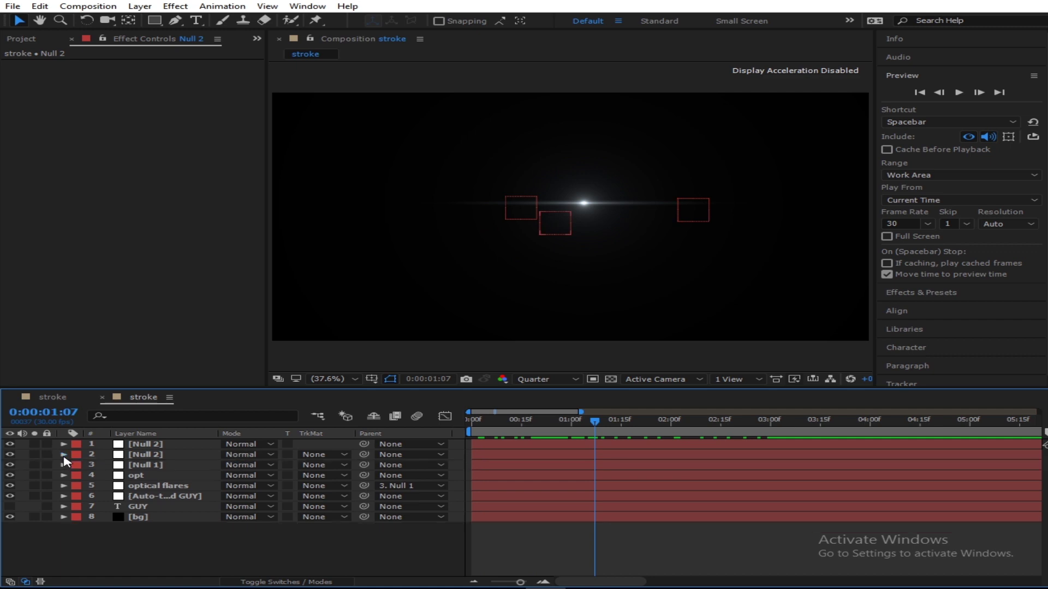
drag(576, 438, 661, 422)
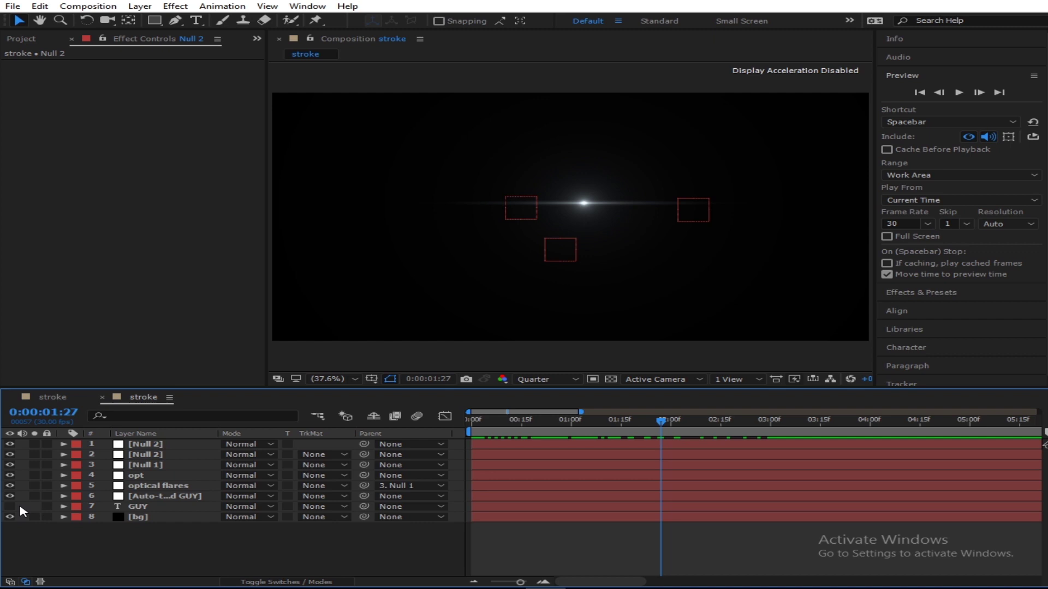
click(160, 507)
Step: Review the Auto-traced GUY stroke and both stroke comps, then move to 6:06
click(161, 496)
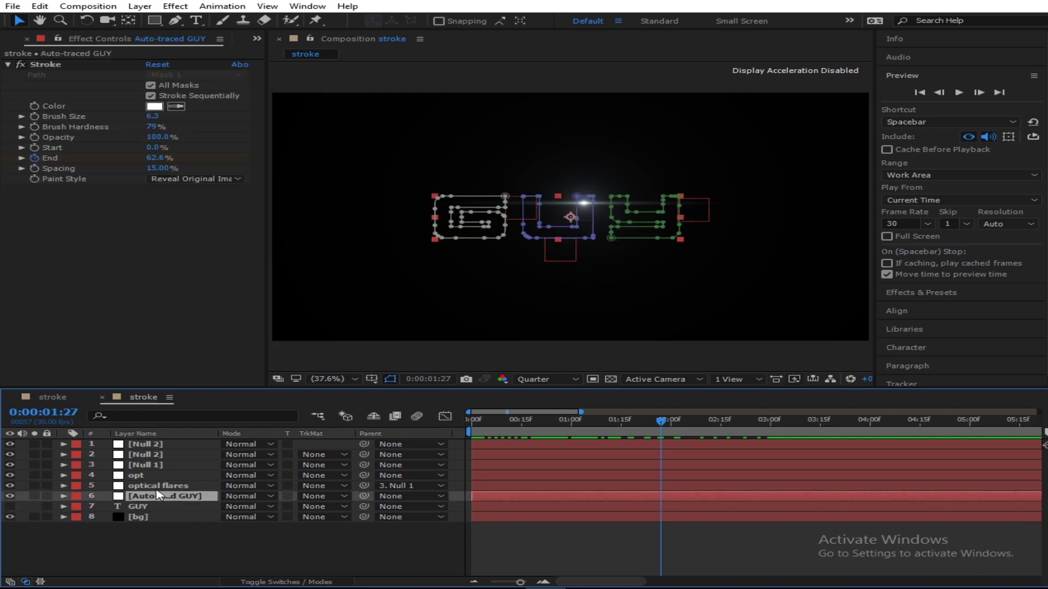
click(158, 485)
click(172, 496)
drag(579, 412, 1037, 412)
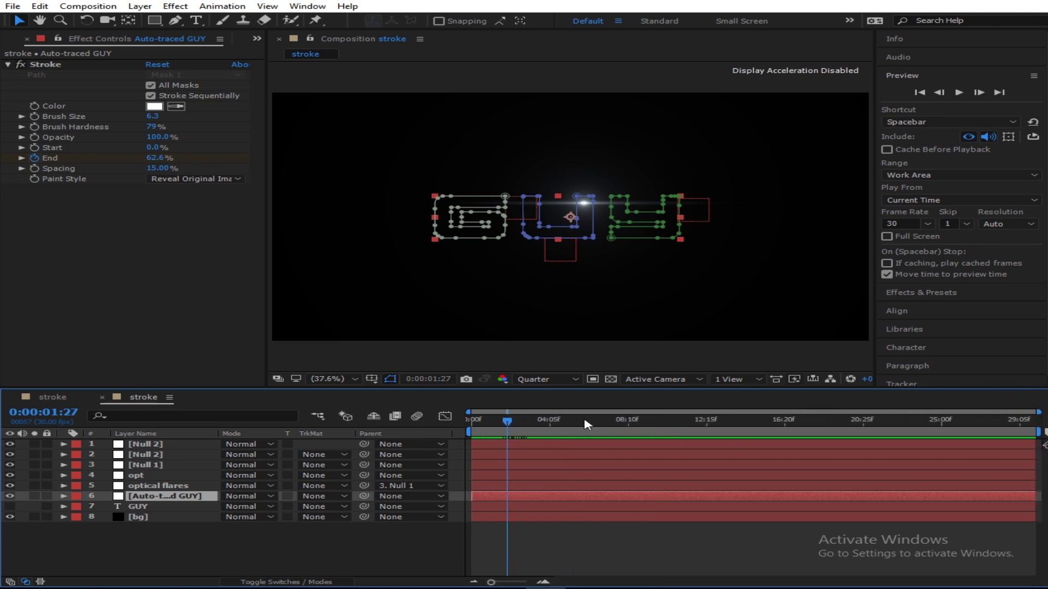
click(426, 534)
mouse_move(507, 422)
mouse_down()
mouse_move(992, 411)
mouse_move(473, 416)
mouse_move(441, 443)
mouse_up()
click(71, 399)
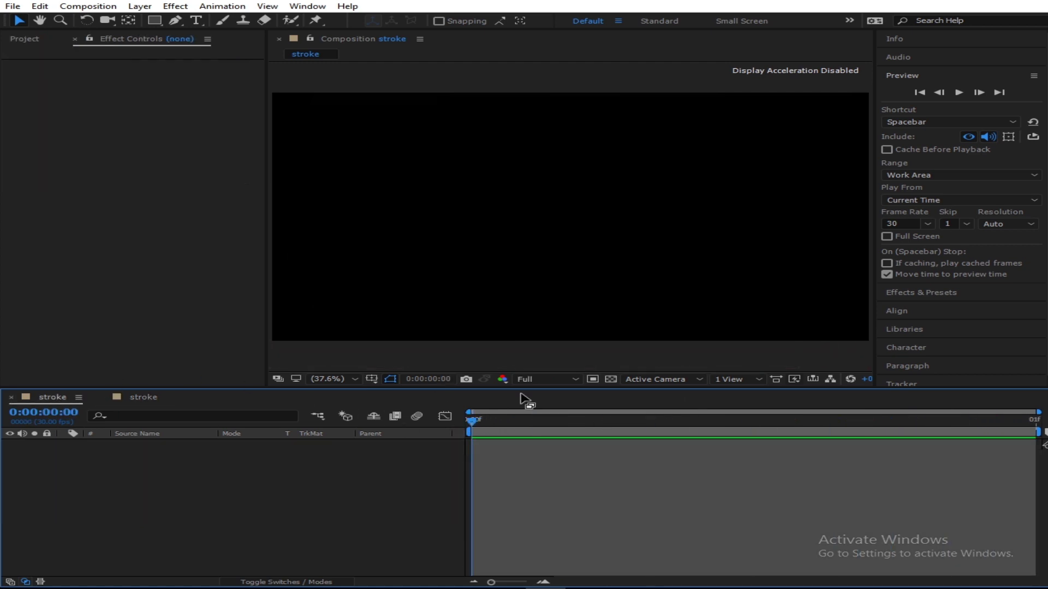
click(145, 398)
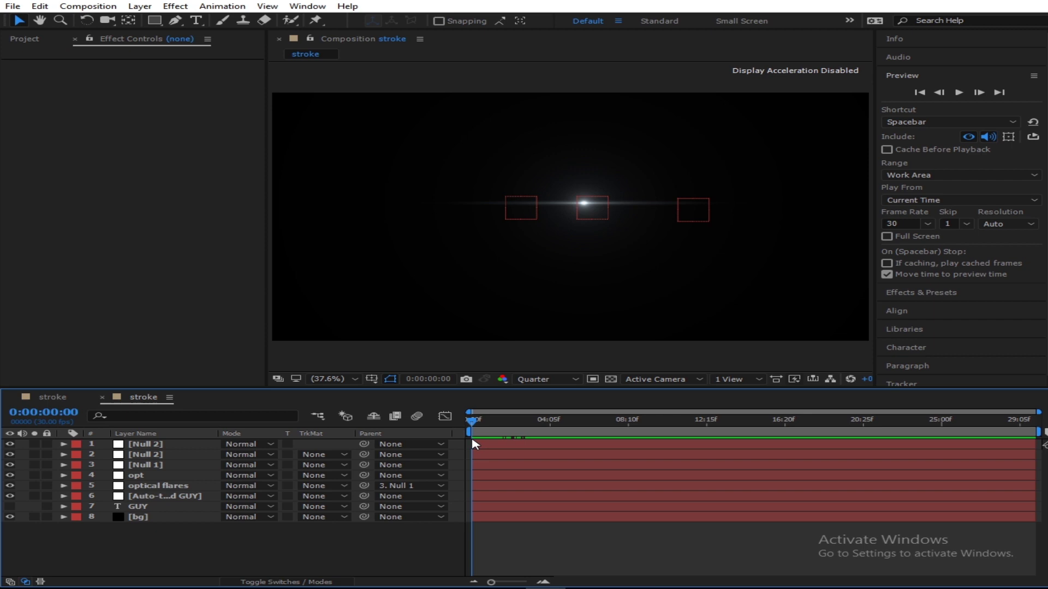
drag(503, 422, 588, 421)
Step: Switch the opt layer's Optical Flares Render Mode to On Transparent and preview
click(148, 445)
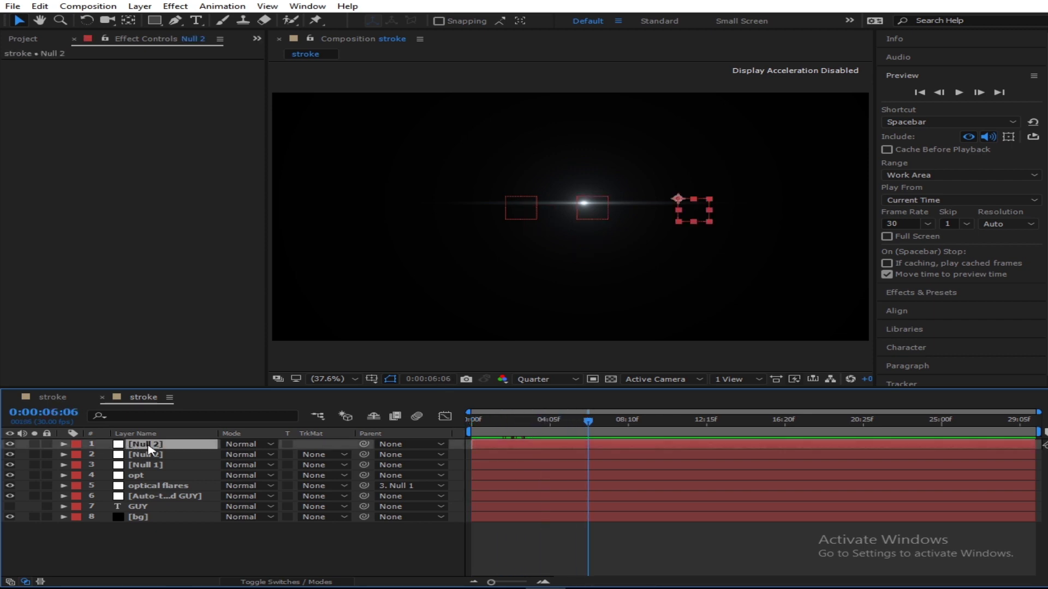
click(158, 496)
click(159, 486)
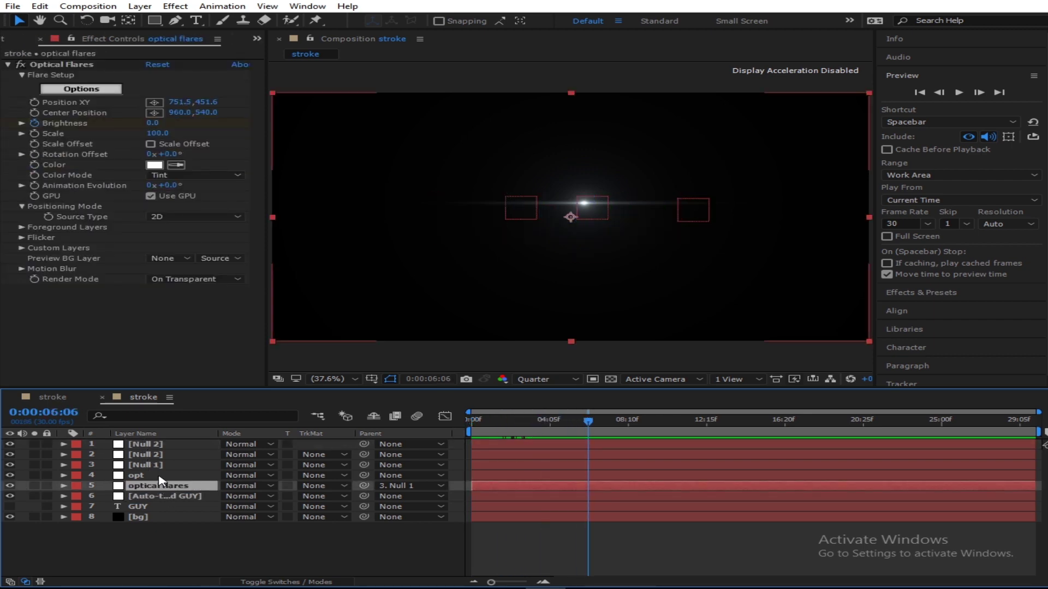
click(164, 476)
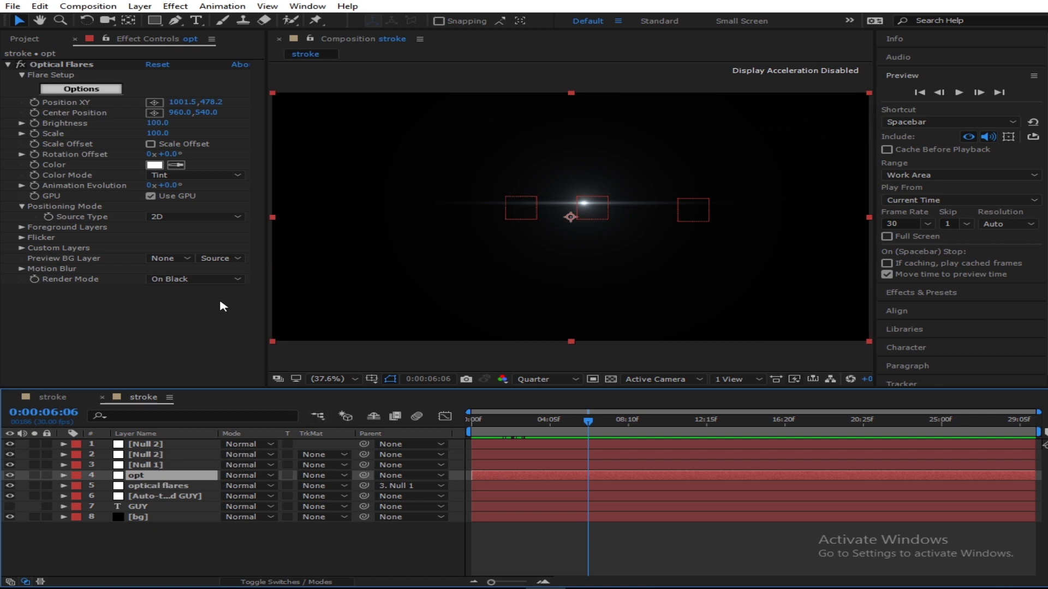
click(219, 279)
click(204, 304)
click(388, 532)
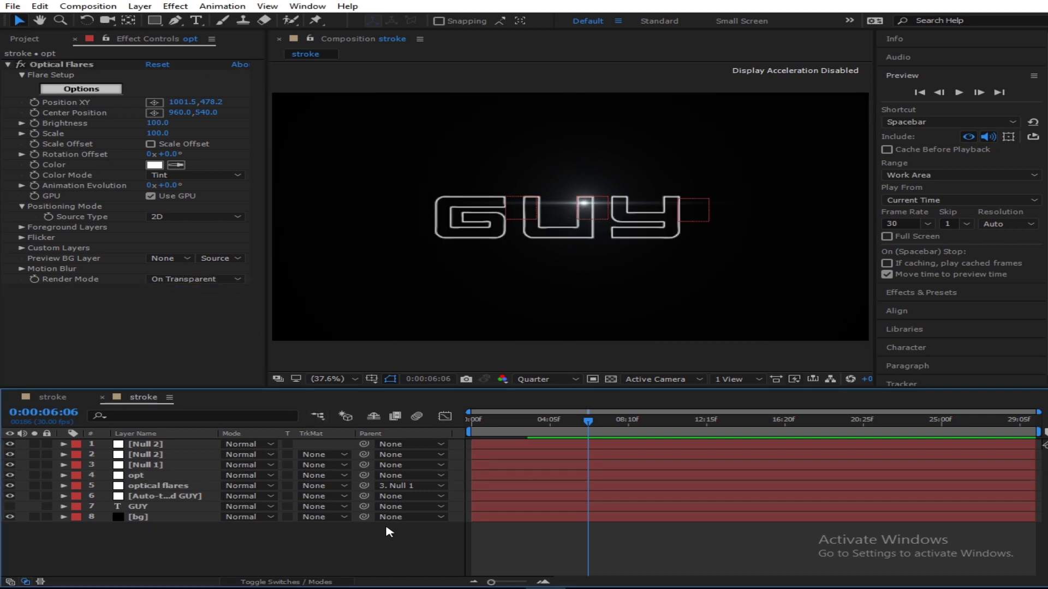
mouse_move(548, 421)
mouse_down()
mouse_move(471, 413)
mouse_move(499, 398)
mouse_move(524, 402)
mouse_move(530, 390)
mouse_move(474, 389)
mouse_move(492, 388)
mouse_up()
Step: Drag one Null 2 Position keyframe slightly earlier, checking at 1:20 and 1:06
click(153, 455)
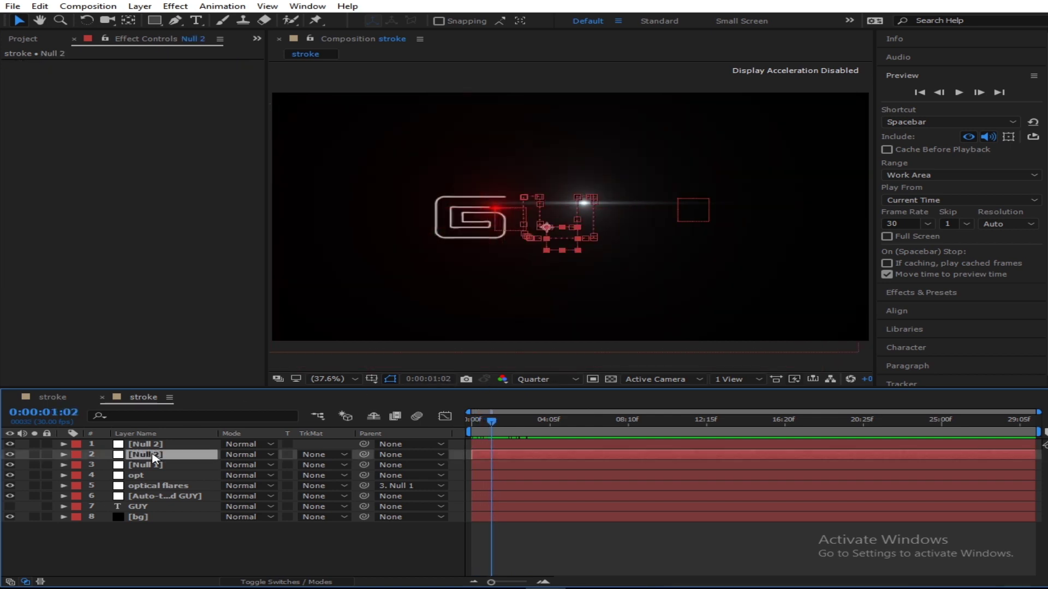
key(p)
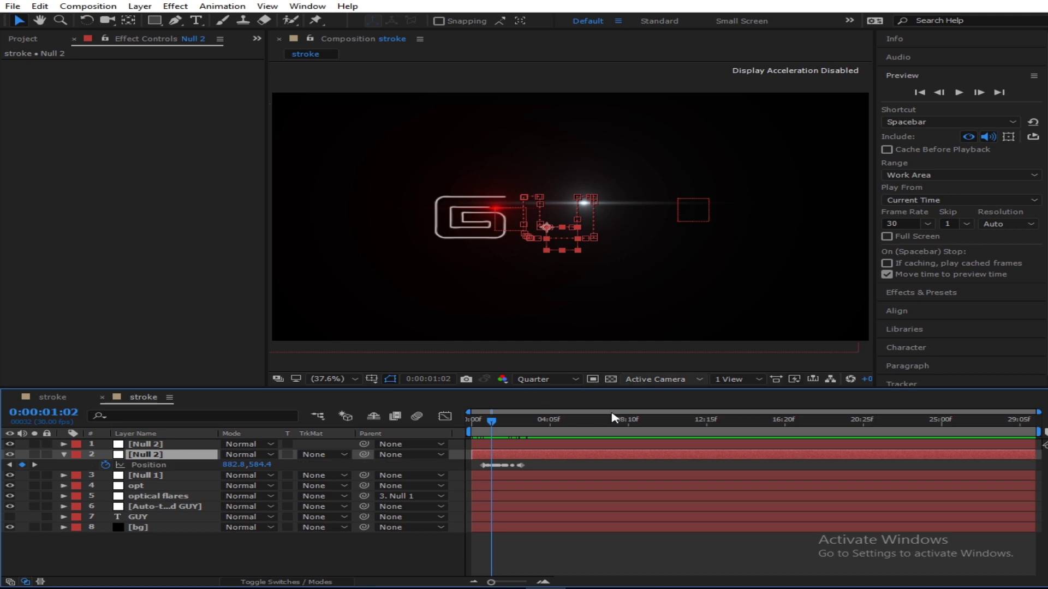
drag(495, 422, 504, 422)
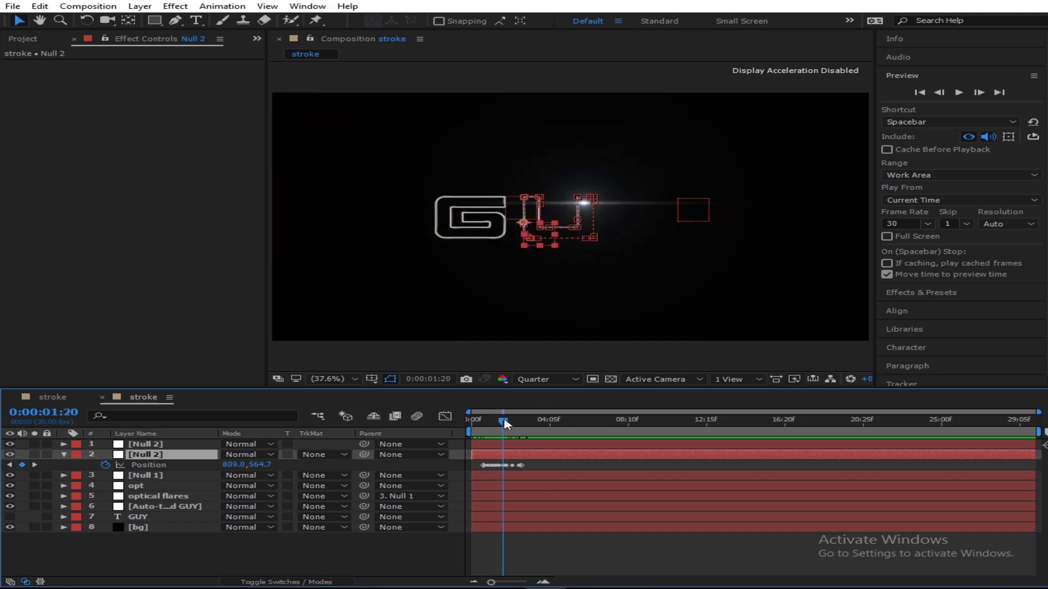
click(397, 571)
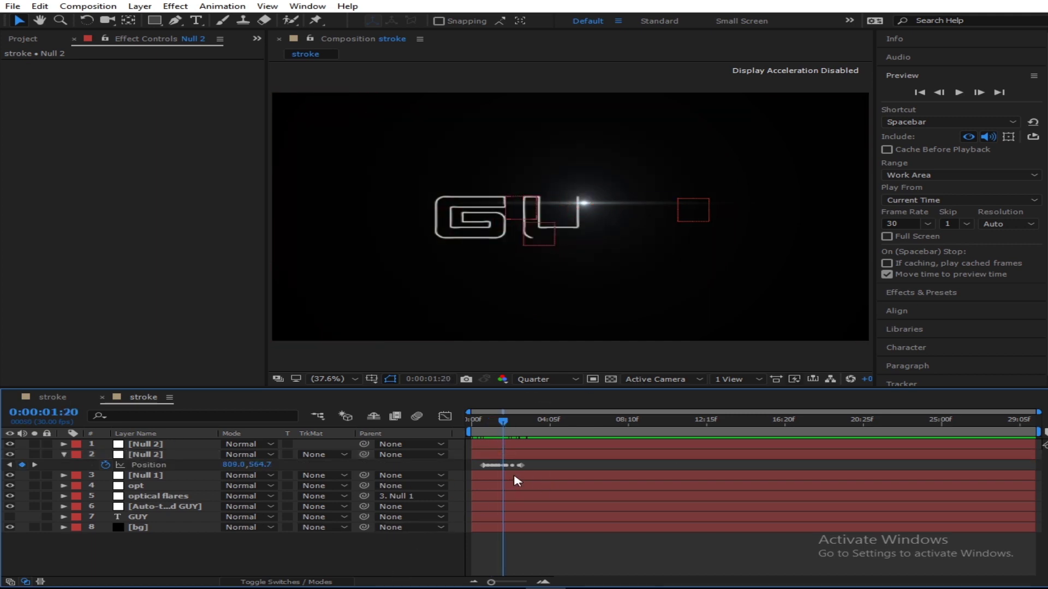
mouse_move(523, 465)
mouse_down()
mouse_move(532, 467)
mouse_move(516, 467)
mouse_up()
click(409, 560)
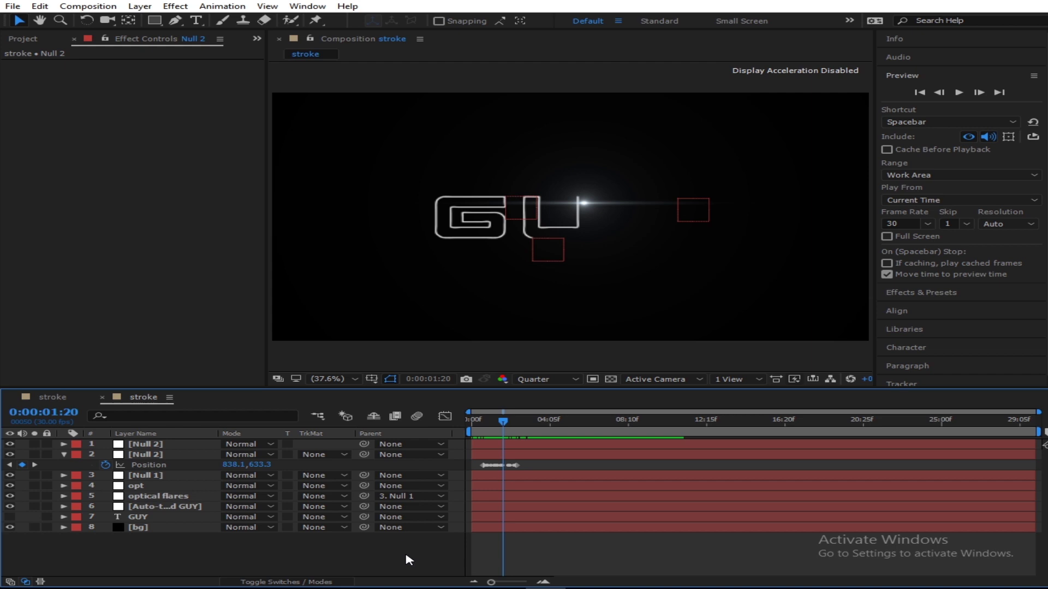
drag(506, 421, 481, 423)
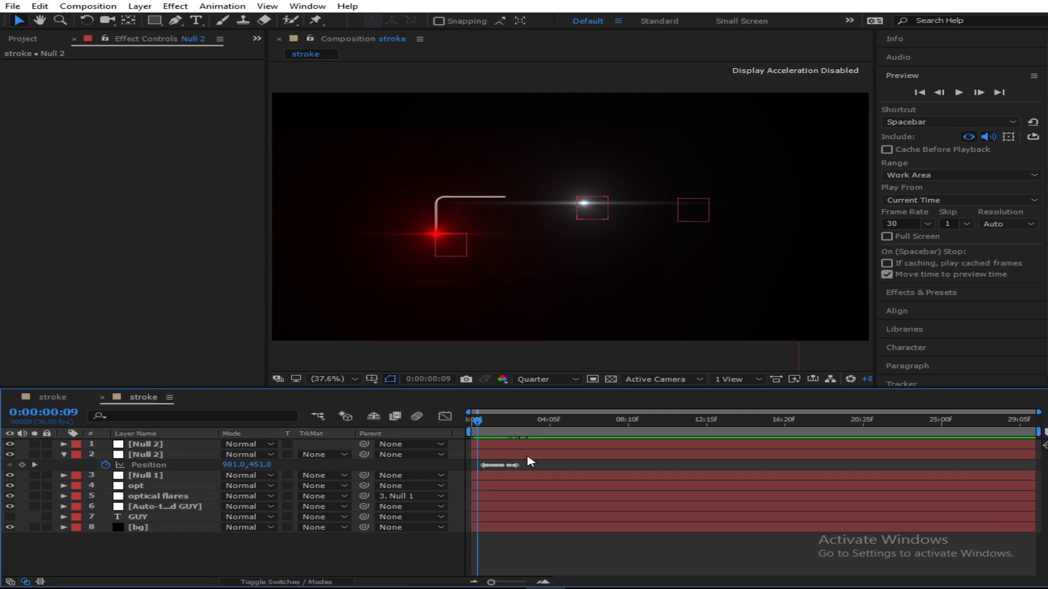
Step: Select the run of Null 2 Position keyframes, checking the path from frame 13
click(518, 471)
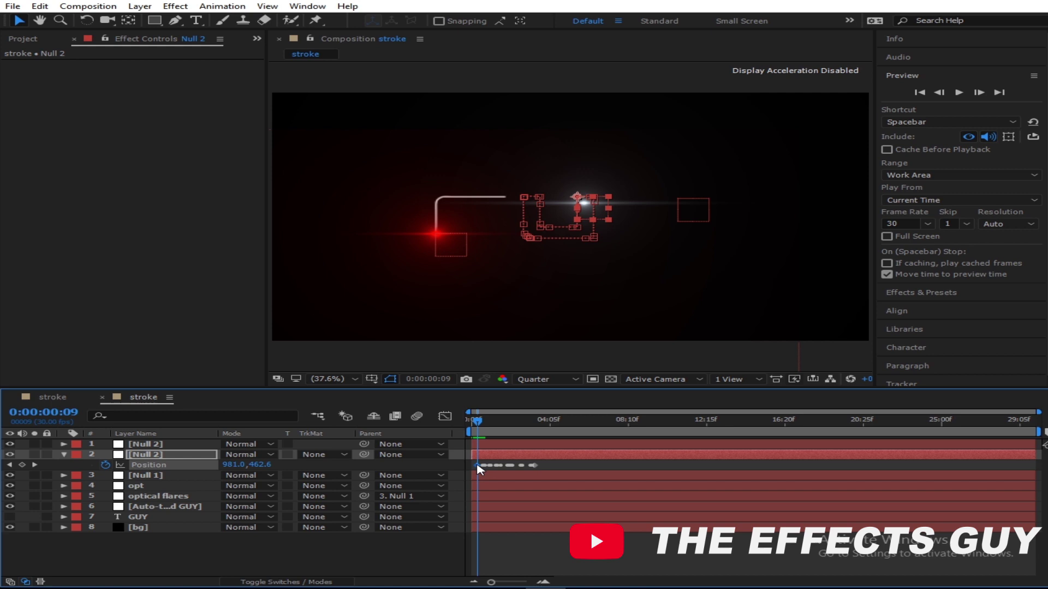
click(480, 423)
mouse_move(480, 423)
mouse_down()
mouse_move(512, 423)
mouse_move(492, 423)
mouse_move(501, 422)
mouse_up()
click(415, 560)
click(485, 467)
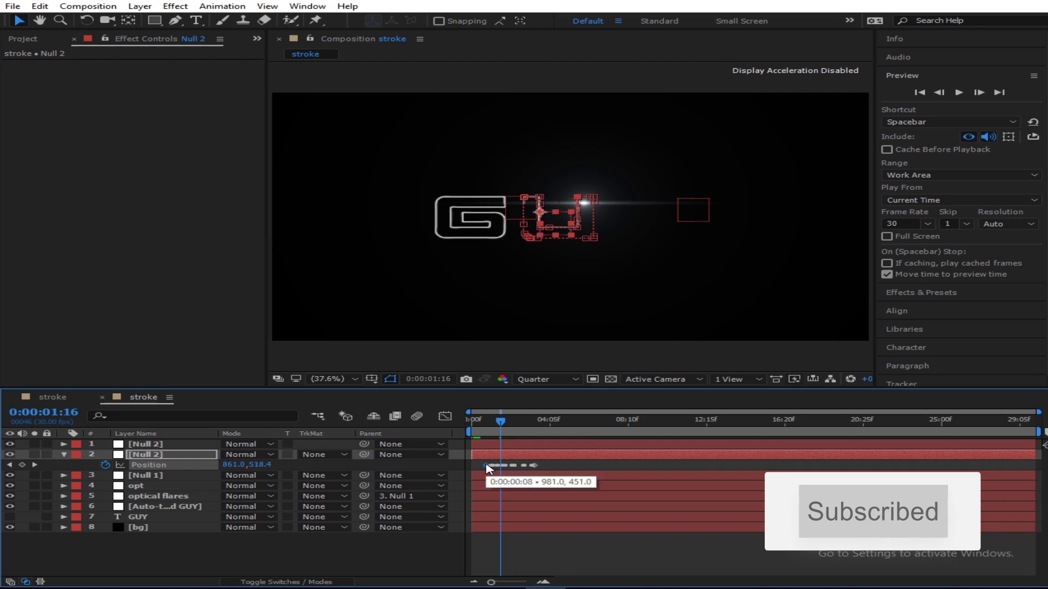
drag(490, 470, 538, 468)
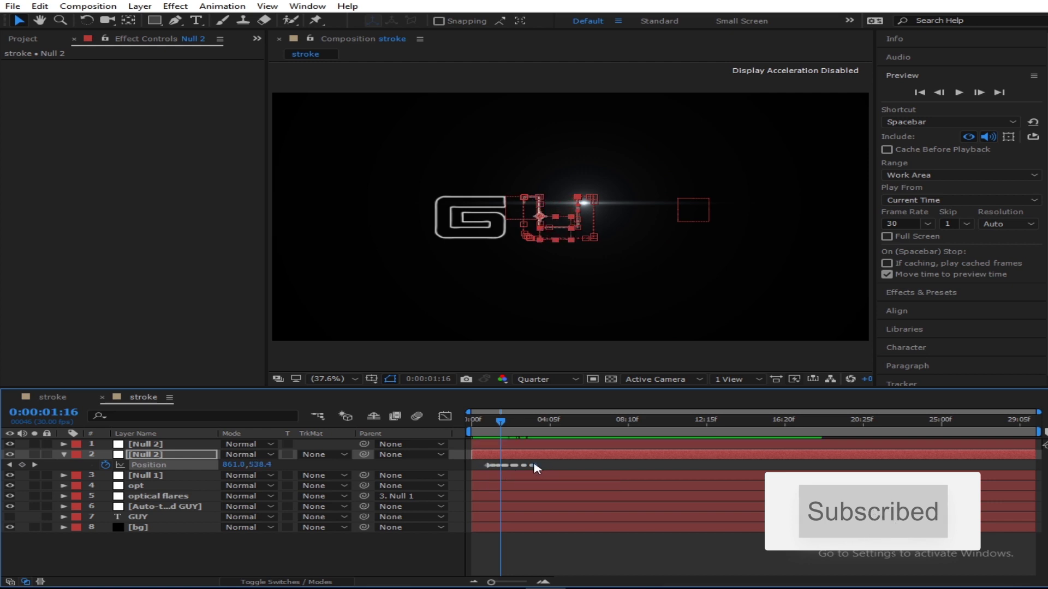
Step: Shift the keyframe block to start about 0:25, setting the null to 808.9,456.8
drag(500, 422, 500, 426)
key(F2)
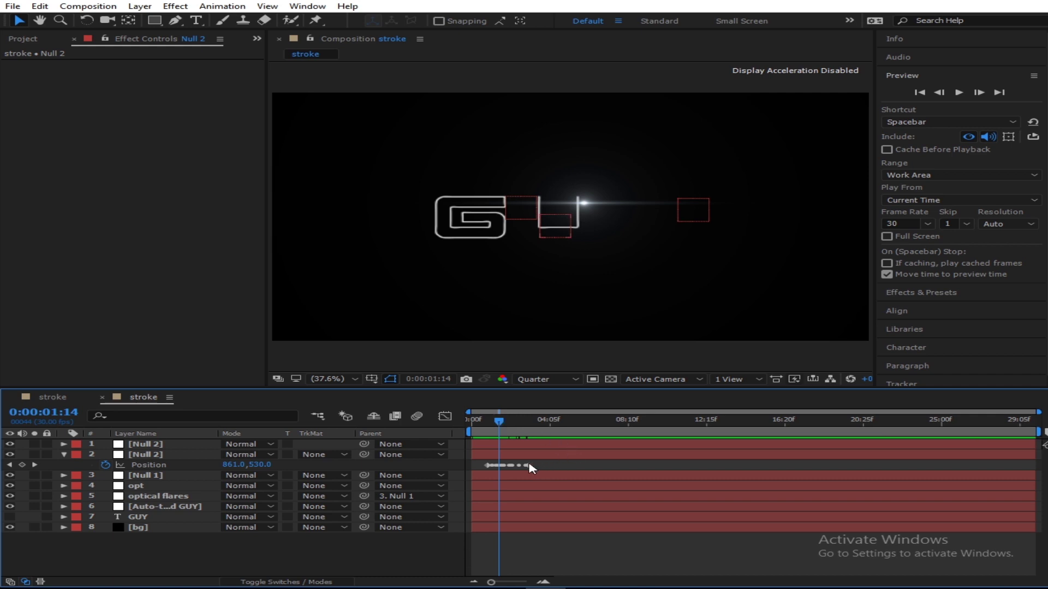
drag(529, 466, 518, 467)
click(437, 550)
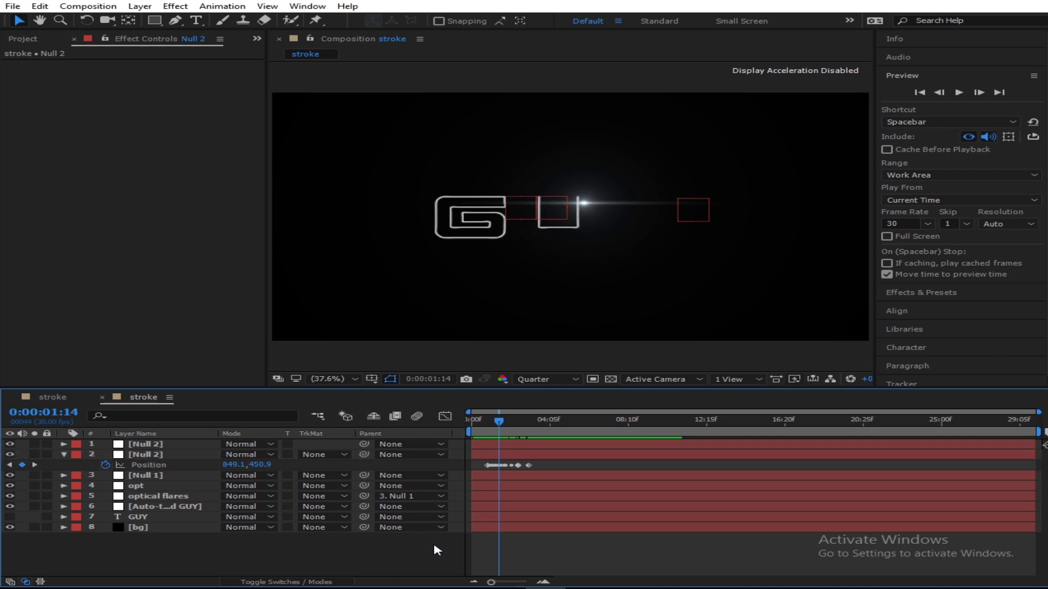
mouse_move(499, 423)
mouse_down()
mouse_move(516, 420)
mouse_move(487, 421)
mouse_move(498, 422)
mouse_up()
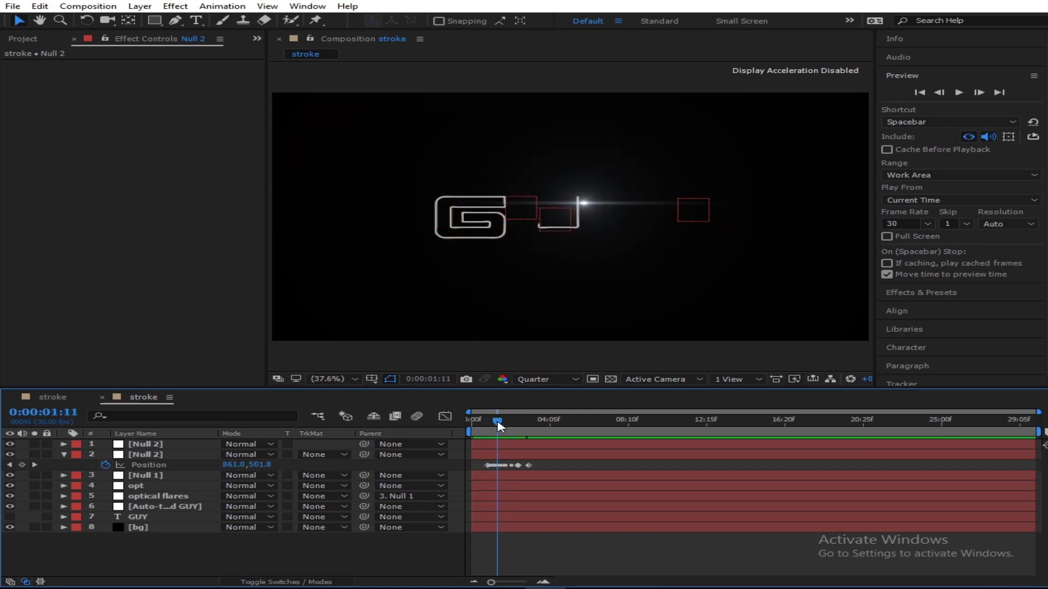
drag(487, 467, 494, 467)
click(431, 566)
Step: Move the opt flare's position to 857.9, 563.3 at the stroke's end
click(154, 487)
click(73, 66)
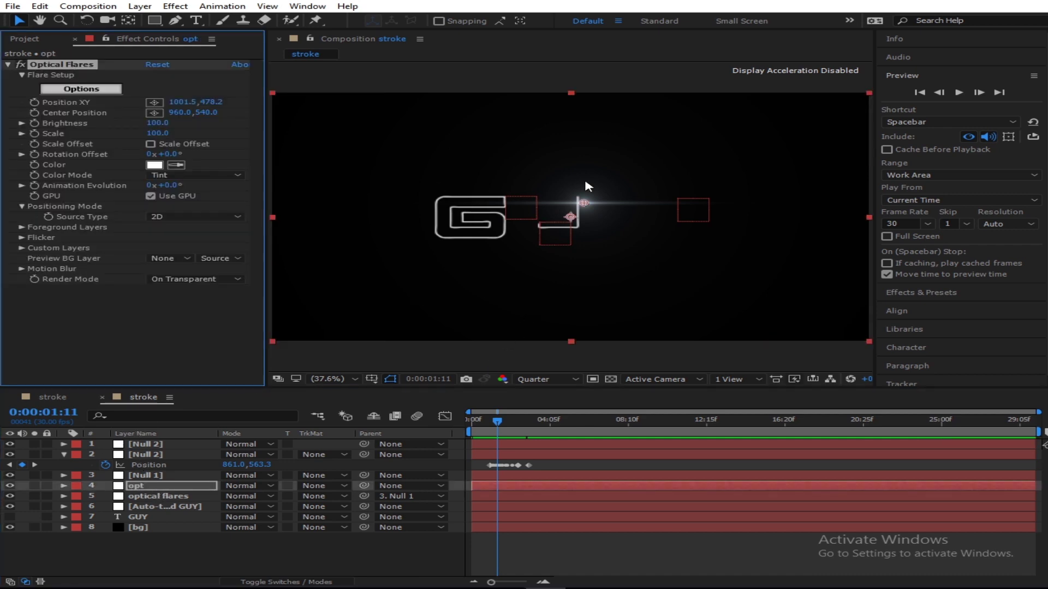
drag(559, 216, 543, 227)
click(399, 552)
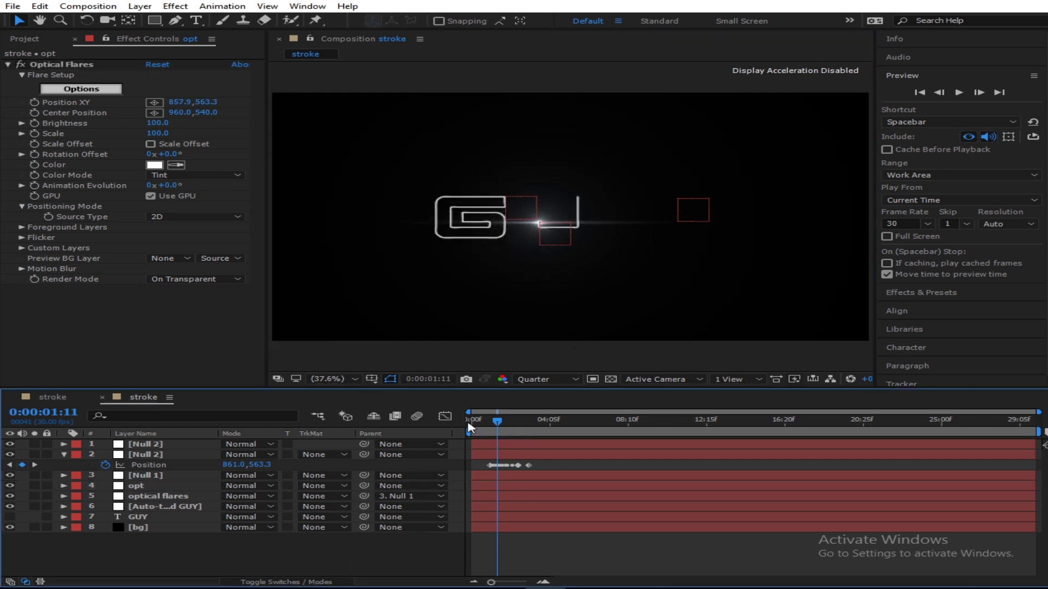
Step: Collapse Null 2's properties and check the null and opt layers
click(64, 454)
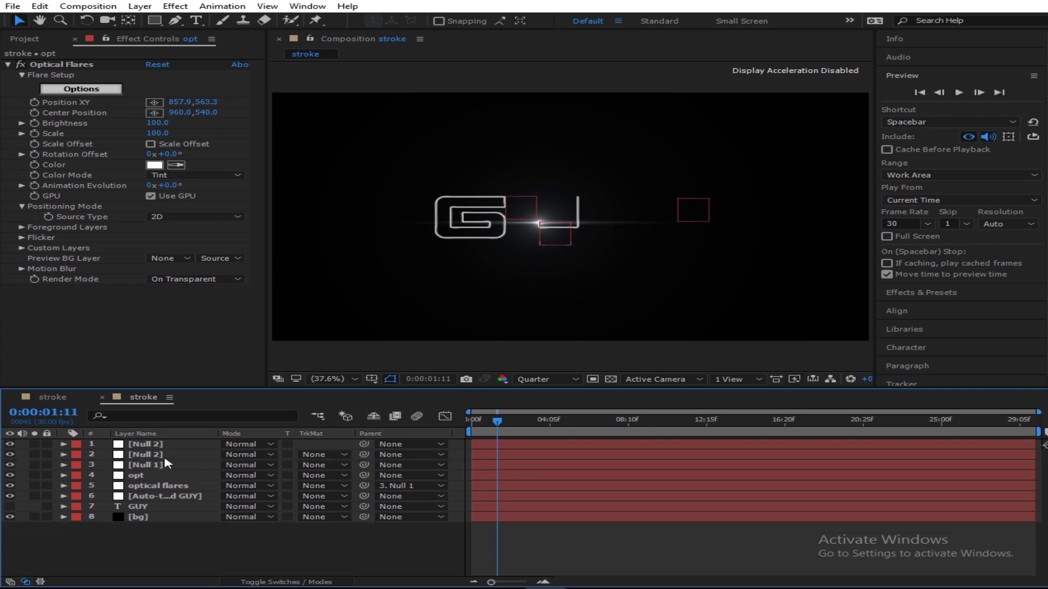
click(170, 457)
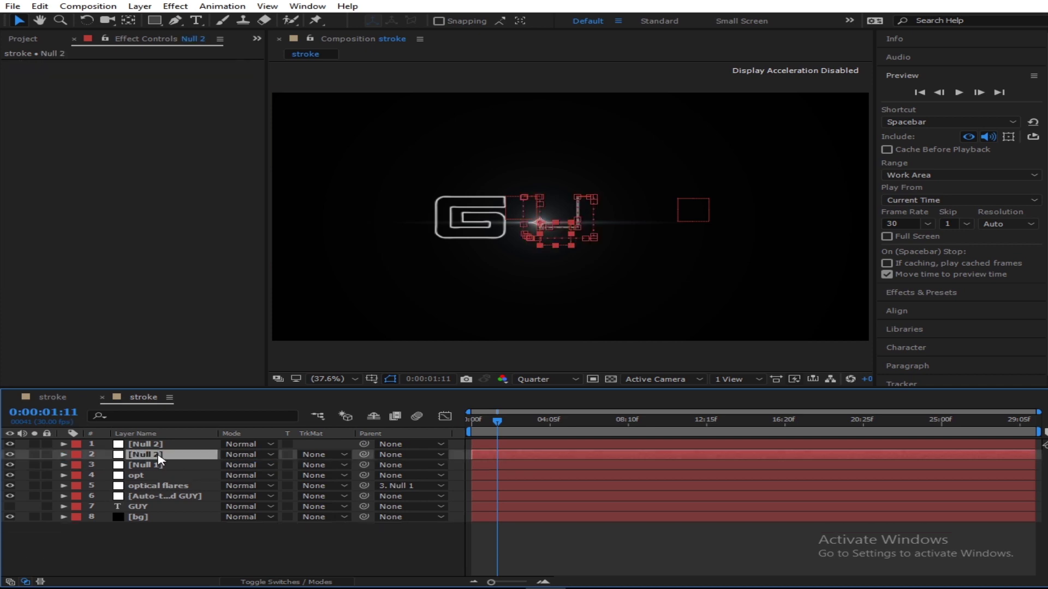
click(175, 444)
click(177, 455)
click(169, 475)
click(355, 566)
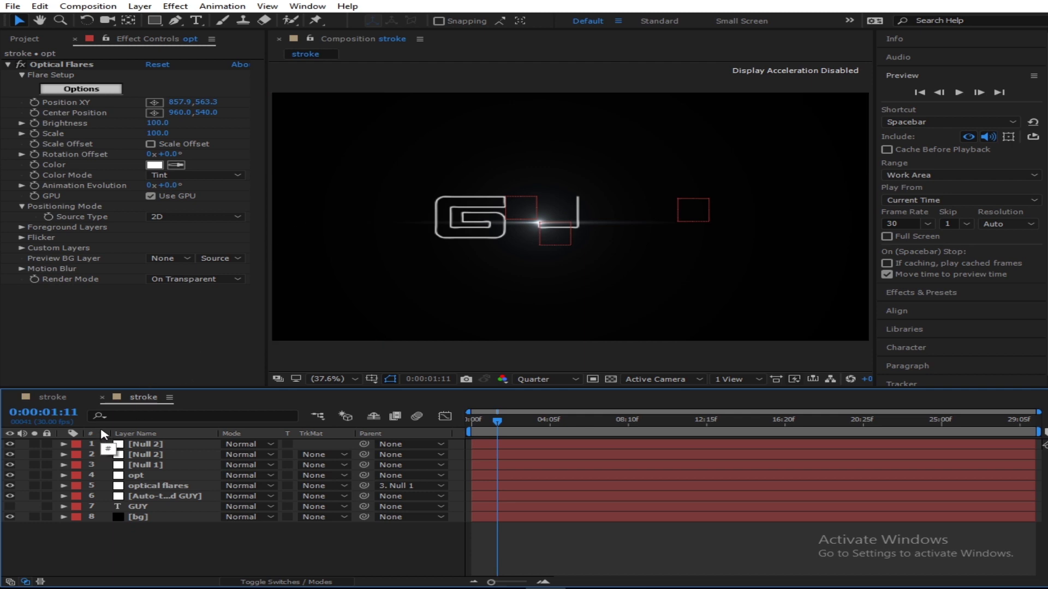
click(49, 400)
click(146, 399)
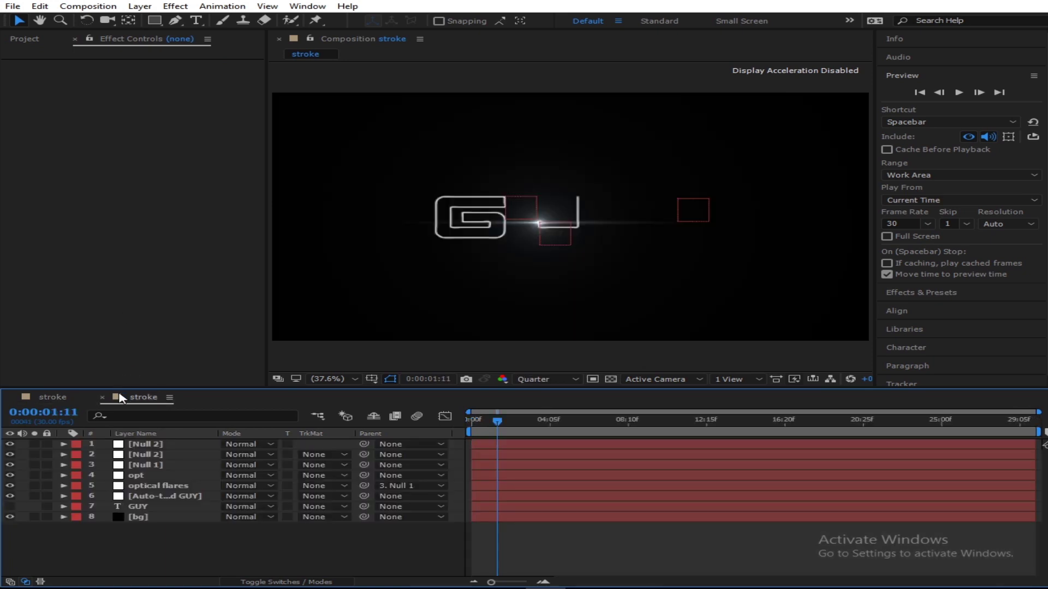
click(170, 496)
click(164, 486)
click(165, 475)
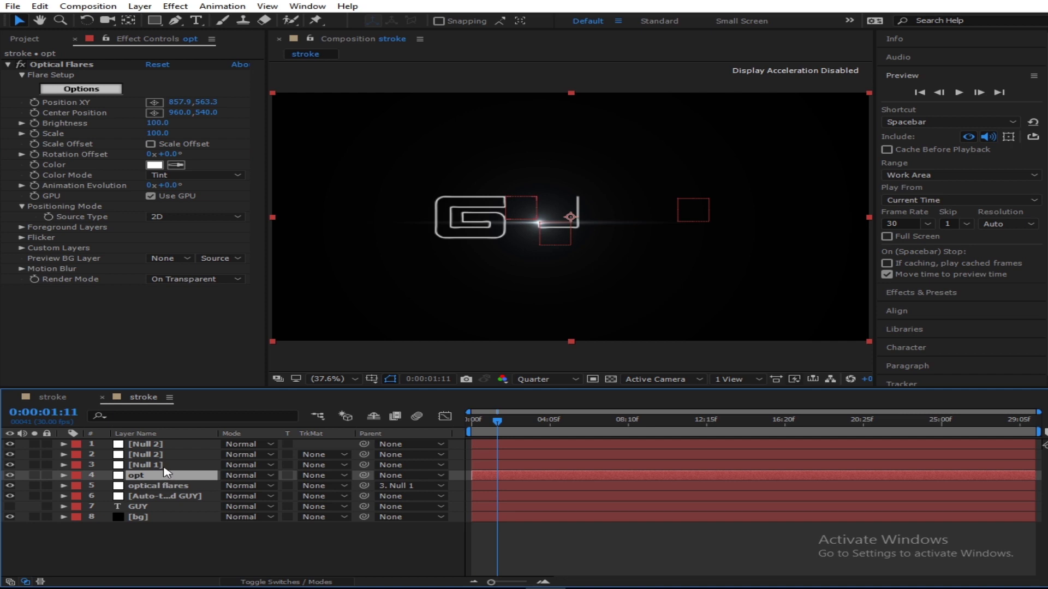